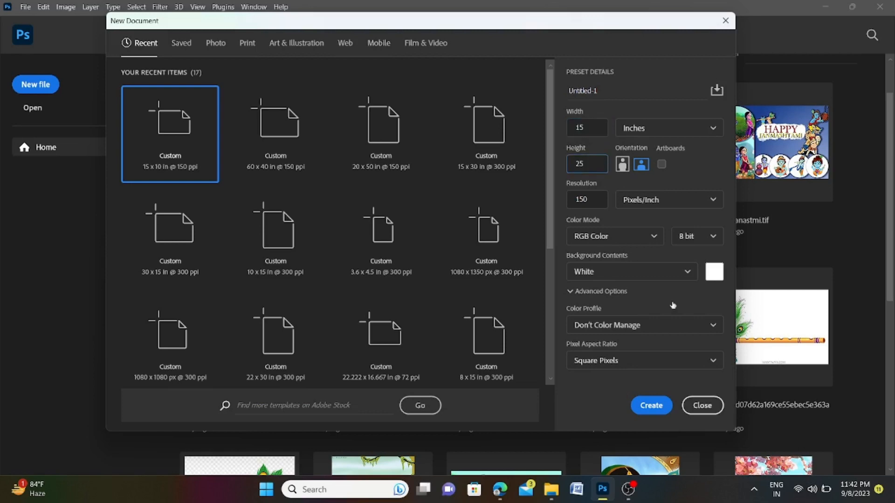
- Create a 15 × 25 inch document at 150 ppi and crop the canvas to about 16.2 × 23.56 inches
left_click(651, 406)
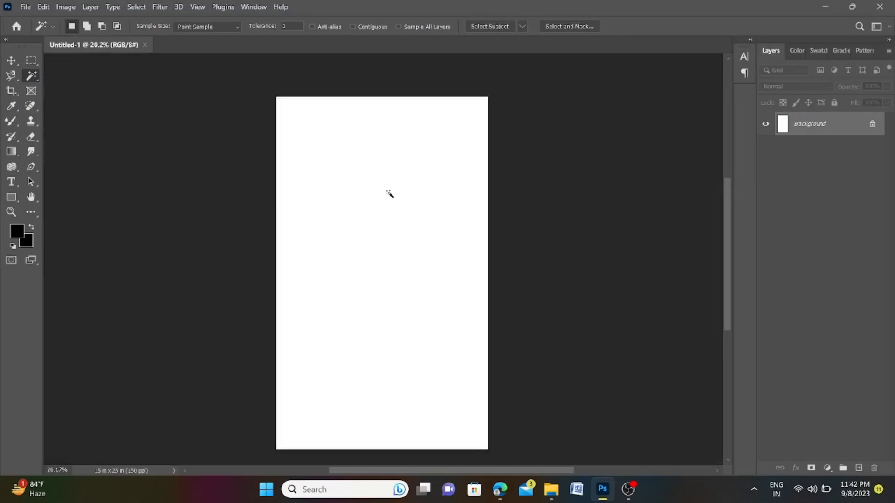
scroll(390, 194, "down", 1)
key("c")
left_click_drag(385, 404, 385, 395)
left_click_drag(471, 260, 480, 261)
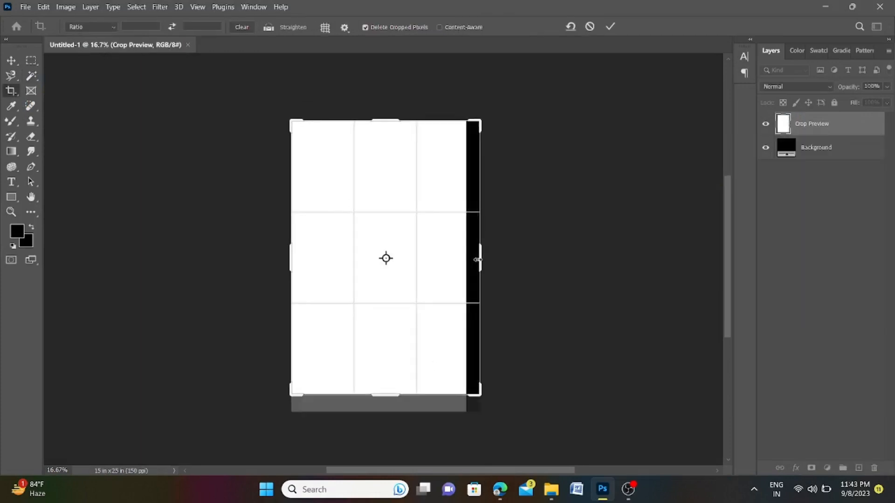
key("Return")
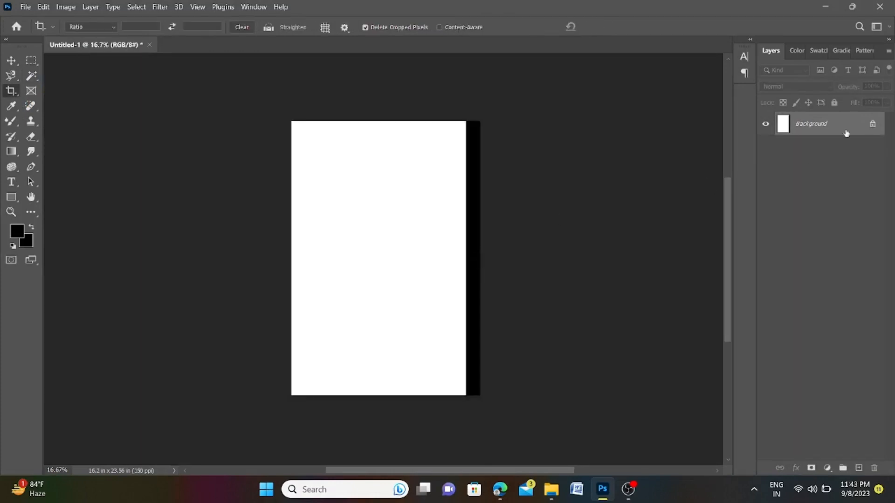
- Sample the white of the canvas, fill the whole layer with it, and lock the layer
key("i")
left_click(428, 191)
key("alt+BackSpace")
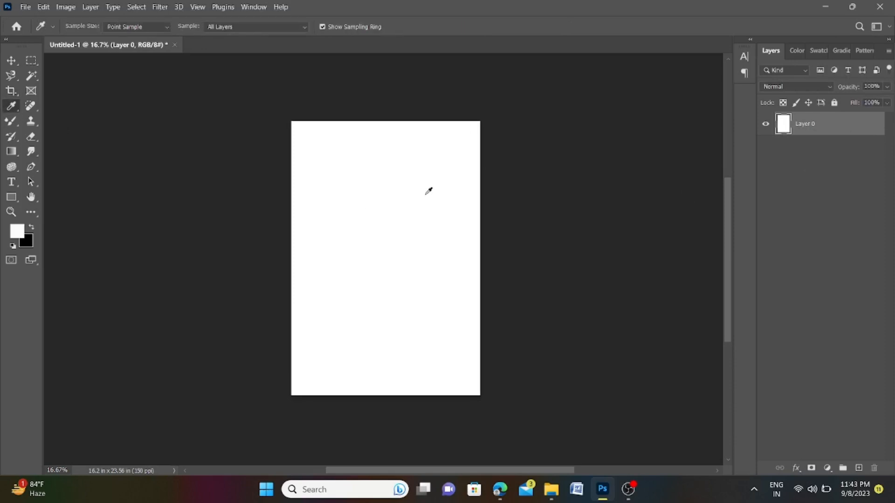
key("ctrl+shift+s")
left_click(407, 441)
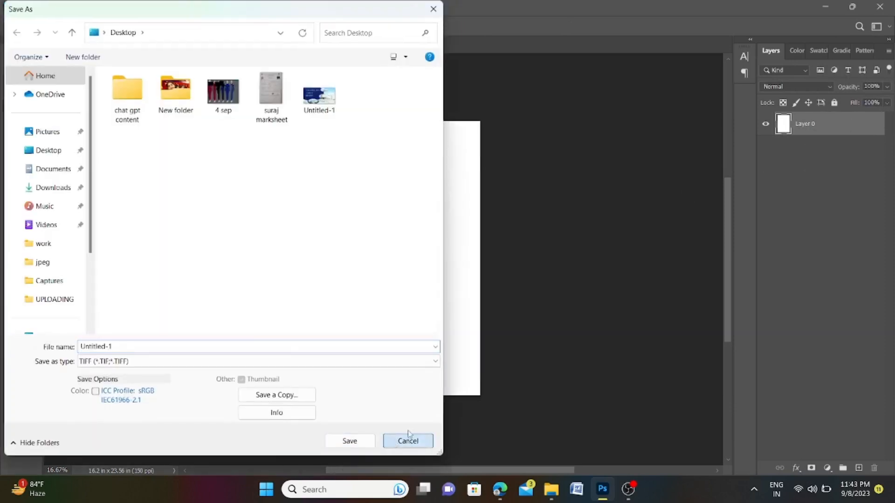
left_click(835, 103)
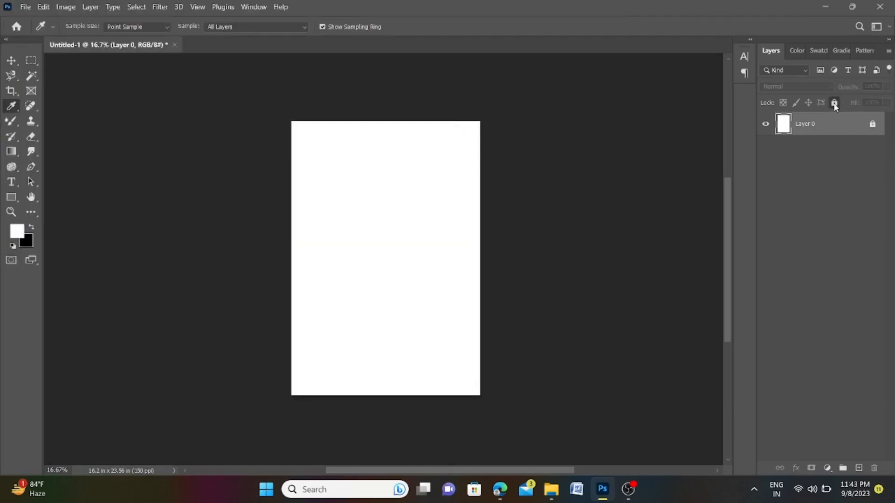
- Open today's three JPG room photos from the Downloads folder and look through them
left_click(21, 7)
left_click(37, 31)
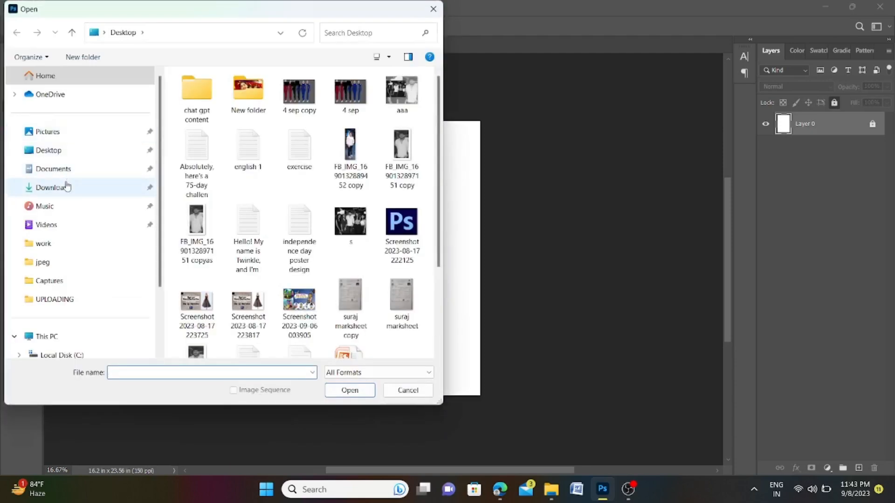
left_click(68, 186)
left_click(247, 108)
left_click(218, 145, "shift")
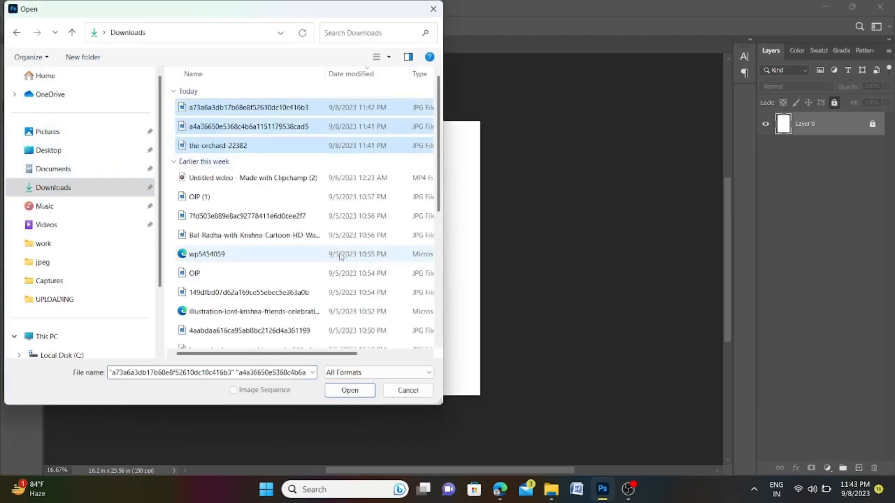
left_click(349, 390)
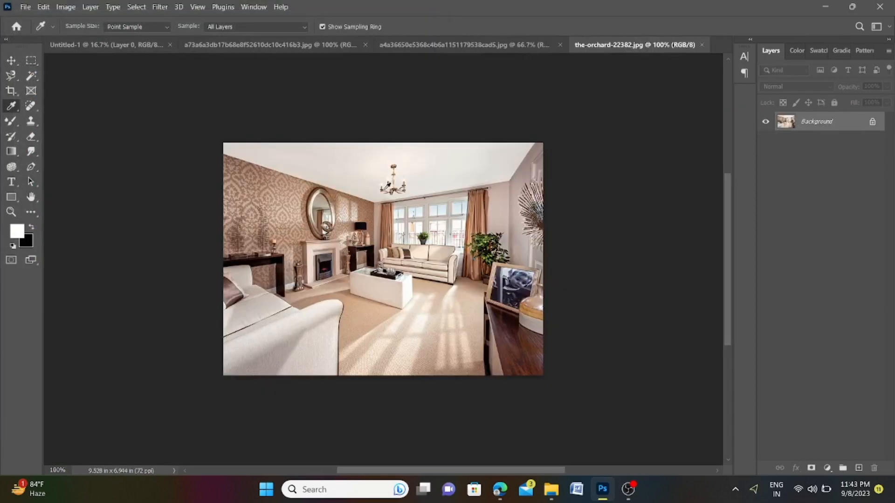
left_click(440, 46)
left_click(312, 48)
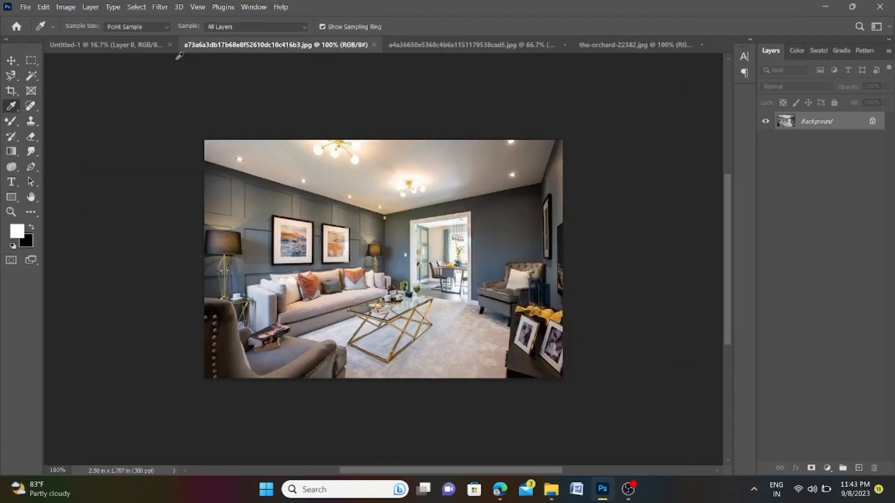
- In Untitled-1, add a layer with a large white-filled circle in the canvas's lower half, running off its left edge
left_click(112, 45)
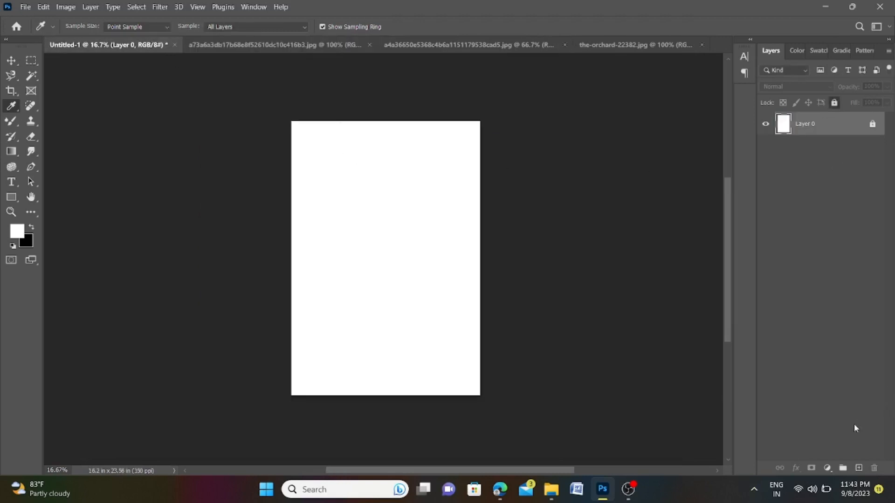
left_click(863, 468)
right_click(30, 60)
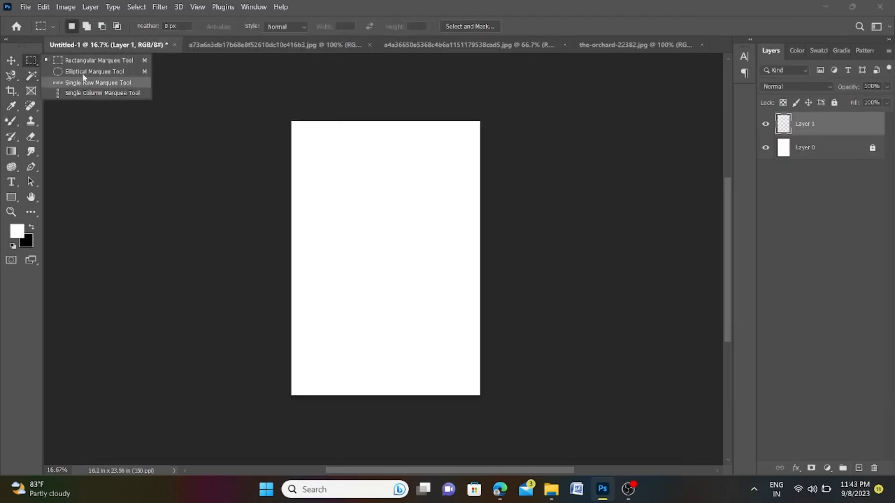
left_click(69, 71)
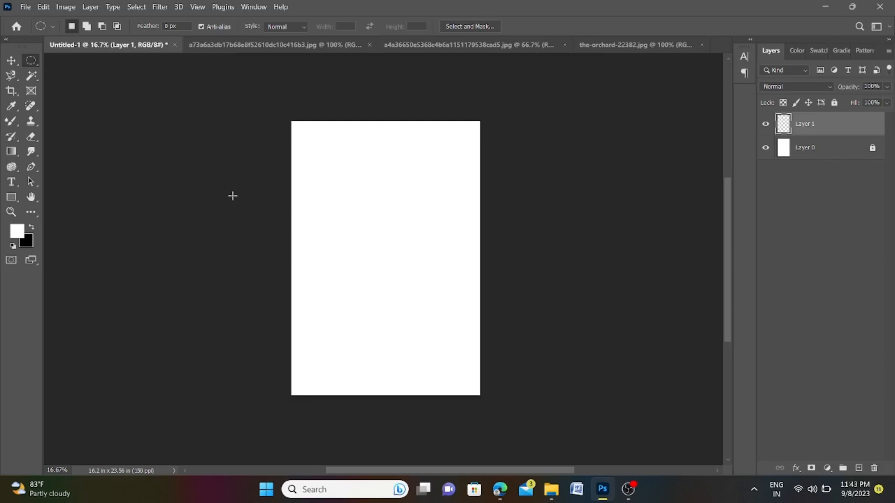
left_click_drag(252, 180, 428, 352)
key("shift+Down")
key("shift+Down")
key("shift+Down")
key("shift+Down")
key("shift+Down")
key("shift+Down")
key("shift+Down")
key("shift+Down")
key("shift+Down")
key("shift+Down")
key("shift+Down")
key("shift+Down")
key("shift+Down")
key("shift+Down")
key("shift+Down")
key("shift+Down")
key("shift+Down")
key("shift+Down")
key("shift+Down")
key("shift+Down")
key("shift+Down")
key("shift+Down")
key("shift+Down")
key("shift+Down")
key("shift+Down")
key("shift+Down")
key("shift+Down")
key("shift+Down")
key("ctrl+d")
- Add a radial gradient fill above Layer 0 with a dark grey Grays preset, from the lower-right corner towards the upper left
left_click(856, 151)
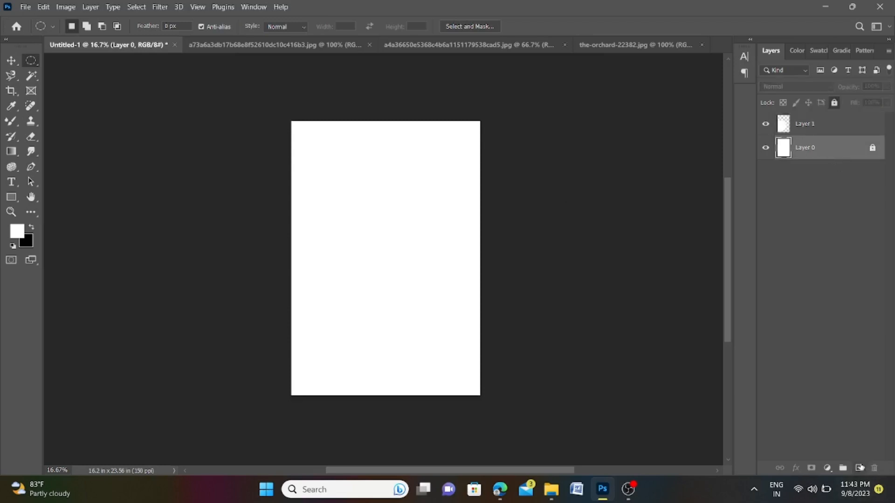
left_click(859, 468)
left_click(11, 152)
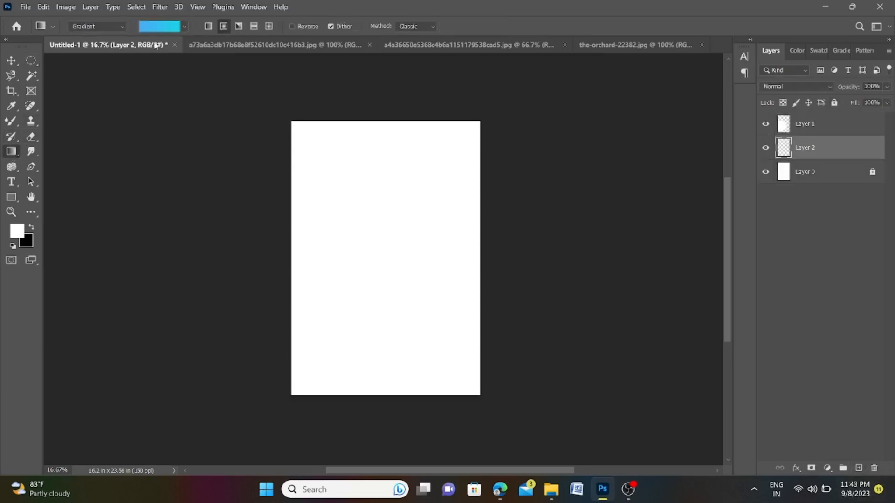
left_click(184, 26)
scroll(154, 74, "up", 3)
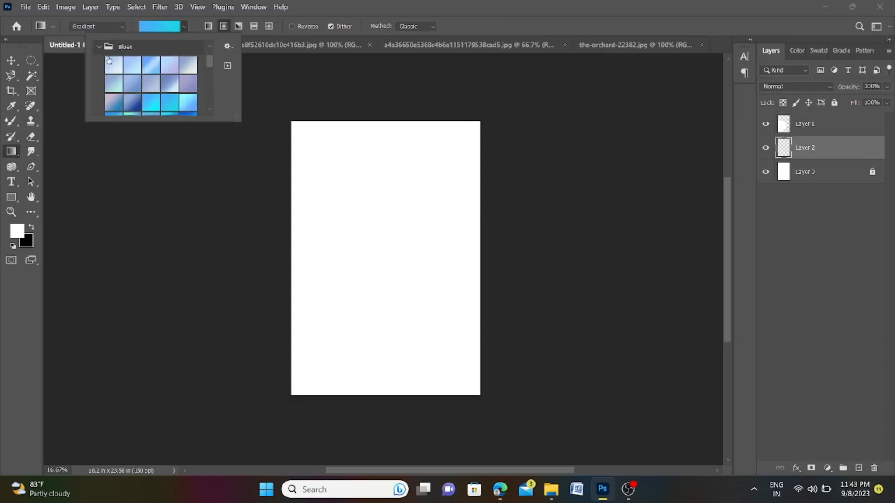
left_click(110, 52)
left_click(99, 64)
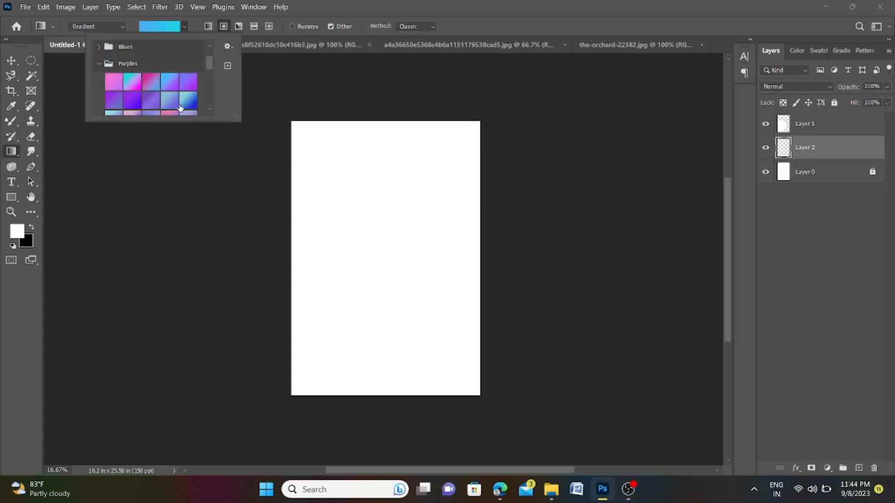
scroll(186, 104, "down", 2)
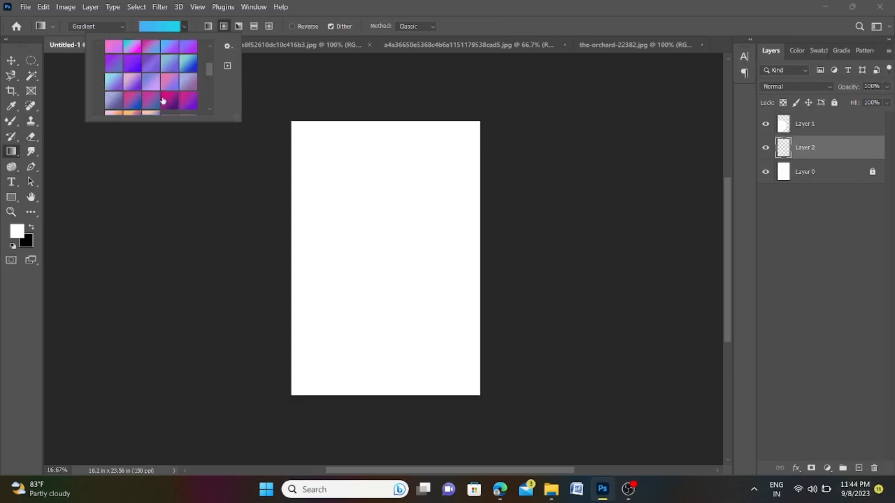
scroll(164, 101, "down", 2)
scroll(101, 80, "down", 2)
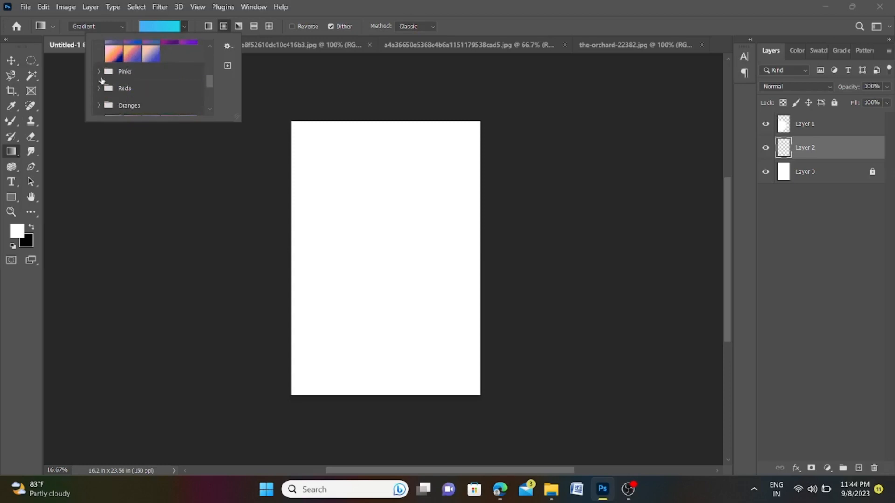
left_click(99, 106)
scroll(158, 99, "down", 3)
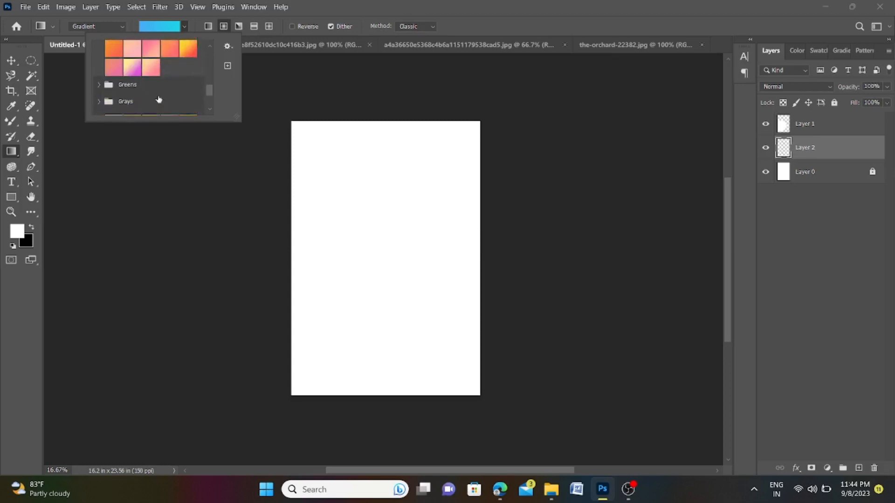
left_click(100, 101)
scroll(169, 105, "down", 3)
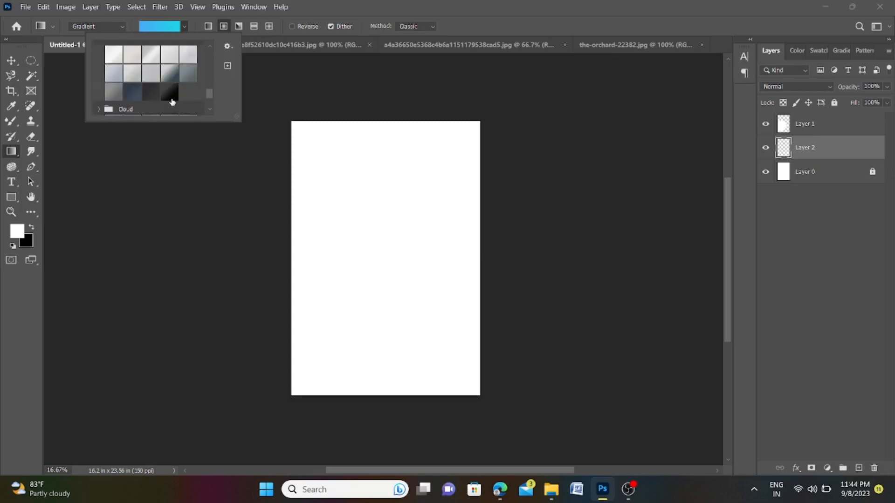
scroll(173, 102, "down", 1)
left_click(158, 85)
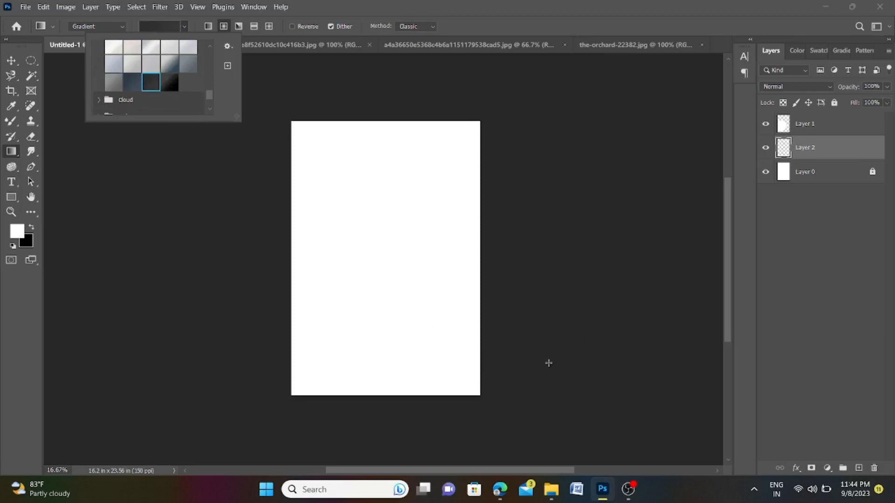
left_click_drag(486, 392, 328, 148)
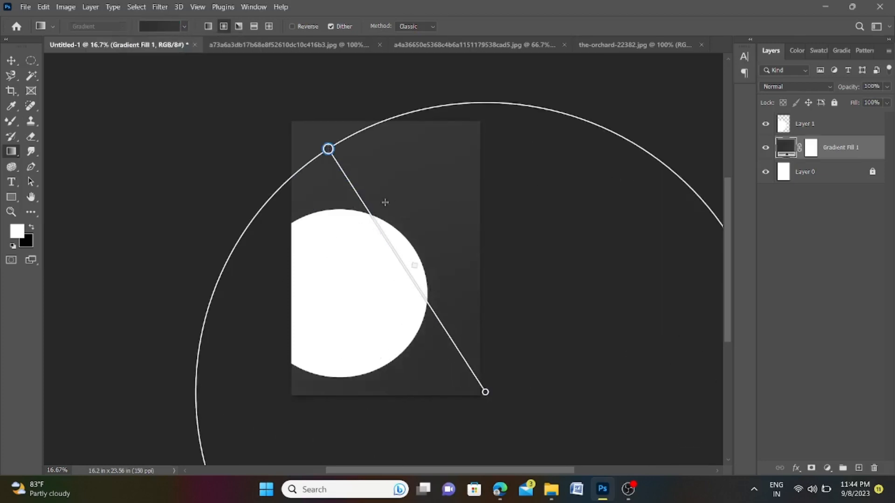
- Try the white-to-slate preset from the Grays group on the gradient fill layer
left_click(154, 26)
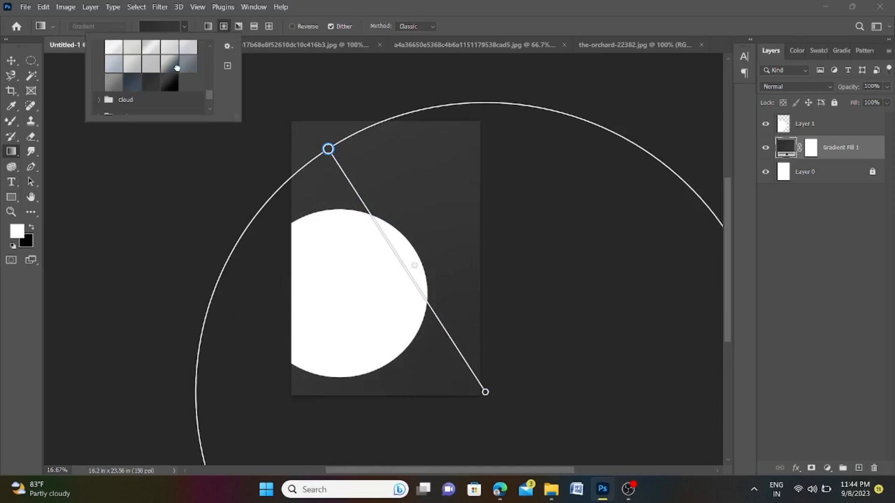
left_click(177, 68)
left_click(516, 398)
left_click_drag(328, 149, 510, 423)
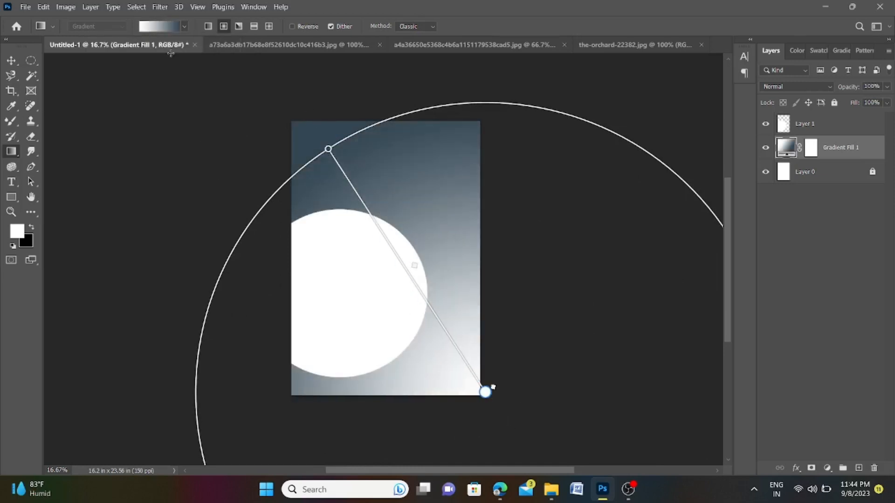
- Apply the dark slate-blue Grays preset with its centre in the canvas's upper half and lock the gradient fill layer
left_click(184, 26)
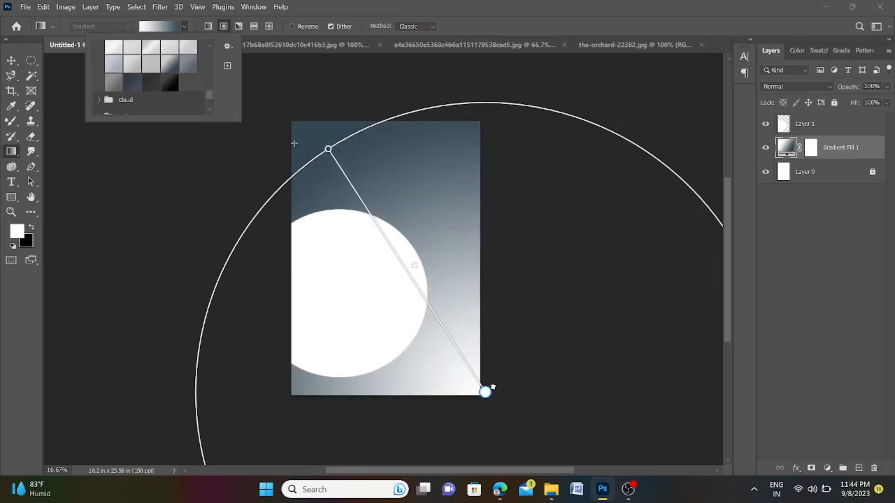
left_click(130, 84)
left_click_drag(485, 391, 393, 218)
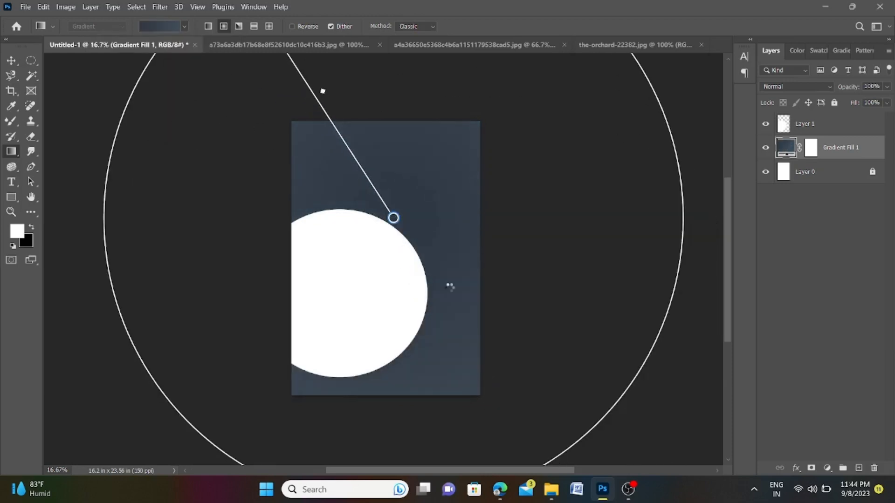
left_click(11, 61)
- Duplicate the white circle layer, scale the copy to 86.84%, and align it with the canvas's left edge
left_click(837, 134)
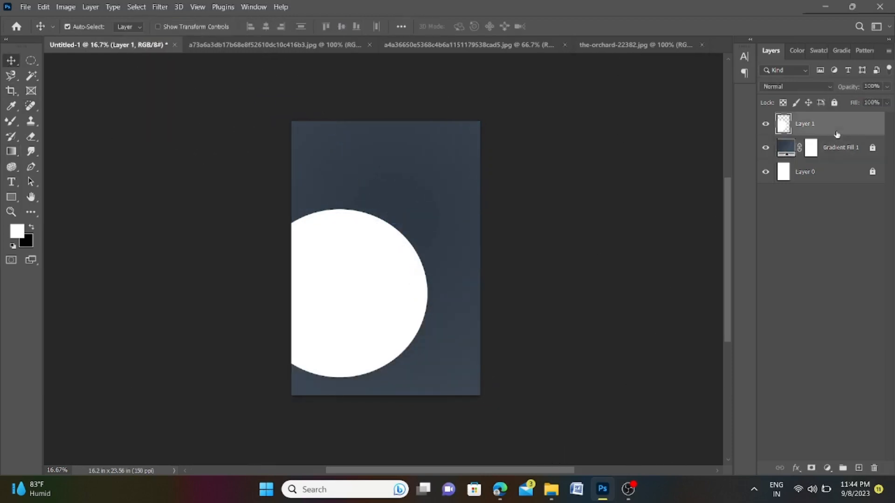
key("ctrl+j")
key("ctrl+t")
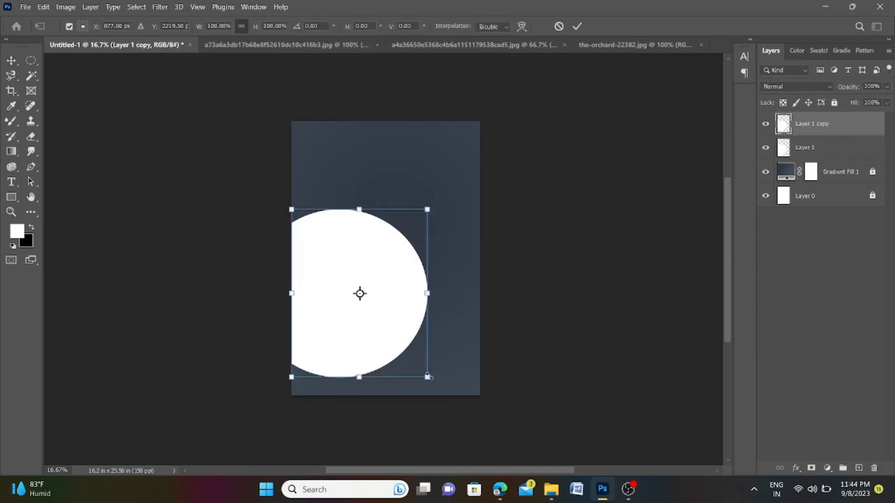
mouse_move(429, 377)
left_mouse_down()
mouse_move(414, 361)
mouse_move(421, 363)
left_mouse_up()
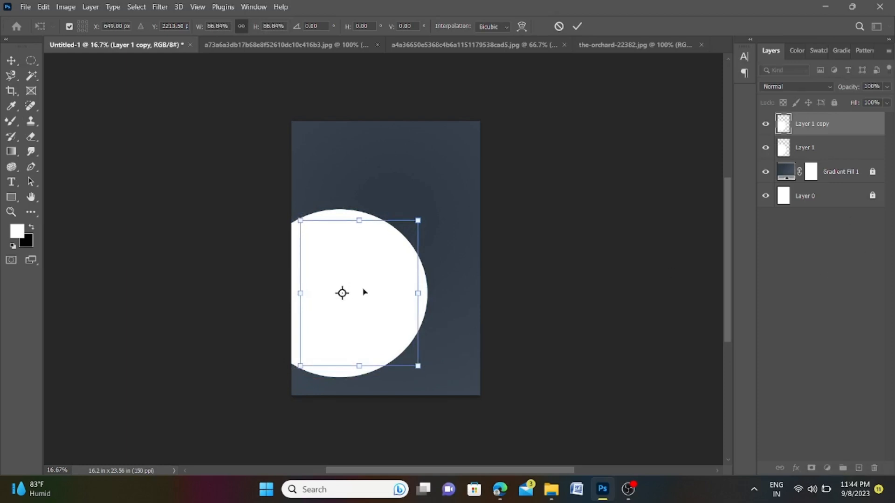
left_click_drag(364, 291, 354, 292)
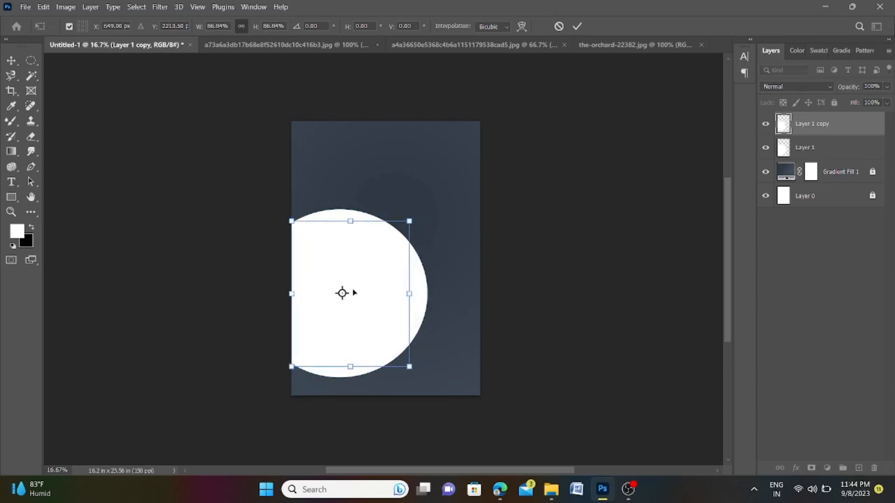
key("Return")
- Fill the smaller circle copy with black and clear the selection
left_click(781, 126, "ctrl")
key("ctrl+BackSpace")
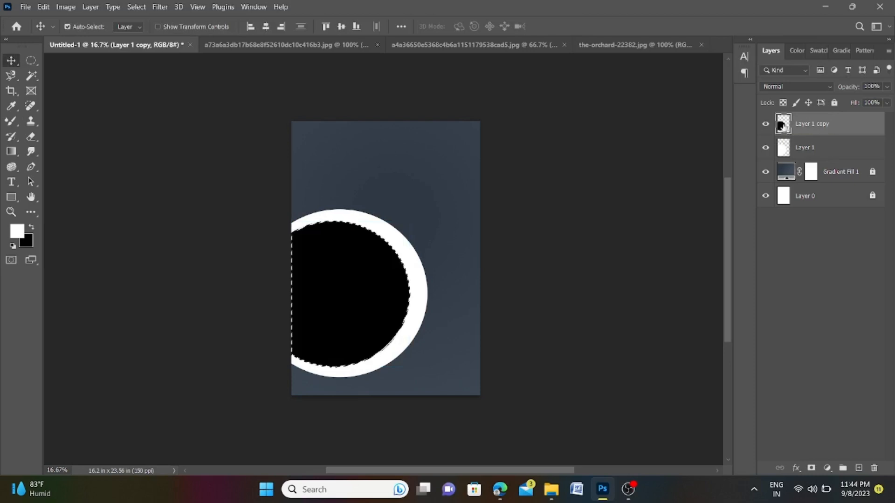
key("ctrl+d")
- Try shifting the black circle copy rightward to even out the white rim around it
key("ctrl+t")
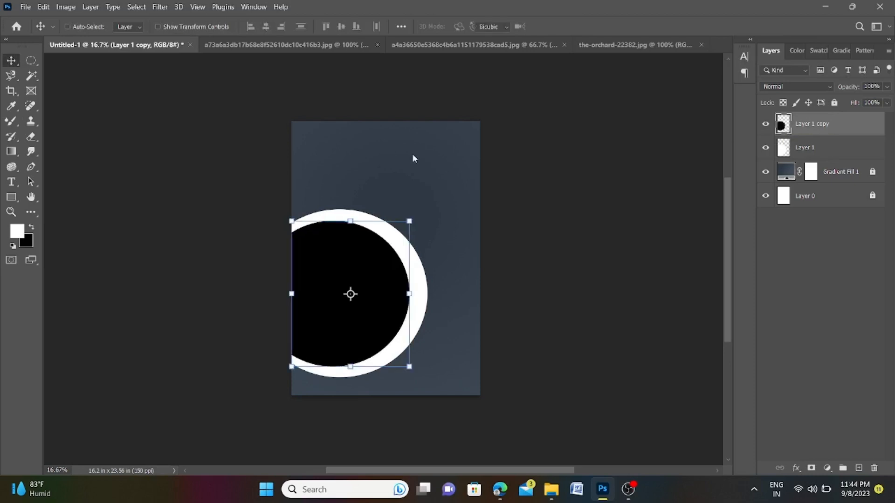
left_click_drag(357, 282, 362, 279)
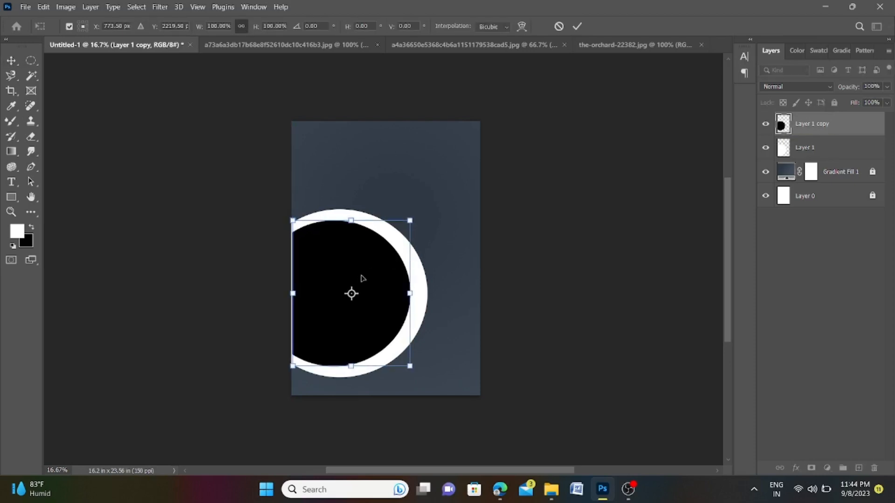
key("shift+Right")
key("shift+Right")
key("shift+Right")
key("shift+Right")
key("shift+Right")
key("Right")
key("Right")
key("Right")
key("Right")
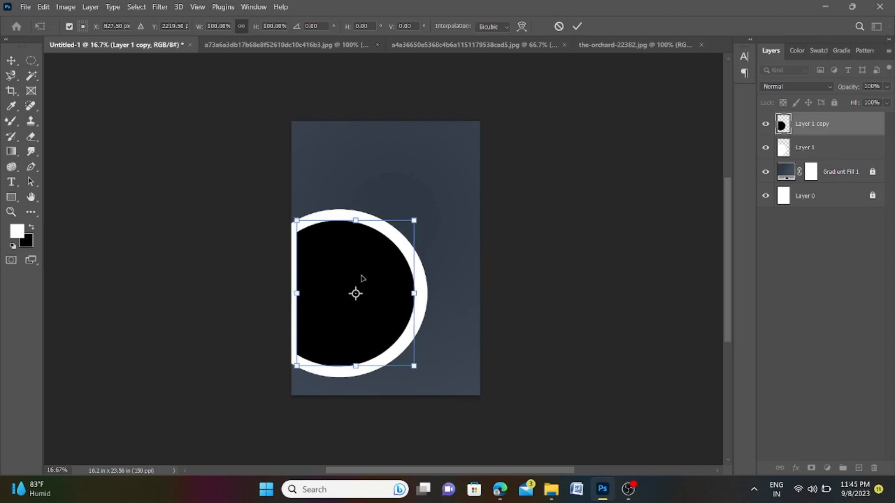
key("Return")
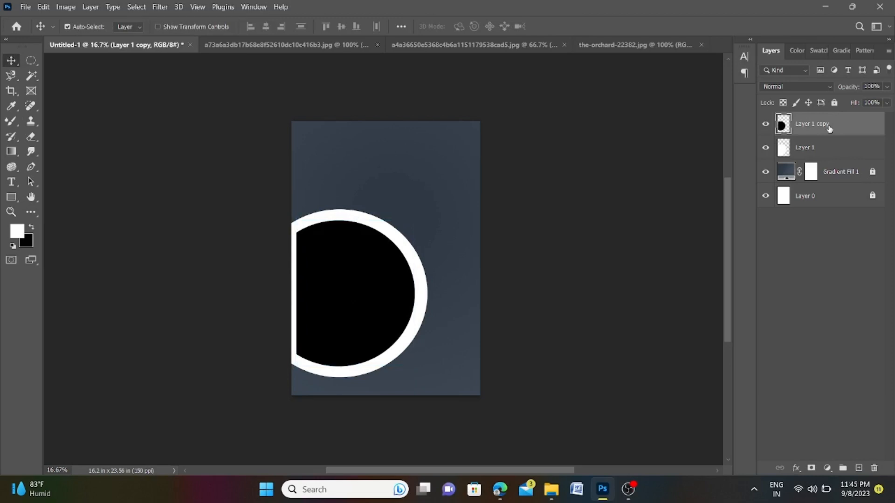
- Delete the black circle copy layer and undo a trial shift of the white circle
key("Delete")
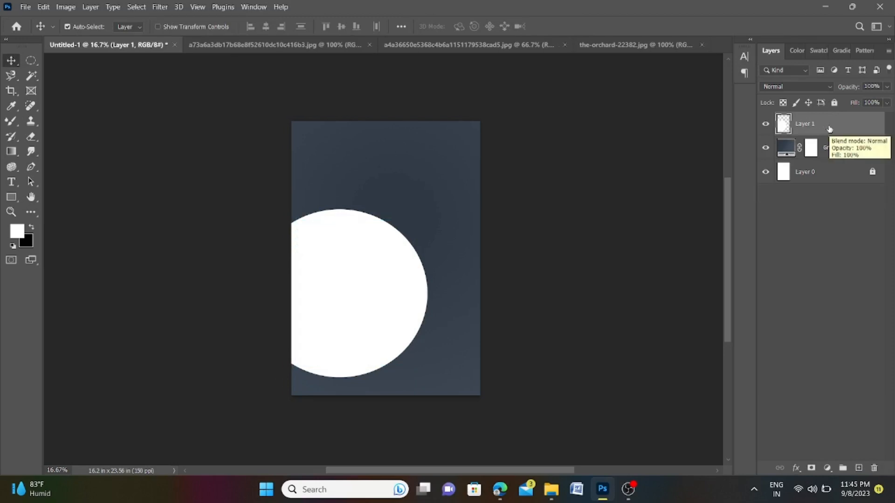
key("ctrl+t")
left_click_drag(337, 287, 351, 288)
key("ctrl+z")
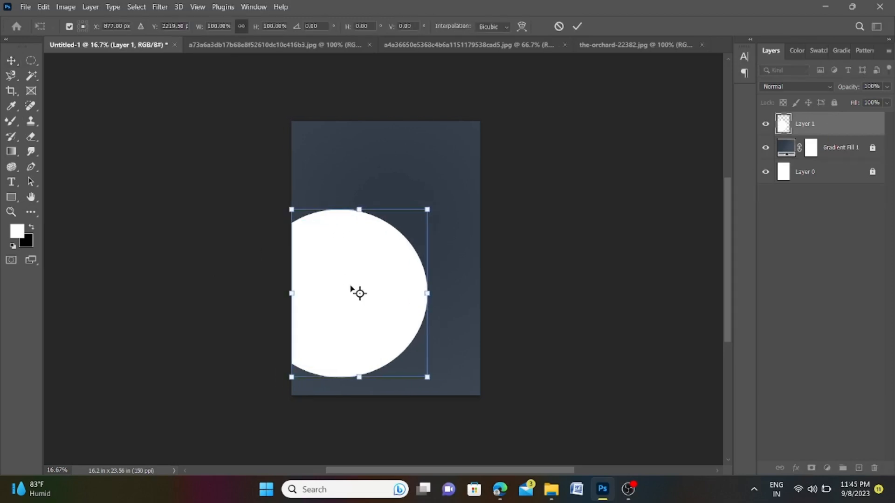
key("Return")
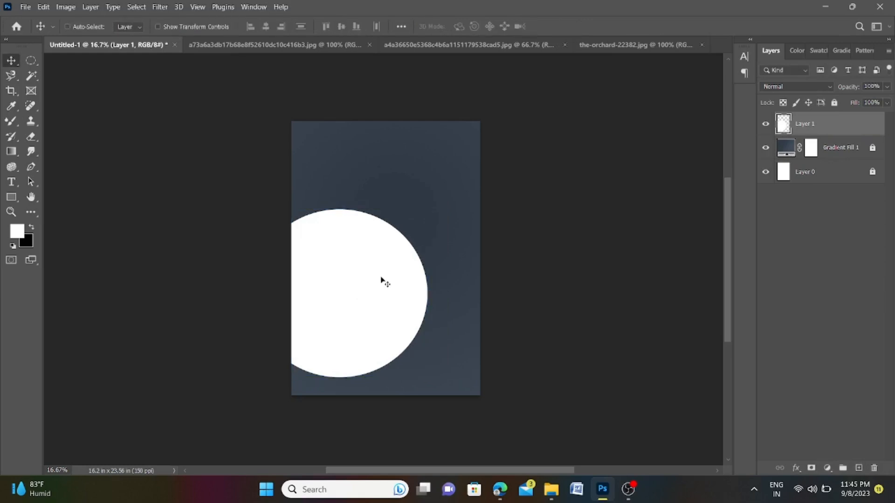
- Duplicate the white circle layer, fill the copy with black, and clear the selection
key("ctrl")
key("ctrl+j")
key("ctrl+t")
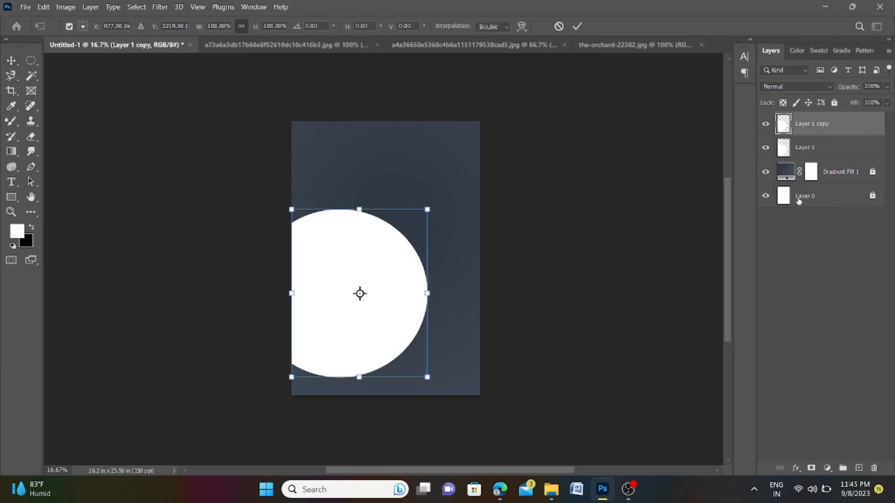
key("Return")
left_click(787, 131, "ctrl")
key("ctrl+BackSpace")
key("ctrl+d")
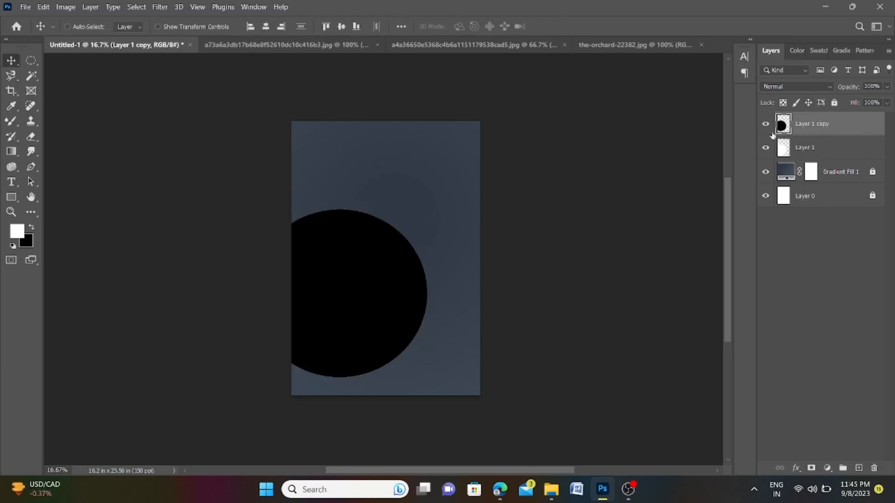
- Scale the black circle copy to 90.30%, keeping it on the canvas's left edge and vertically centred in the white circle
key("ctrl+t")
left_click_drag(427, 210, 414, 226)
key("shift+Up")
key("shift+Up")
key("shift+Up")
key("shift+Up")
key("shift+Up")
key("shift+Up")
key("shift+Up")
key("shift+Up")
key("shift+Up")
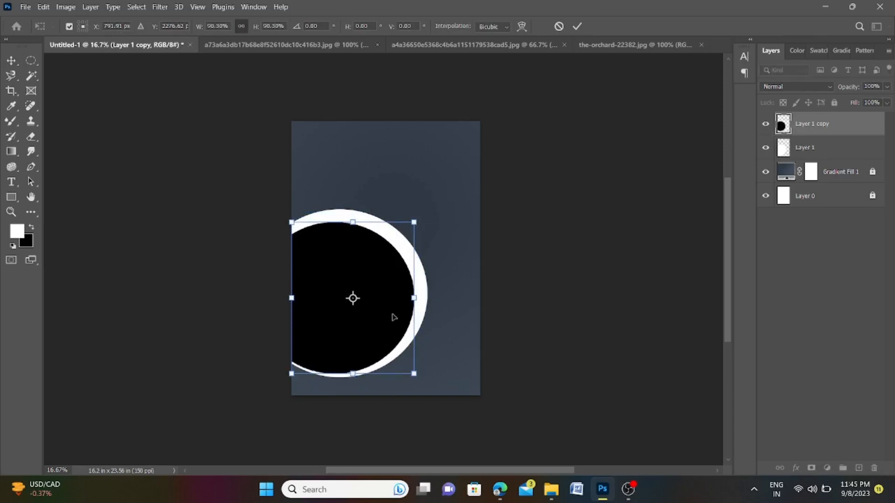
key("Up")
key("Up")
key("Up")
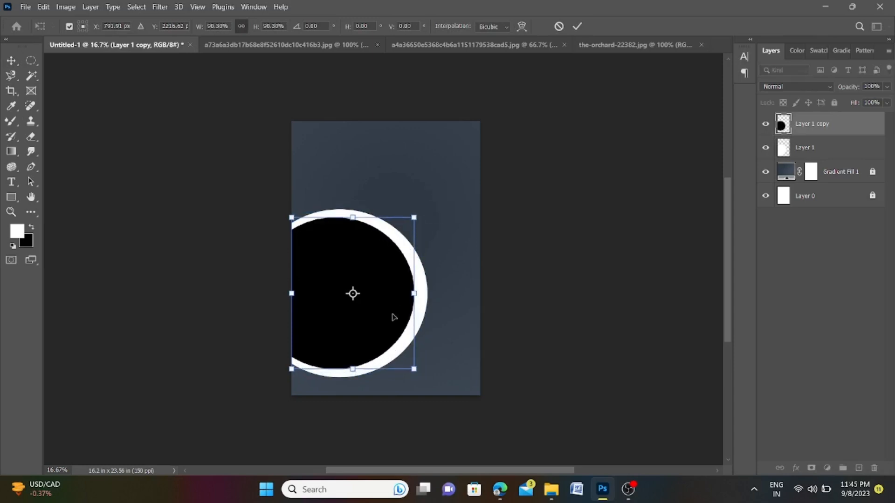
key("Right")
key("Left")
key("Return")
- Duplicate both circle layers, flip the copies horizontally, and place them against the canvas's upper-right edge, touching the lower circle
left_click(818, 148, "shift")
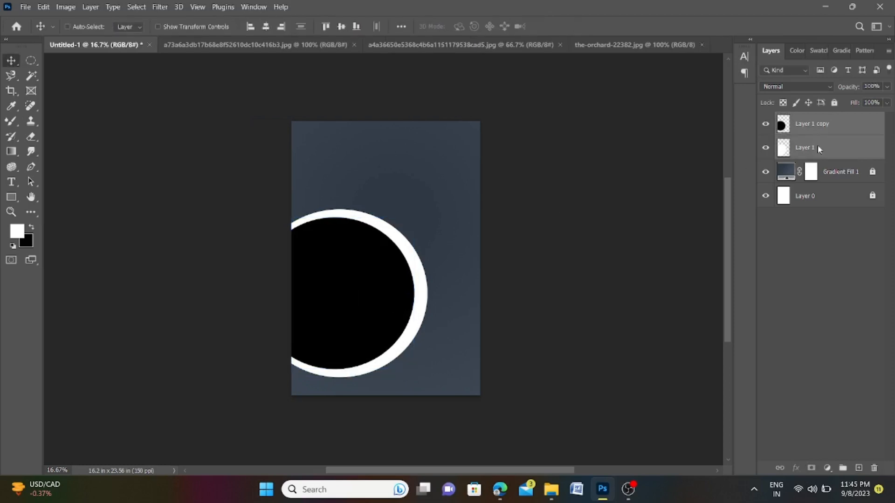
key("ctrl+j")
key("ctrl+t")
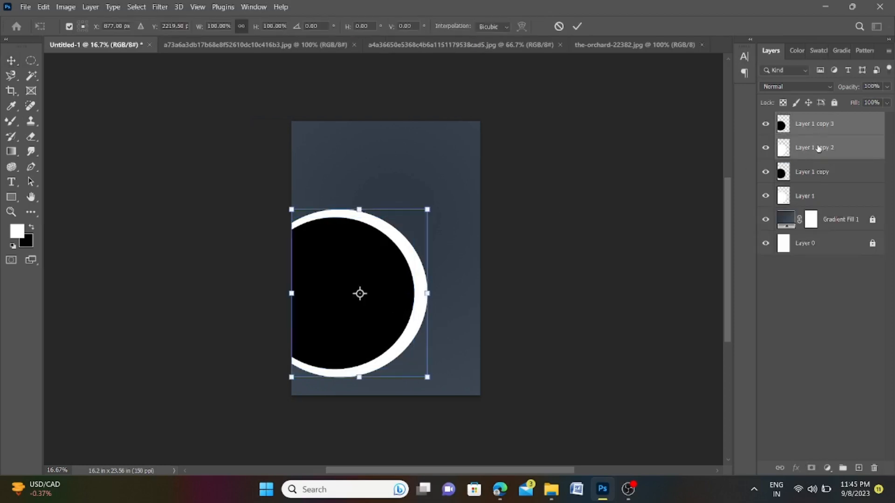
right_click(388, 346)
left_click(418, 275)
left_click_drag(402, 282, 471, 157)
scroll(448, 218, "down", 1)
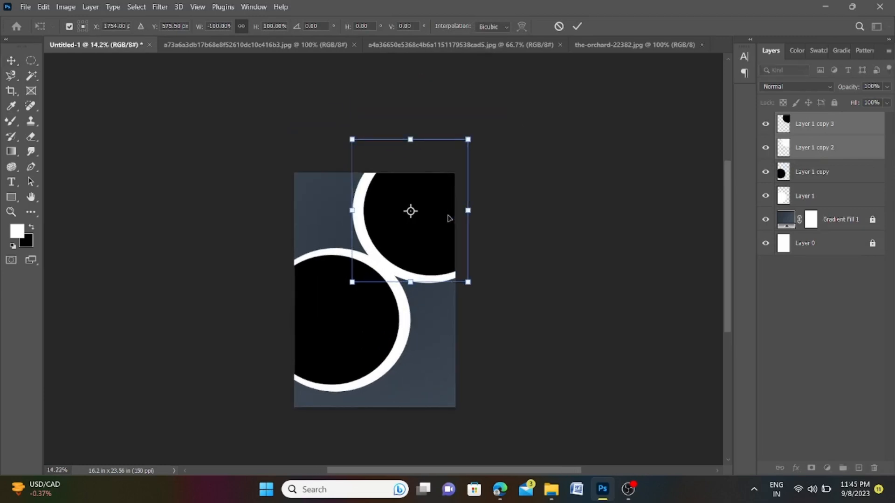
key("Return")
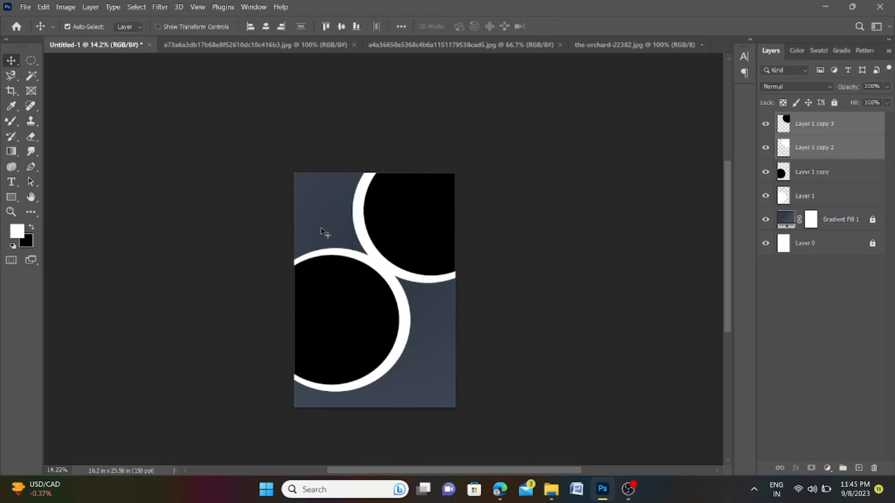
- Extend the canvas with the Crop tool to about 17.54 × 29.65 in, adding space around the circles
key("c")
left_click_drag(365, 167, 365, 155)
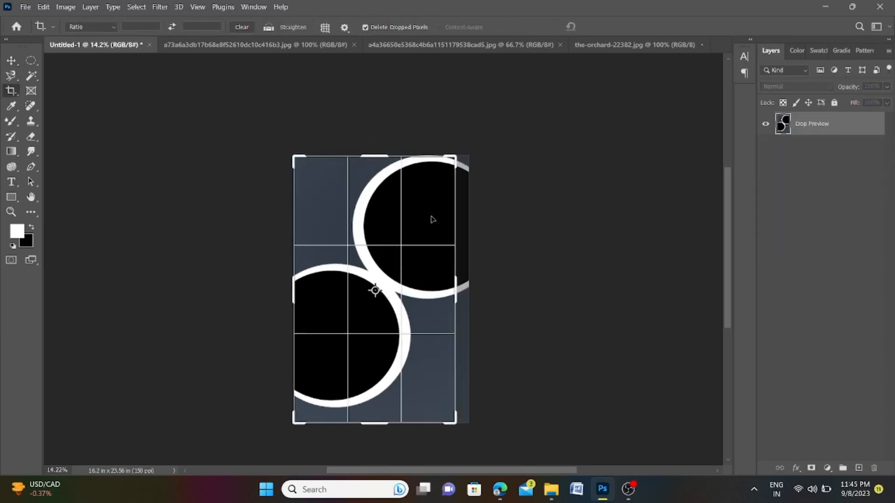
left_click_drag(456, 283, 464, 283)
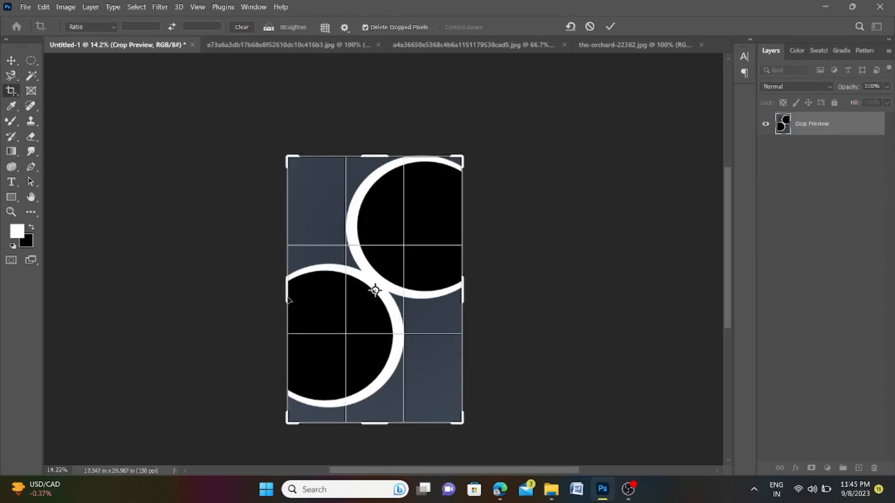
left_click_drag(292, 294, 281, 295)
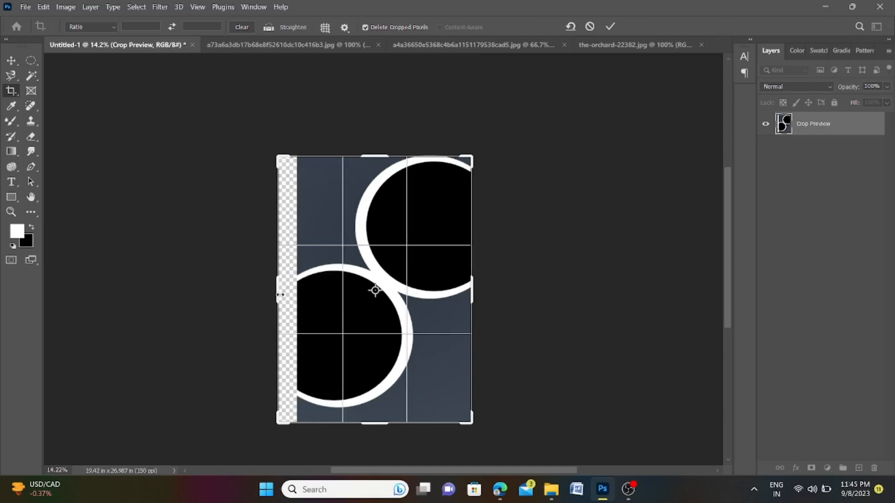
key("ctrl+z")
left_click_drag(376, 161, 376, 143)
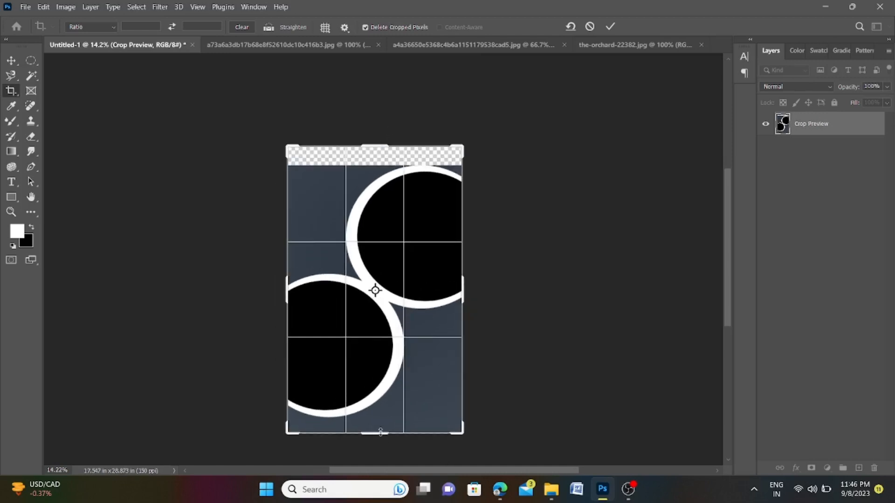
left_click_drag(380, 432, 382, 437)
key("Return")
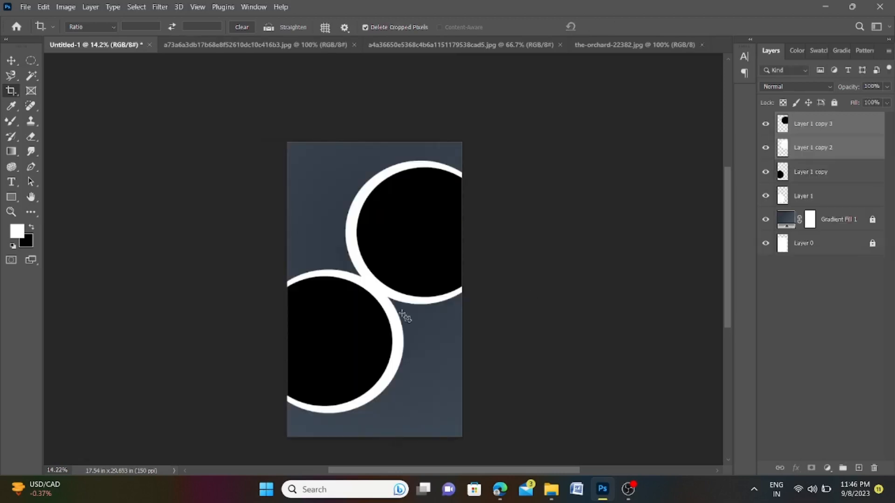
- Group the two upper-right circle layers, and group the two lower-left circle layers separately
scroll(428, 261, "down", 4)
scroll(402, 273, "up", 3)
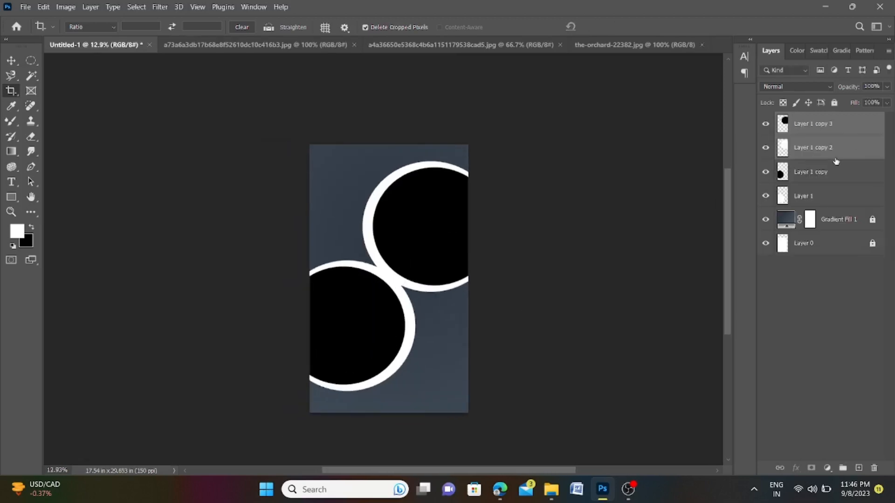
key("ctrl+g")
left_click(832, 142)
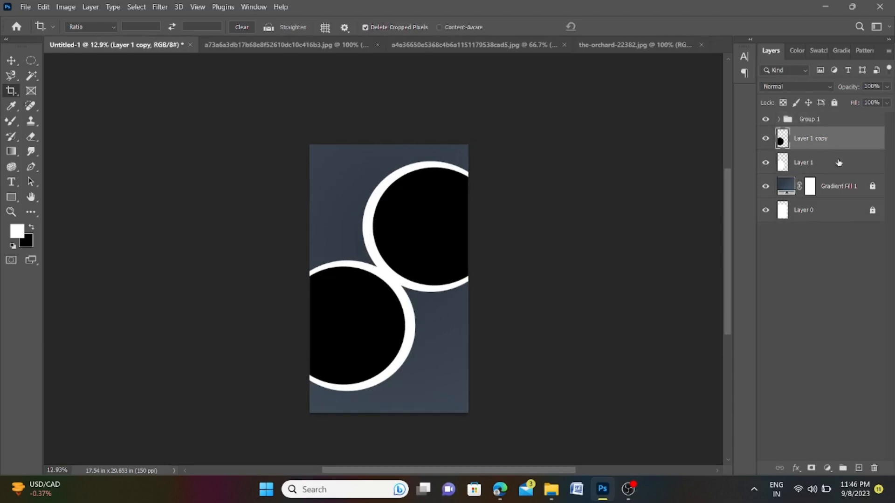
left_click(835, 164, "shift")
key("ctrl+g")
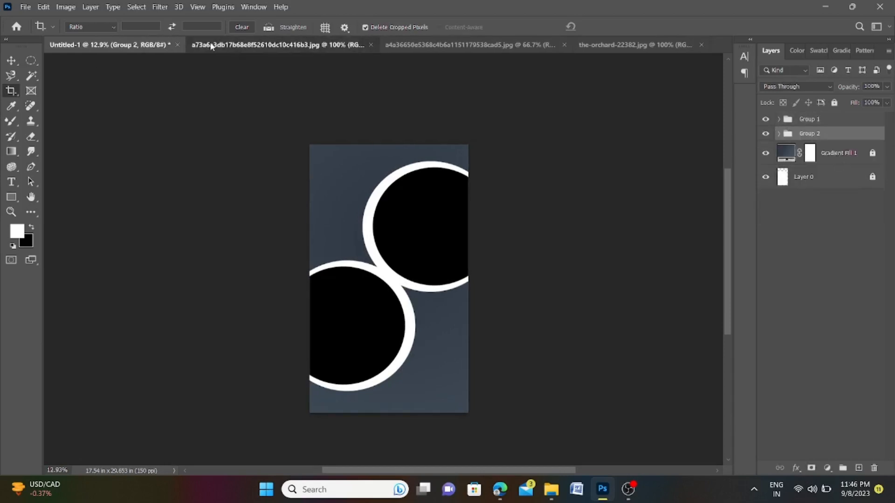
- Unlock the grey living-room photo, copy it into the poster, and place it above the black circle inside Group 2
left_click(243, 45)
left_click(11, 61)
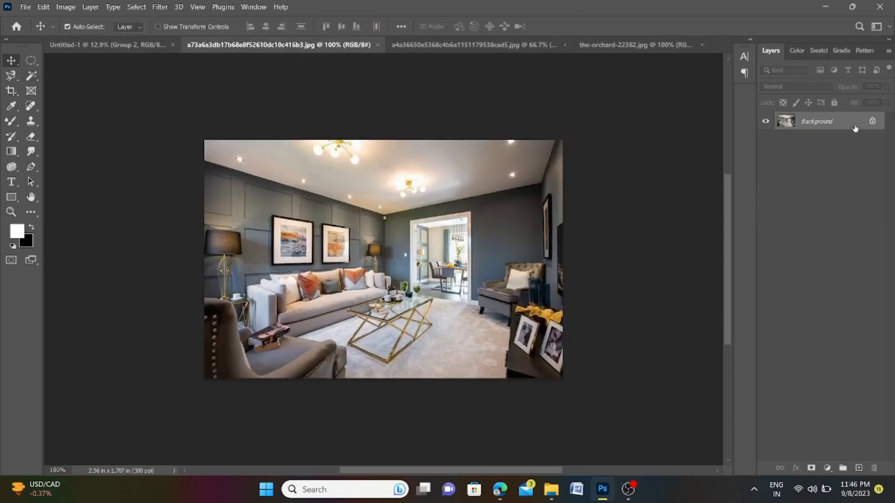
left_click(875, 122)
left_click_drag(847, 125, 455, 209)
left_click(778, 157)
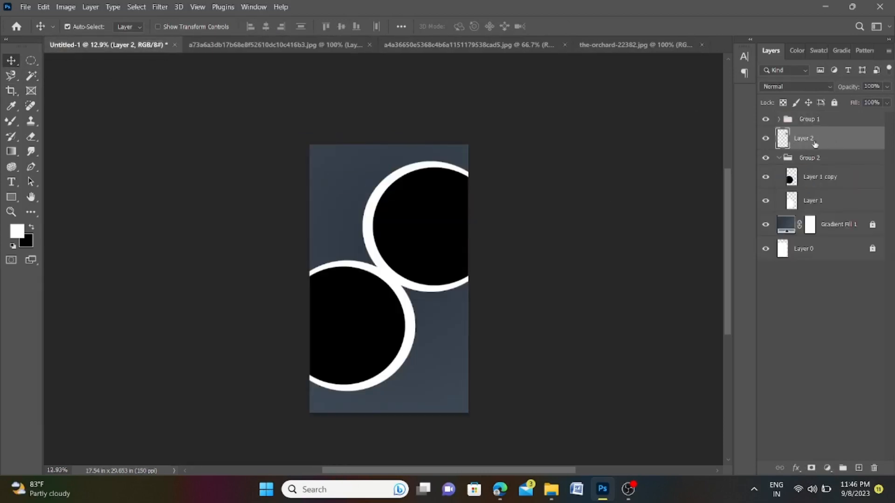
left_click_drag(803, 139, 814, 177)
- Scale the living-room photo to about 382% and position it over the lower-left black circle
key("ctrl+t")
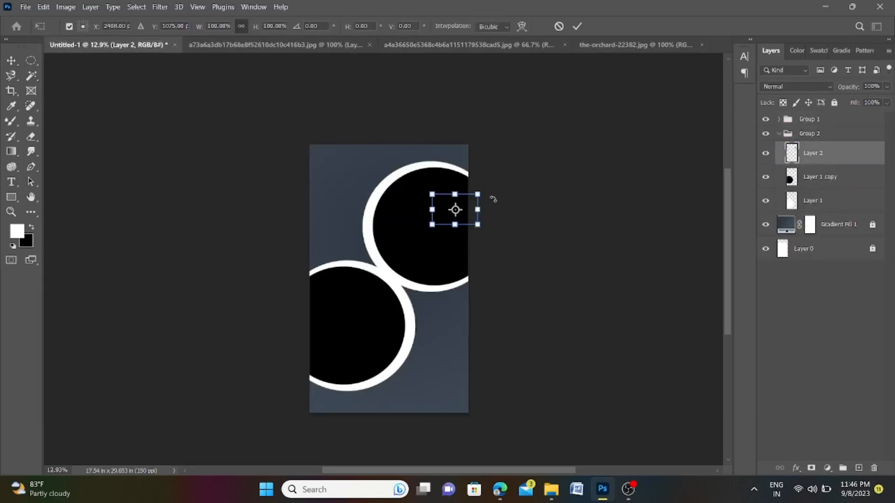
left_click_drag(468, 210, 339, 405)
left_click_drag(362, 366, 344, 340)
scroll(395, 349, "up", 3)
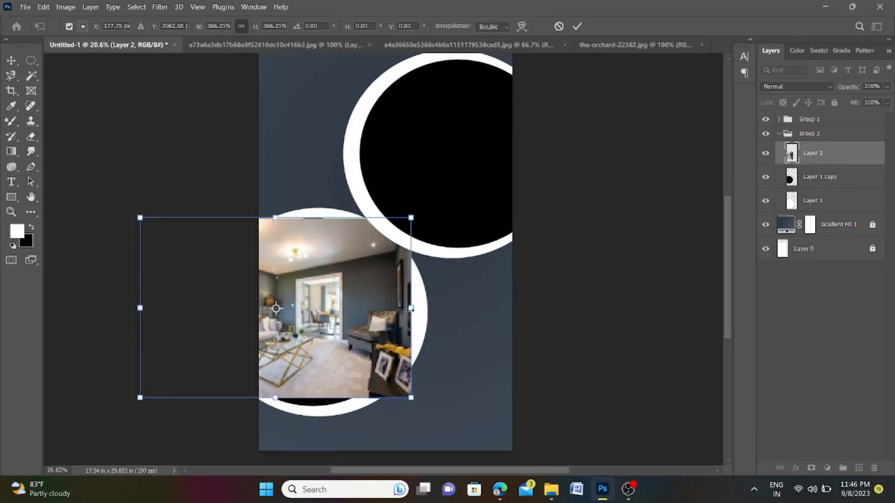
left_click_drag(411, 308, 419, 309)
left_click_drag(377, 340, 438, 339)
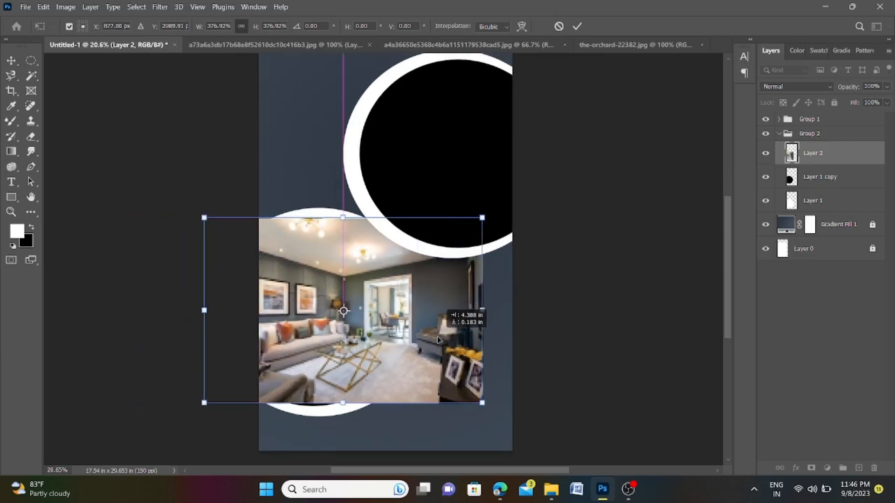
left_click_drag(347, 401, 351, 408)
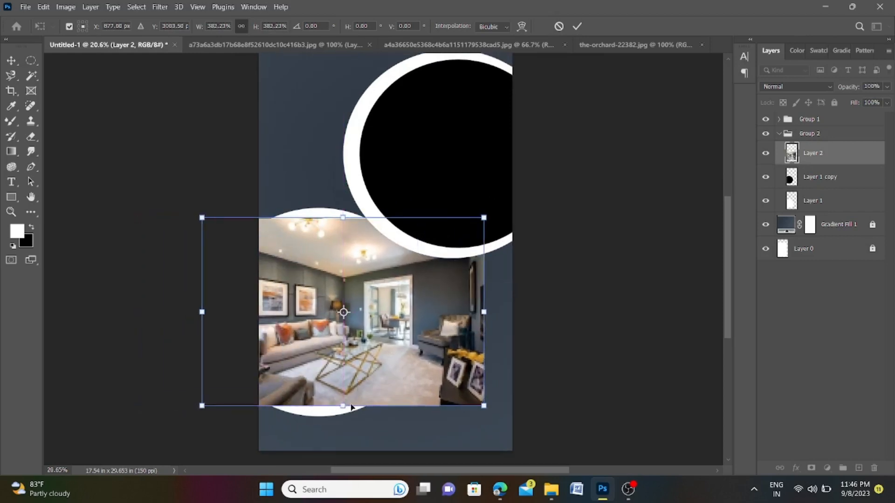
- Clip the living-room photo to the lower black circle and reposition it so the sofa and coffee table fill the circle
left_click(802, 173, "alt")
scroll(354, 312, "up", 1)
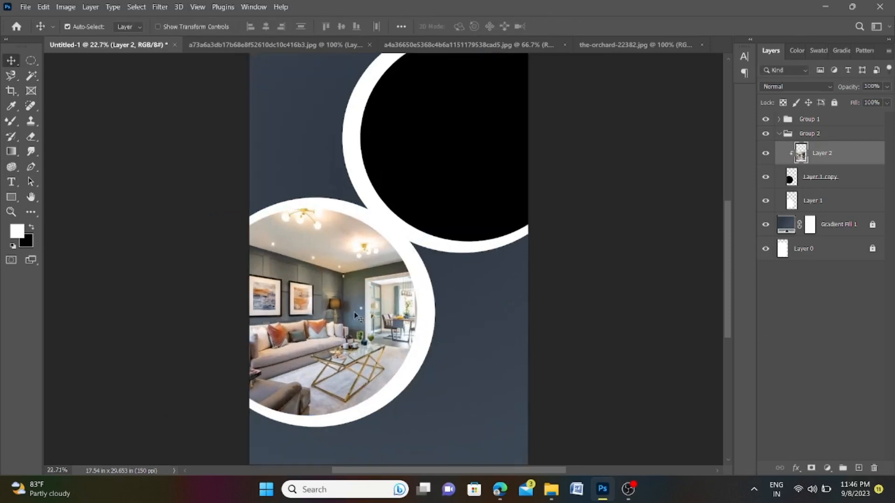
left_click_drag(354, 311, 272, 310)
left_click_drag(333, 317, 382, 333)
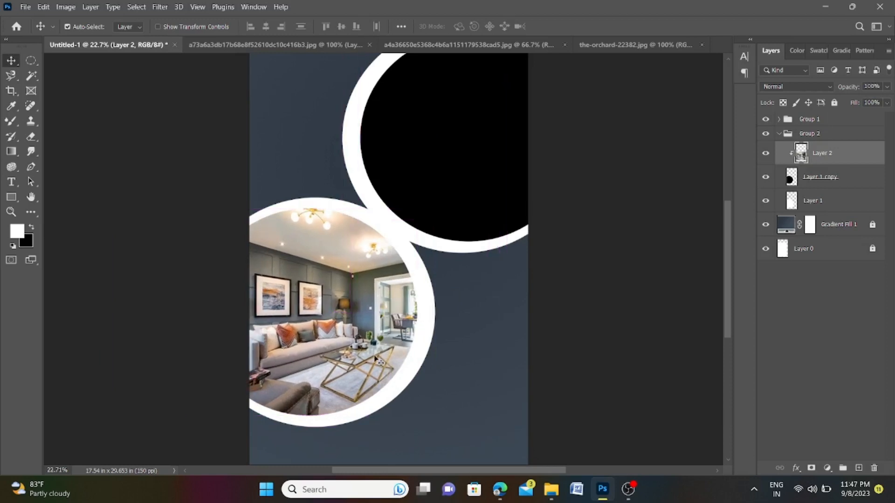
scroll(375, 358, "down", 4)
scroll(412, 189, "up", 1)
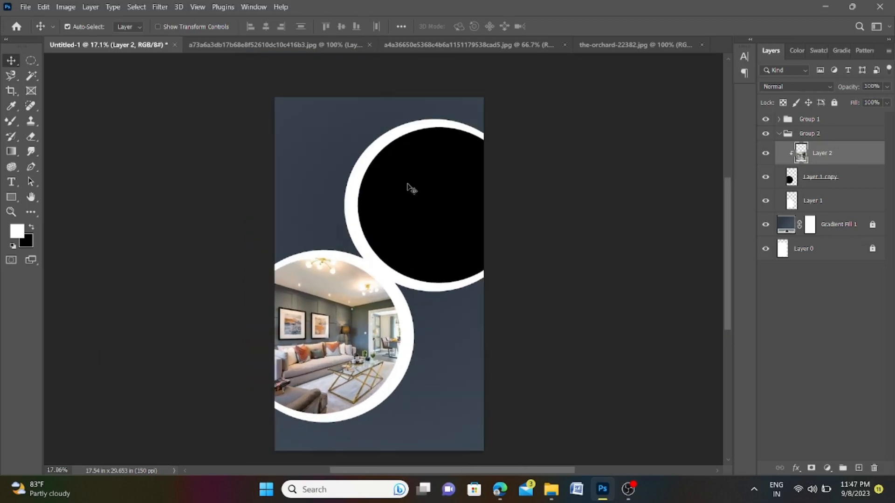
- Close the source document of the grey living-room photo
left_click(369, 45)
left_click(370, 45)
left_click(476, 205)
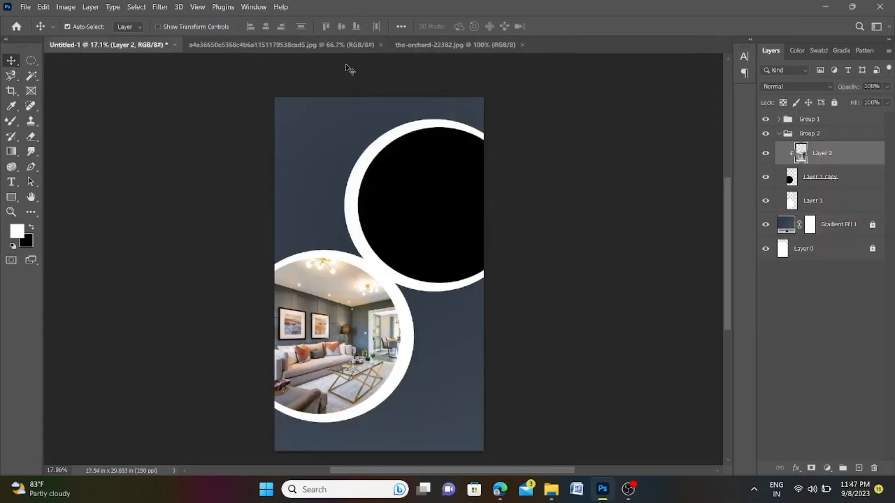
left_click(334, 46)
left_click(405, 44)
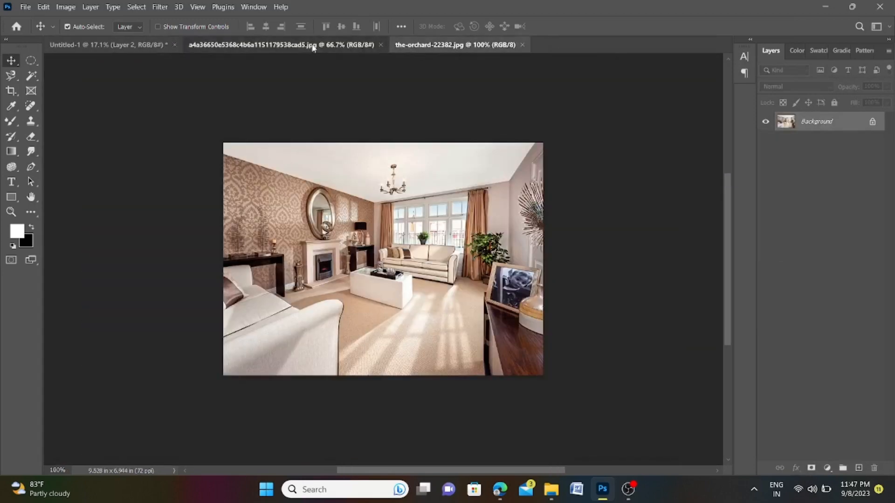
left_click(280, 45)
left_click_drag(788, 122, 845, 168)
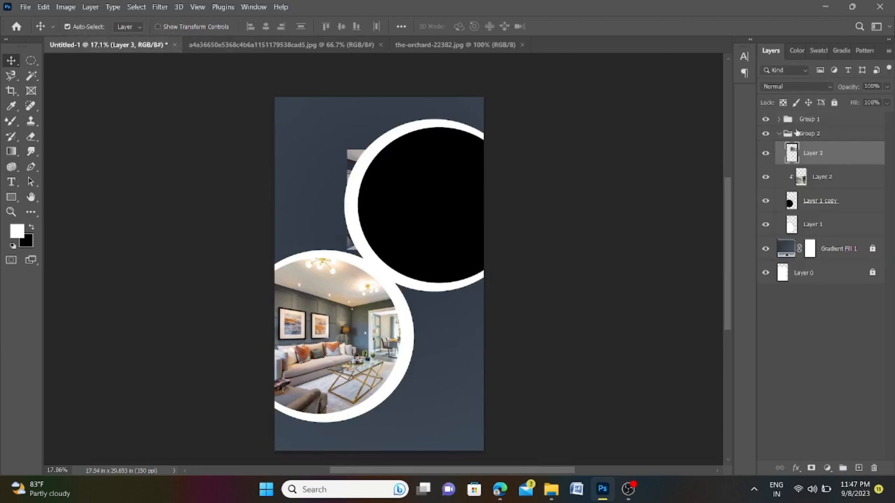
- Move the blue living-room photo into Group 1, scale it to about 155.65% and position it over the upper black circle
left_click(779, 120)
left_click_drag(827, 201, 822, 131)
key("ctrl+t")
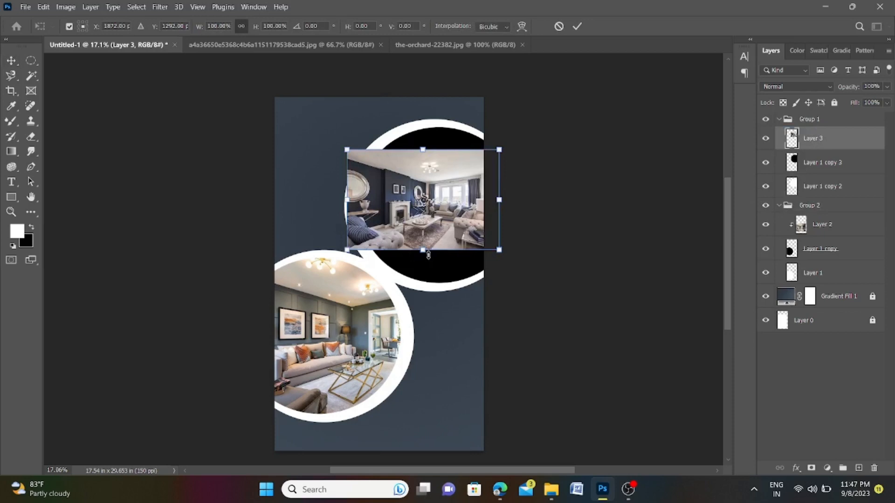
left_click_drag(427, 253, 426, 307)
left_click_drag(433, 237, 466, 211)
key("Return")
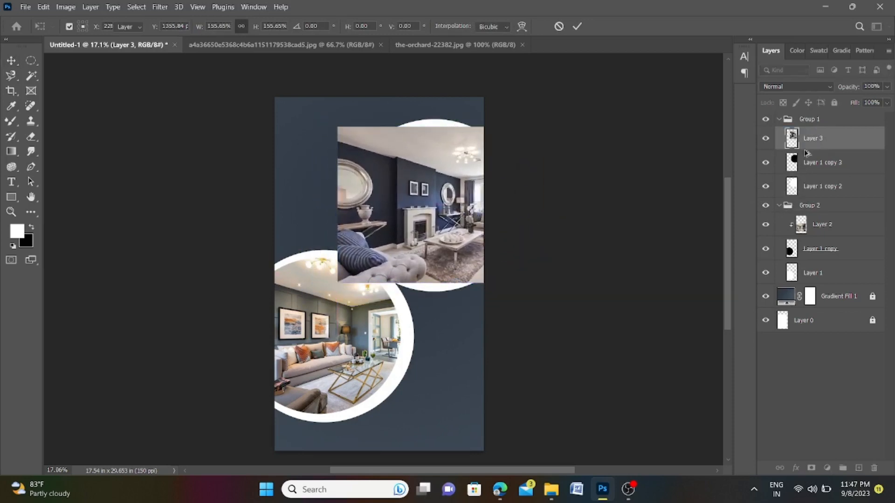
- Clip the blue living-room photo to the upper black circle and reposition it so the fireplace and coffee table fill the circle
key("ctrl+alt+g")
scroll(432, 210, "up", 2)
left_click_drag(433, 210, 463, 207)
mouse_move(456, 207)
left_mouse_down()
mouse_move(398, 196)
mouse_move(320, 203)
mouse_move(459, 216)
mouse_move(447, 216)
left_mouse_up()
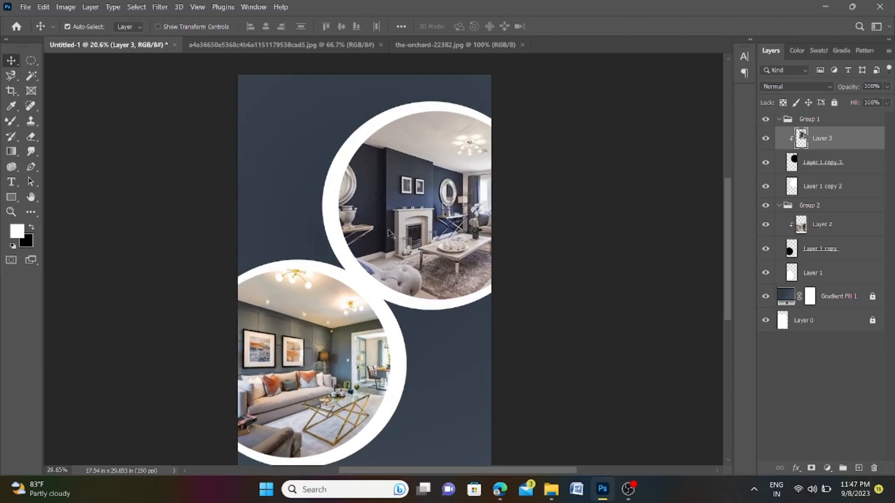
scroll(440, 235, "down", 2)
scroll(472, 211, "down", 2)
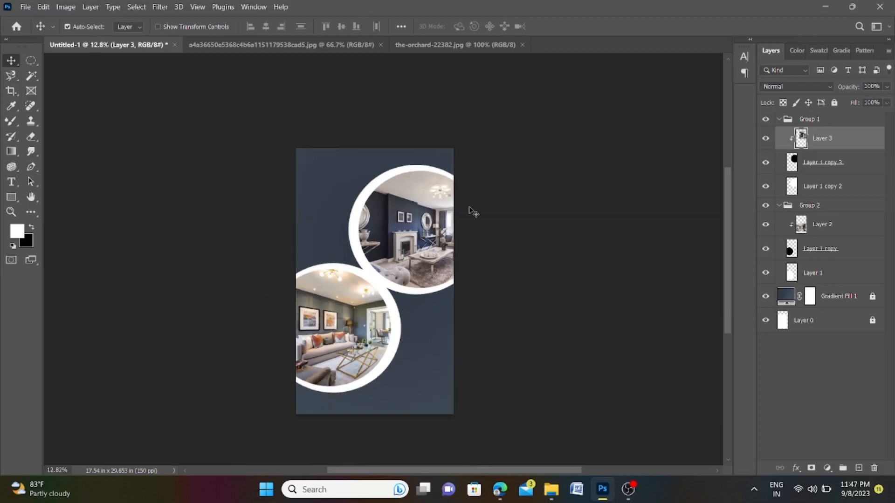
left_click_drag(467, 316, 472, 308)
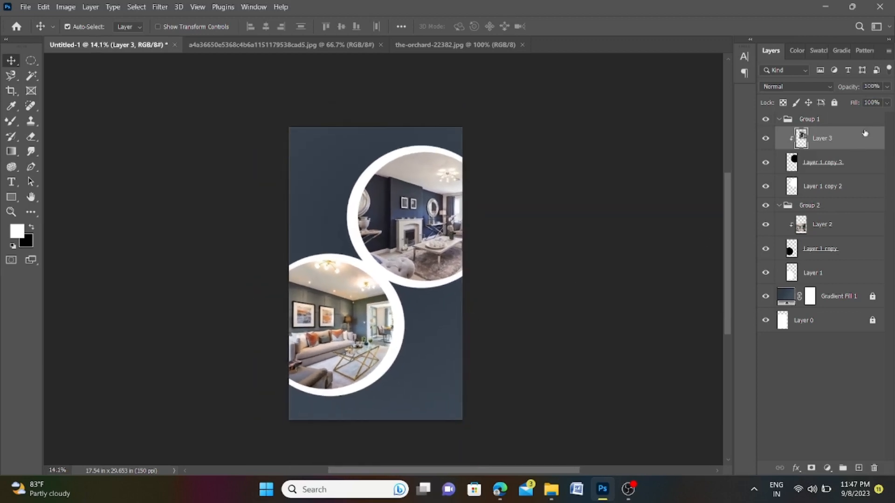
- Add a Drop Shadow effect to Layer 1, the lower white circle in Group 2
left_click(776, 121)
left_click(777, 120)
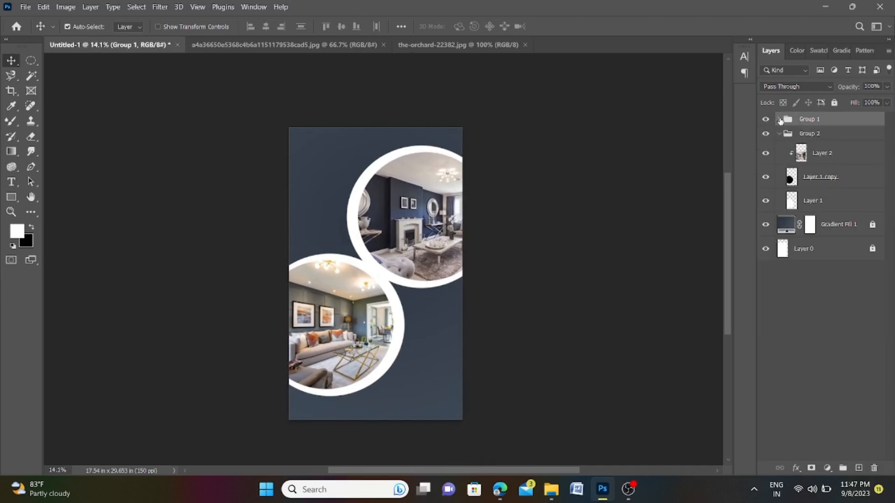
left_click(779, 134)
left_click(779, 136)
left_click(821, 200)
left_click(798, 468)
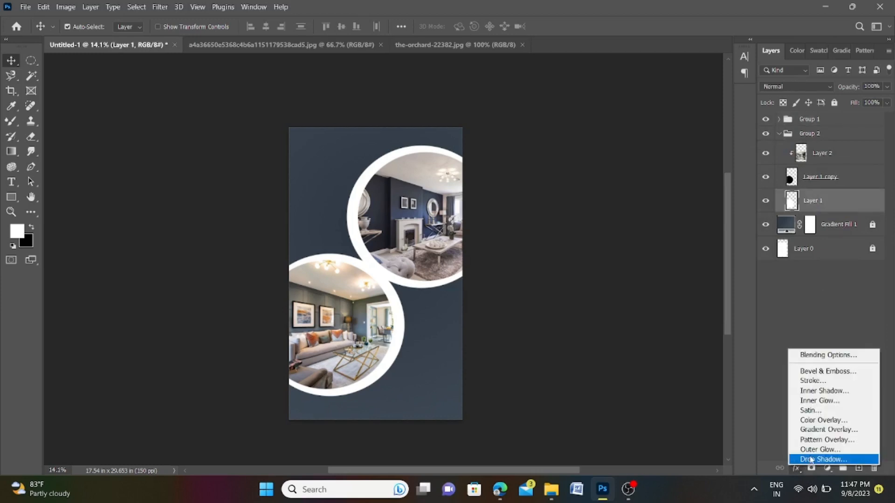
left_click(813, 460)
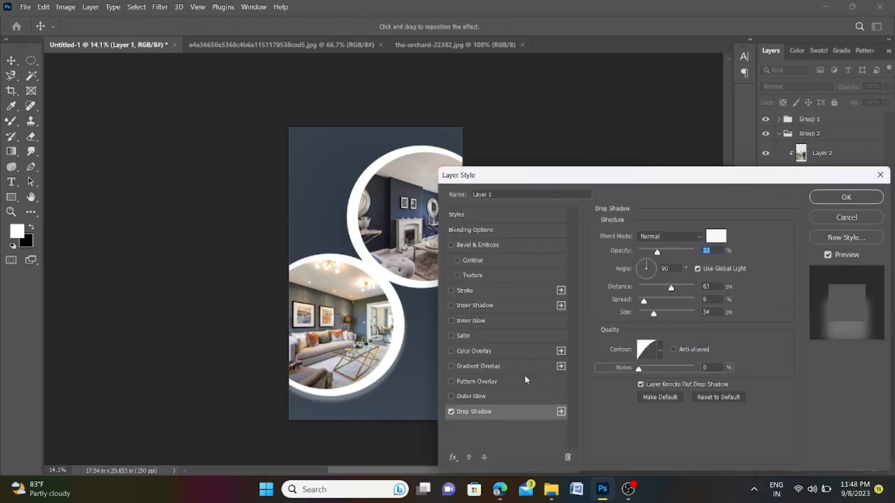
- Change the drop shadow's color to dark navy 000922
left_click(715, 238)
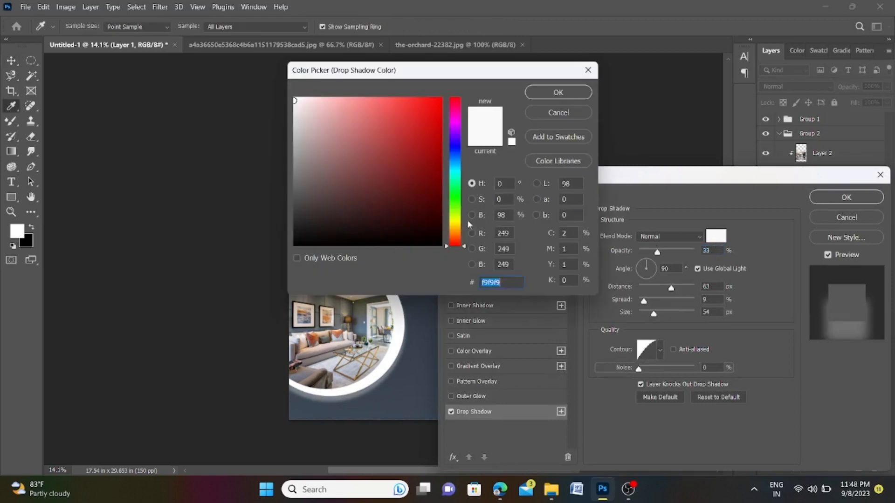
left_click(569, 117)
left_click(716, 236)
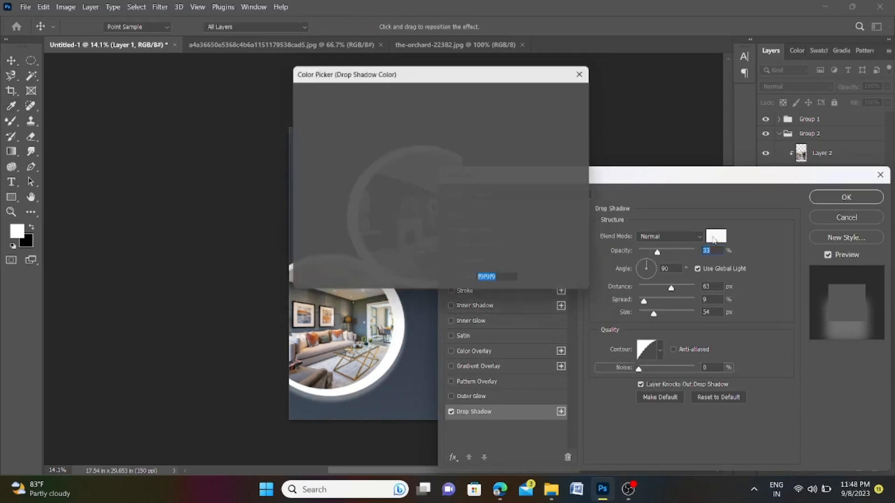
left_click(459, 154)
mouse_move(414, 214)
left_mouse_down()
mouse_move(430, 201)
mouse_move(427, 216)
left_mouse_up()
left_click(442, 225)
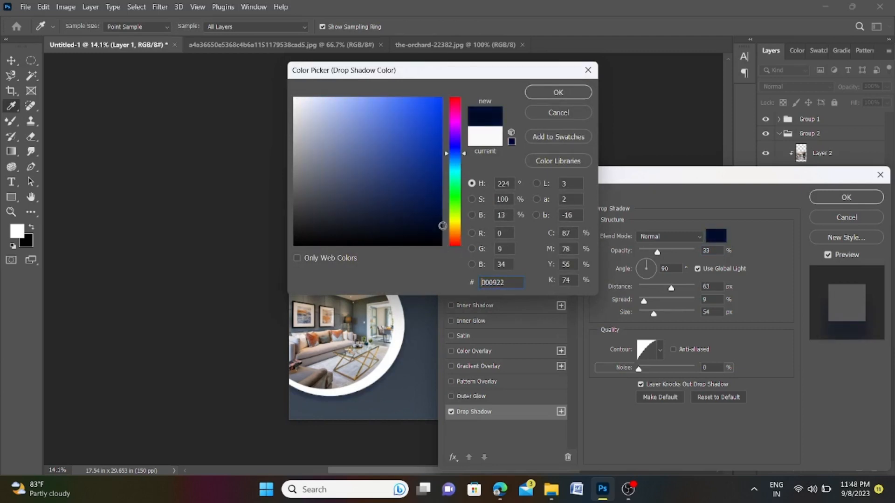
left_click(536, 93)
- Set the drop shadow to 92% opacity, 47 px distance, 7% spread and 152 px size, and apply it
left_click_drag(658, 253, 672, 253)
left_click_drag(673, 288, 676, 312)
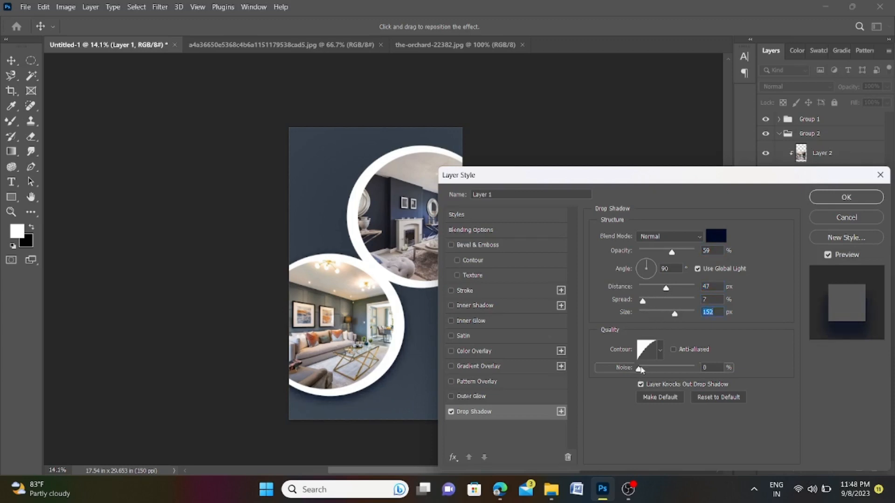
left_click_drag(673, 256, 691, 254)
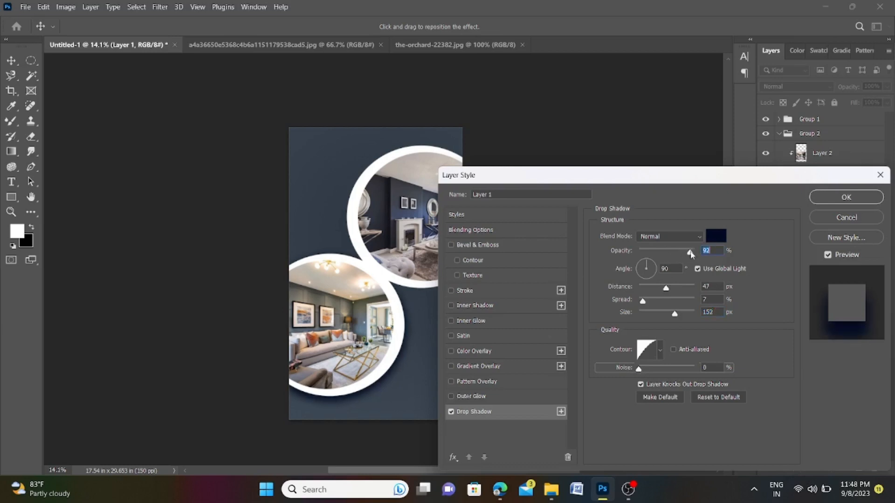
left_click(853, 199)
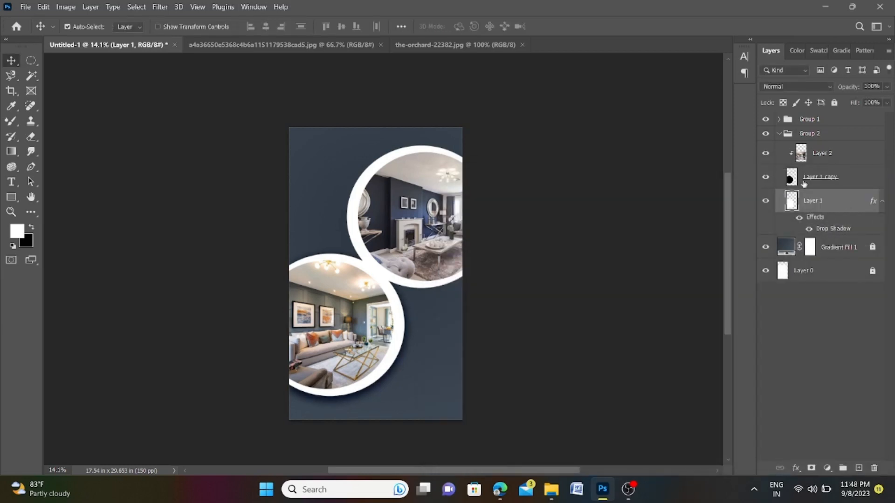
- Copy the lower white circle's drop shadow onto Layer 1 copy 2, the white circle in Group 1
left_click(779, 120)
left_click_drag(820, 303, 827, 205)
key("ctrl+z")
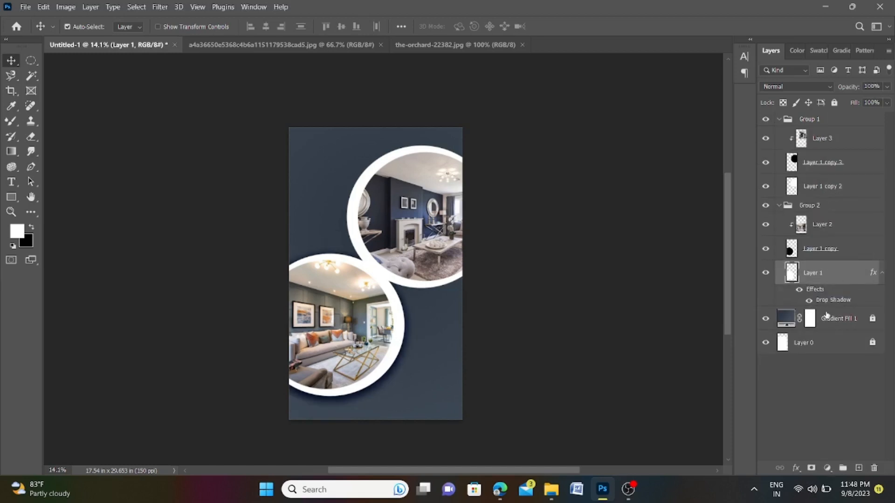
left_click_drag(825, 300, 821, 199)
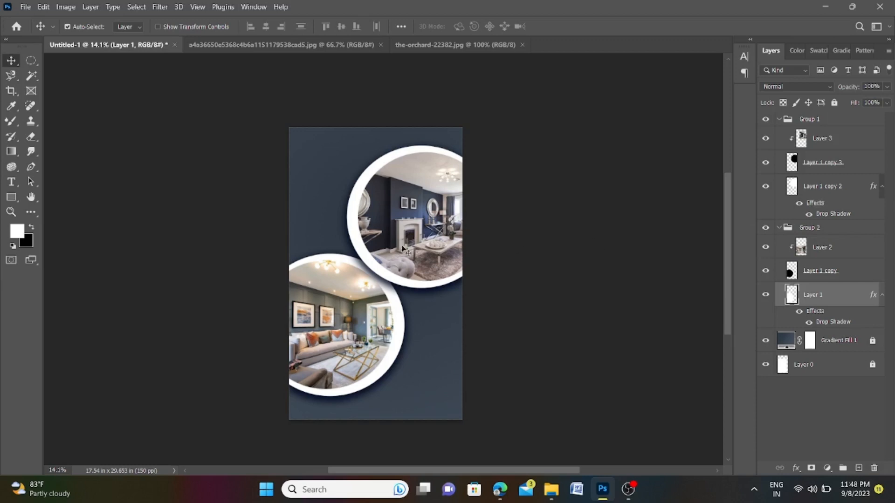
left_click(779, 120)
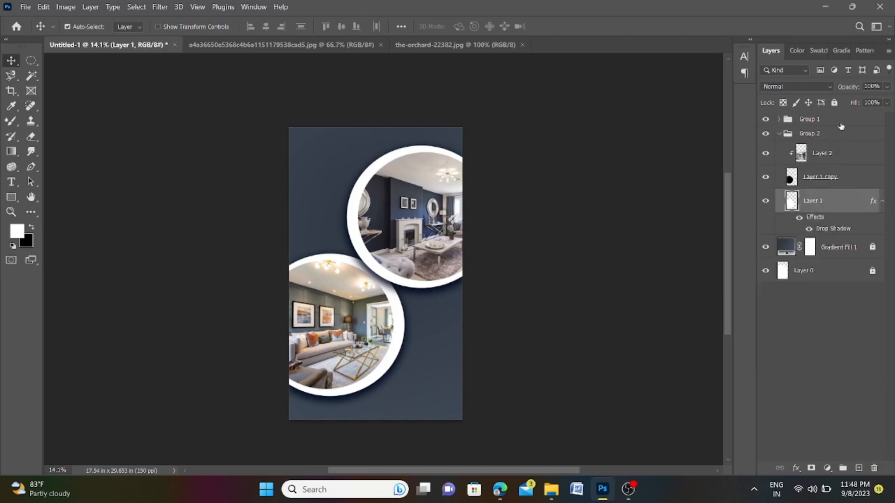
- Move Group 1 below Group 2 in the layer stack and lock both groups
left_click(778, 134)
left_click_drag(829, 122, 833, 145)
scroll(394, 352, "up", 1)
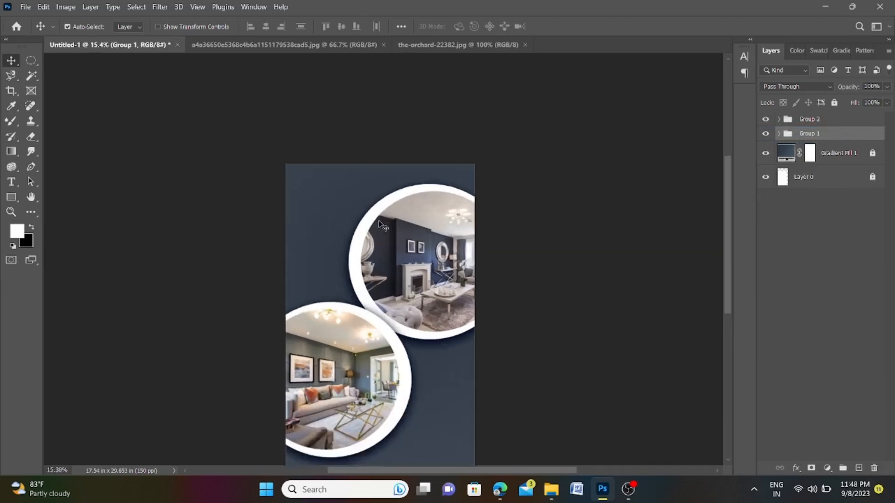
scroll(420, 382, "down", 1)
scroll(470, 363, "down", 1)
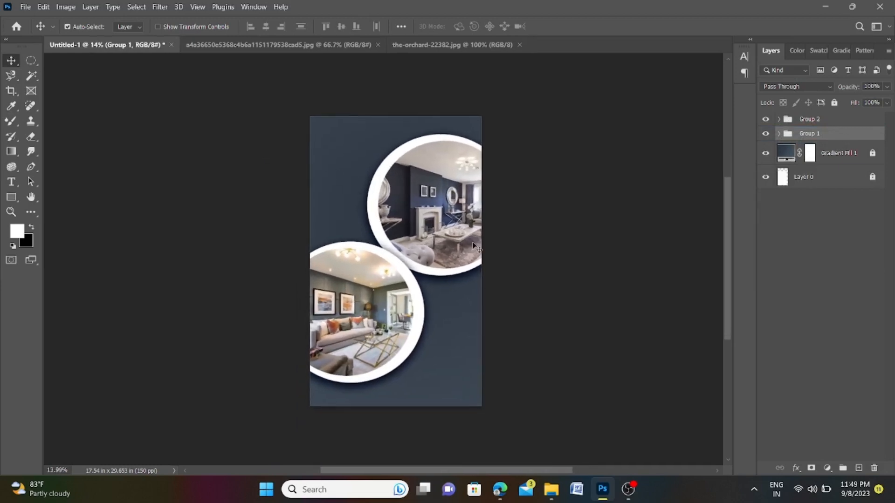
scroll(474, 246, "down", 1)
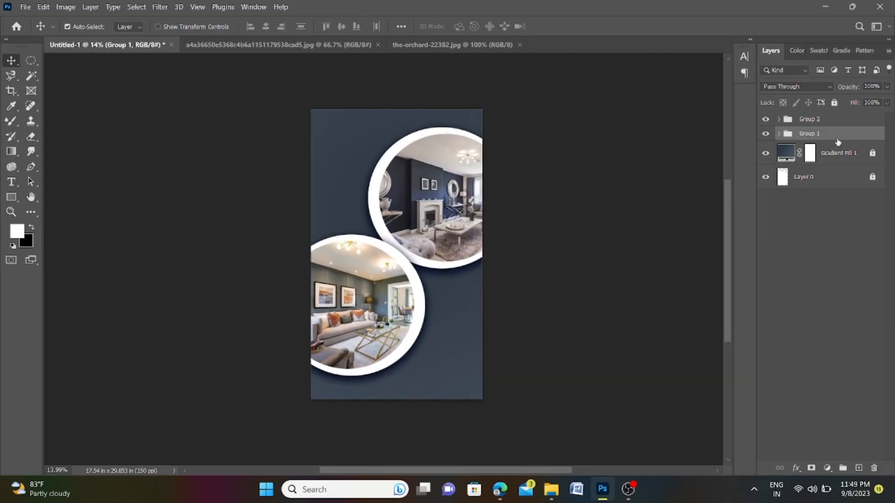
left_click(834, 120, "shift")
left_click(834, 103)
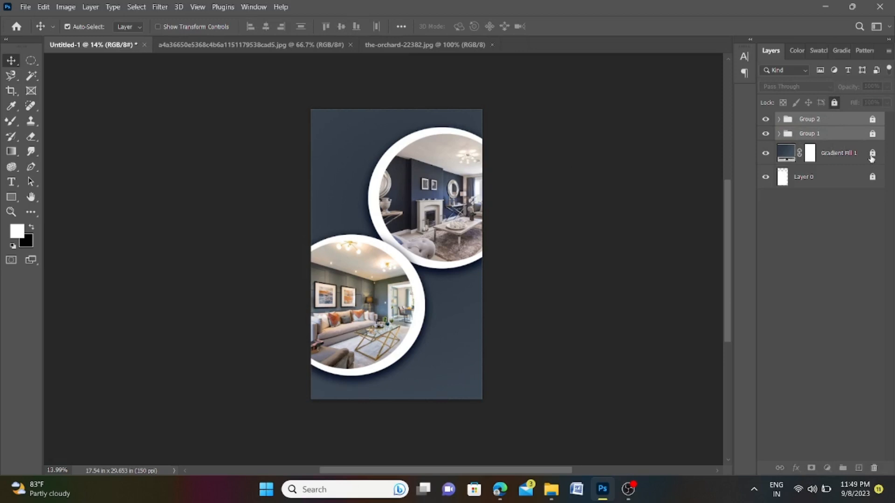
- Try rotating the radial gradient fill of the background to an angle of -92.18°
double_click(786, 152)
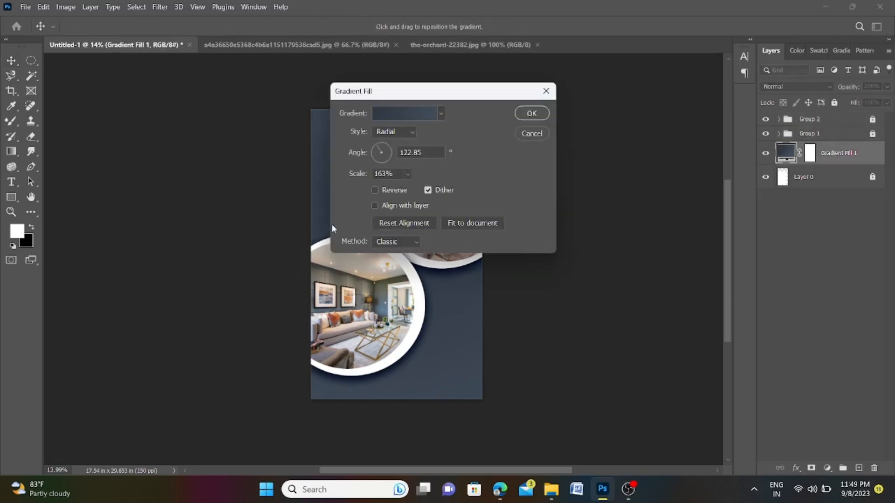
left_click(401, 113)
left_click_drag(416, 76, 652, 121)
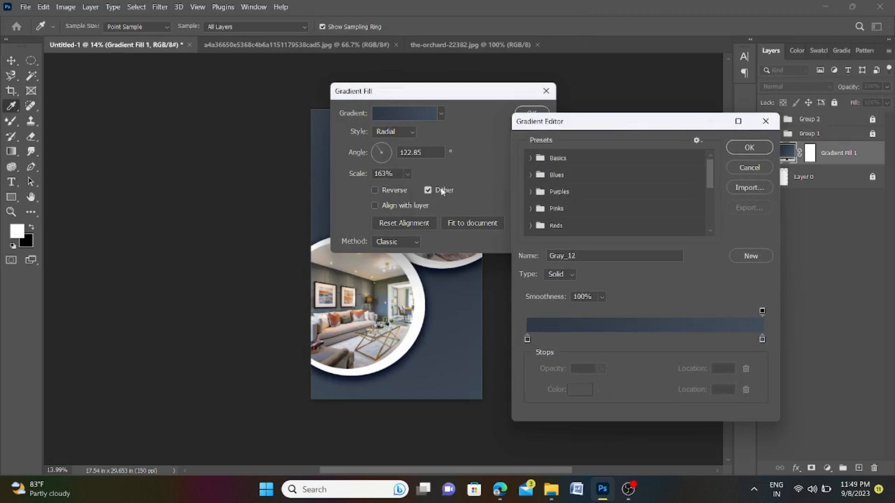
key("Return")
left_click_drag(369, 144, 381, 173)
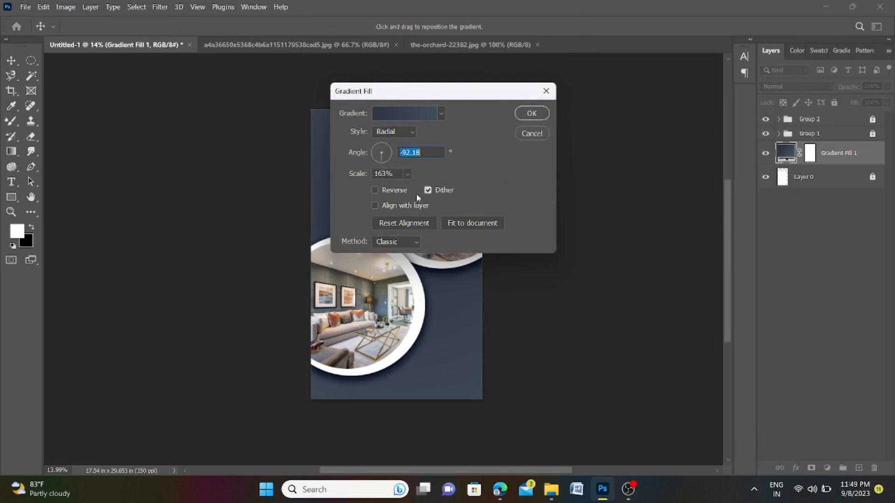
- Try the Blue_30 preset from the Blues gradients on the background gradient fill
left_click(410, 114)
left_click(530, 175)
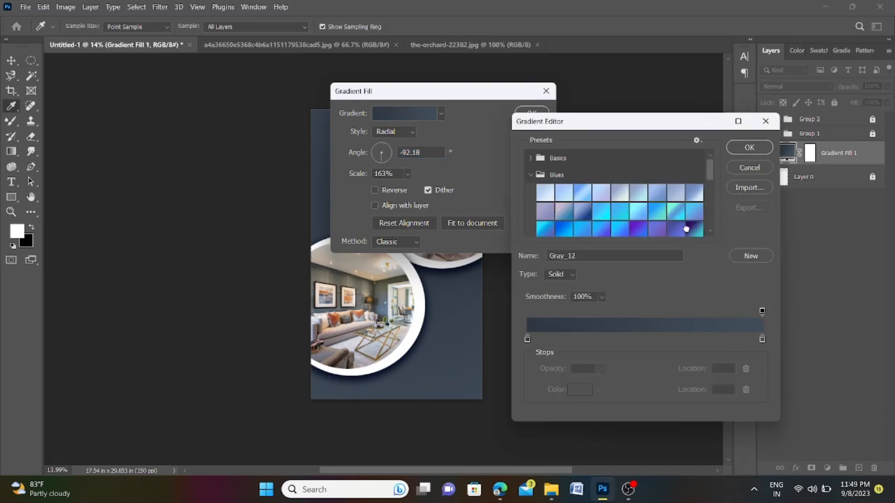
left_click(685, 228)
left_click(674, 229)
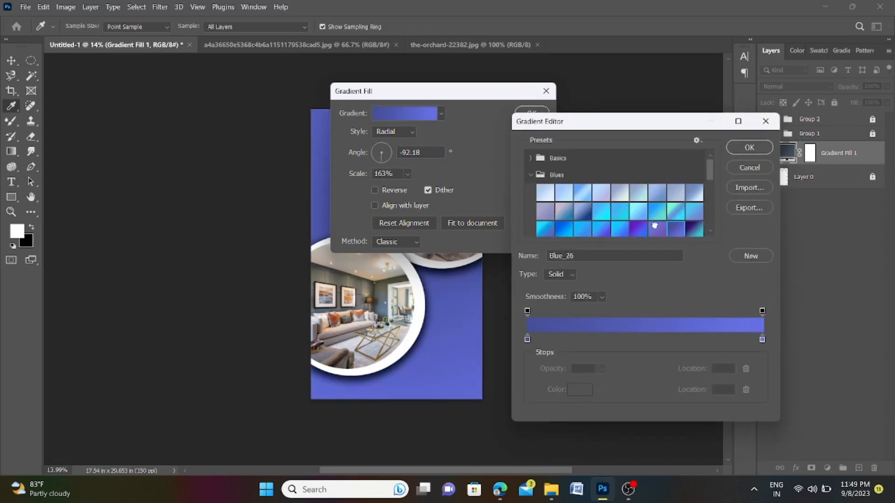
left_click(655, 227)
scroll(639, 226, "down", 2)
left_click(581, 204)
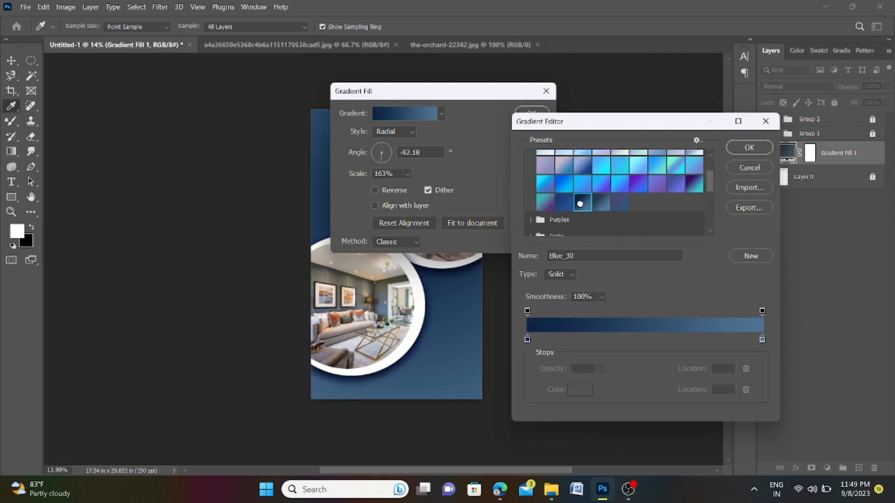
left_click(749, 147)
left_click(530, 114)
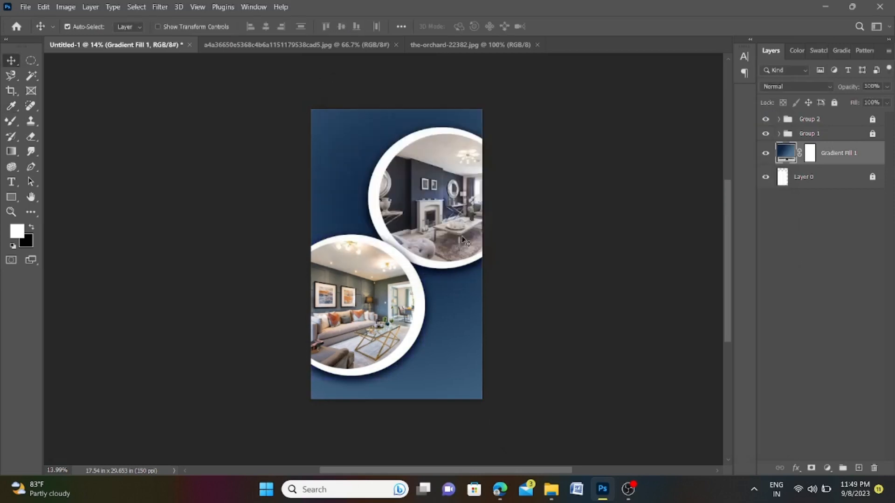
- Undo the background gradient change and lock the Gradient Fill 1 layer again
key("ctrl+z")
scroll(468, 315, "up", 1)
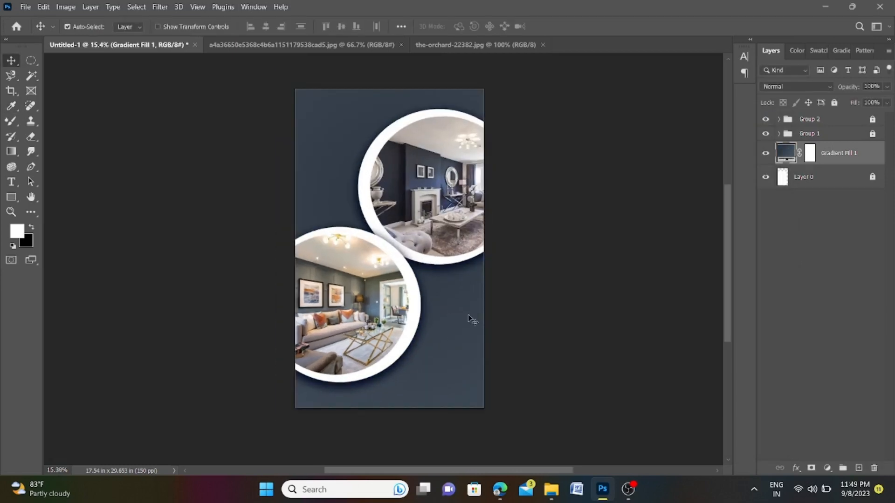
left_click(847, 124)
left_click(843, 161)
left_click(834, 103)
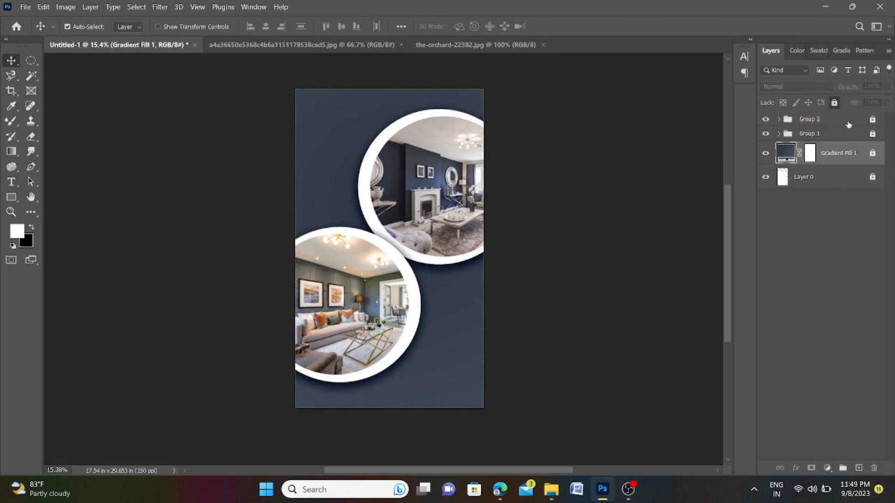
- Add a new layer above Group 2 and set the Type tool's text color to golden yellow ffcc00
left_click(834, 121)
left_click(859, 468)
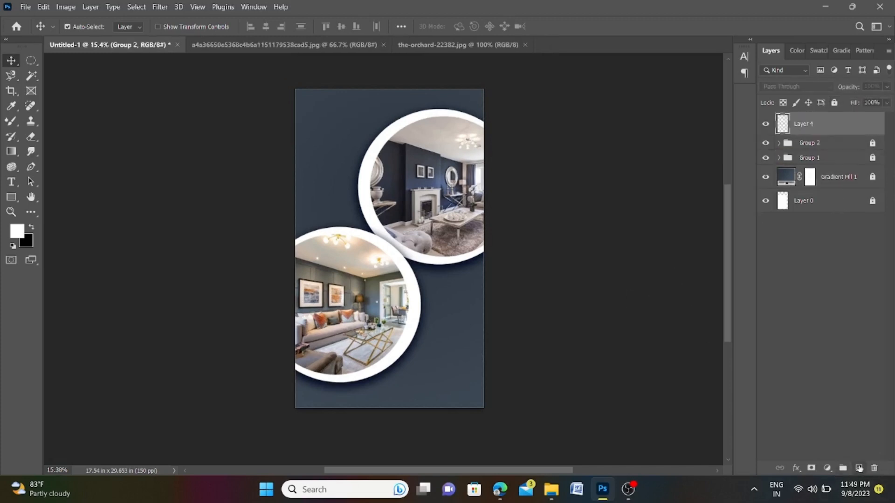
left_click(11, 182)
left_click(466, 26)
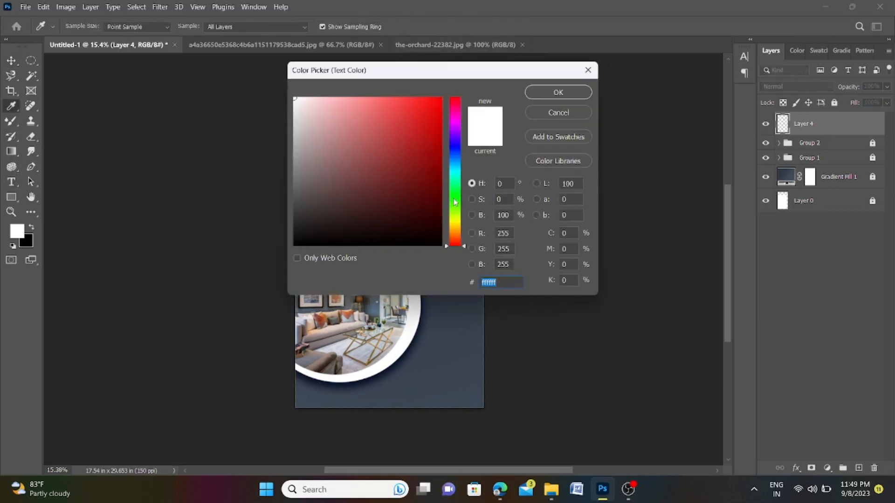
left_click(455, 221)
left_click(441, 99)
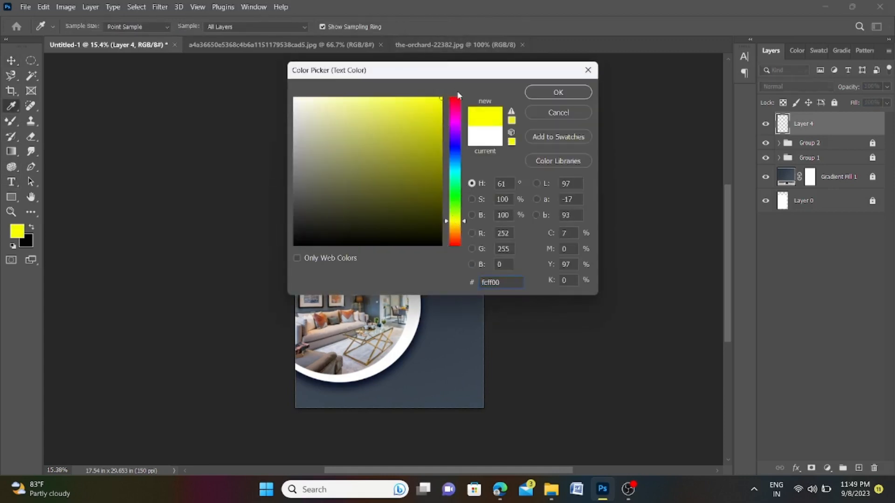
left_click_drag(459, 222, 462, 229)
left_click(540, 93)
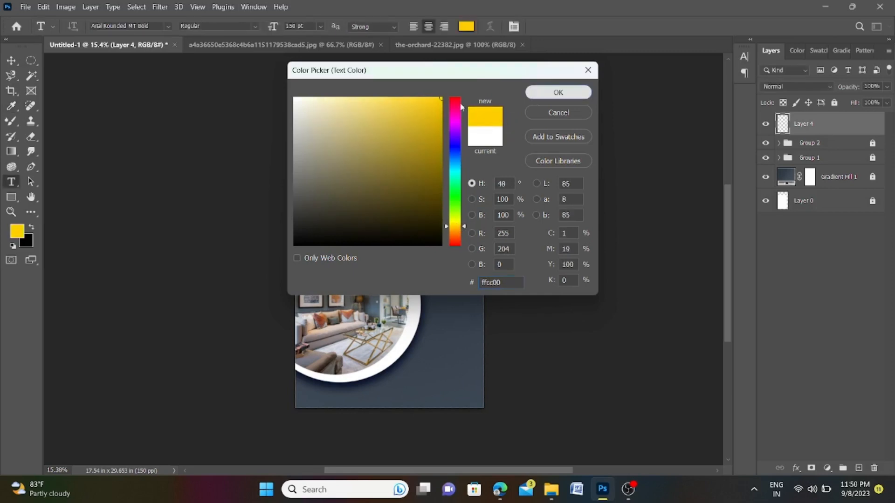
- Set the Type tool's font size to 72 pt for text in the poster's upper-left area
left_click(320, 27)
left_click(310, 177)
scroll(312, 133, "up", 2)
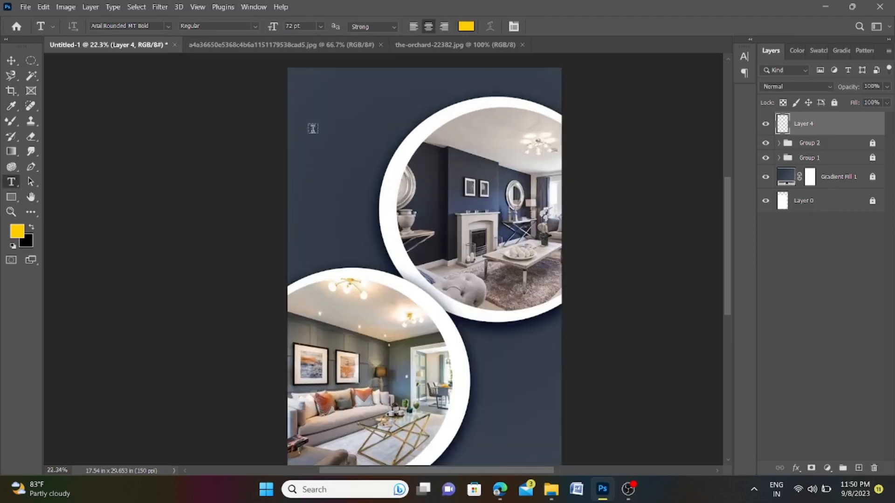
- Enter the two-line heading INTERIOR DESIGN in the poster's upper-left area, with DESIGN on the second line
left_click(314, 135)
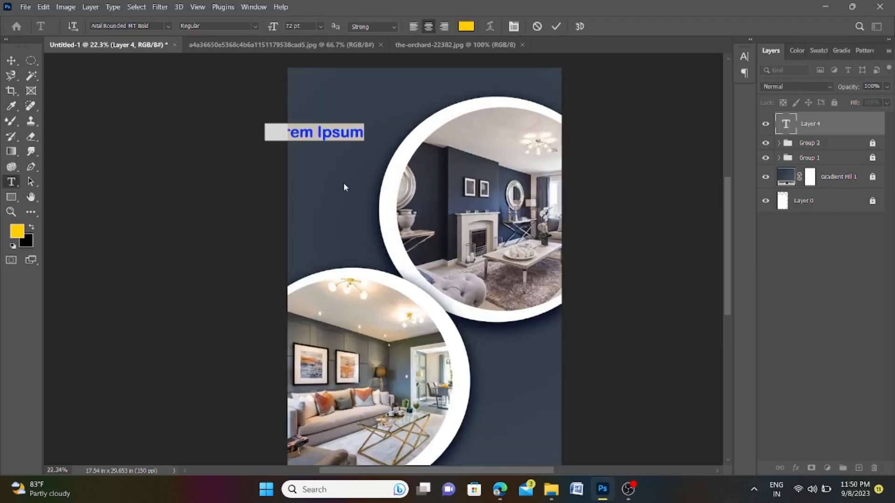
key("BackSpace")
key("Caps_Lock")
type("IN")
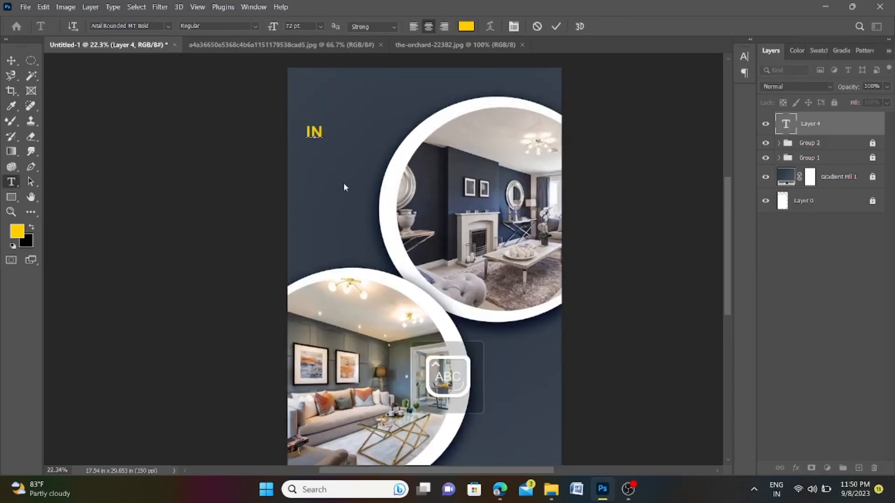
type("TERIOR")
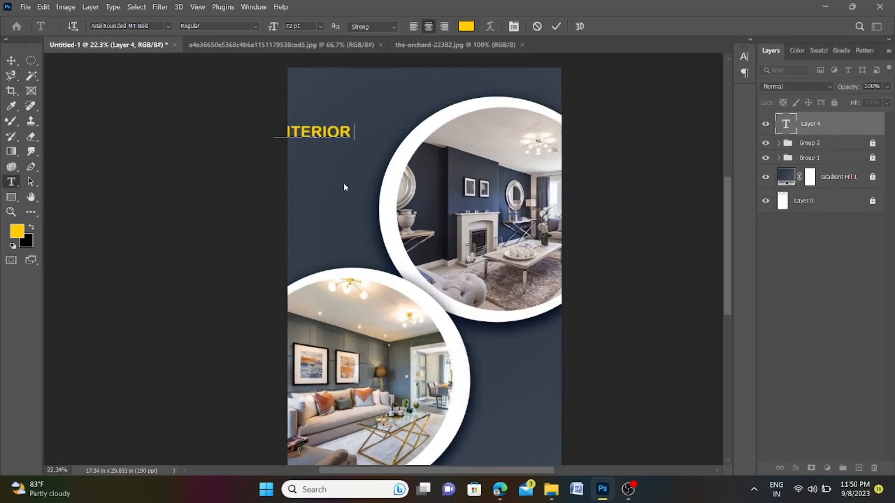
key("Return")
type("DESIGN")
- Show the rulers and move the INTERIOR DESIGN heading right so it lies fully inside the poster
left_click(11, 61)
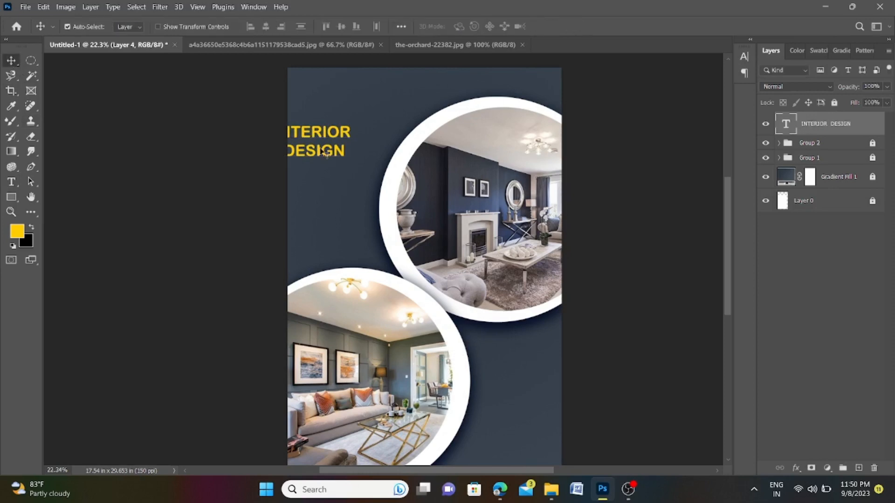
key("ctrl+r")
left_click_drag(275, 149, 300, 148)
- Try the Imprint MT Shadow font on the whole INTERIOR DESIGN heading
left_click(11, 182)
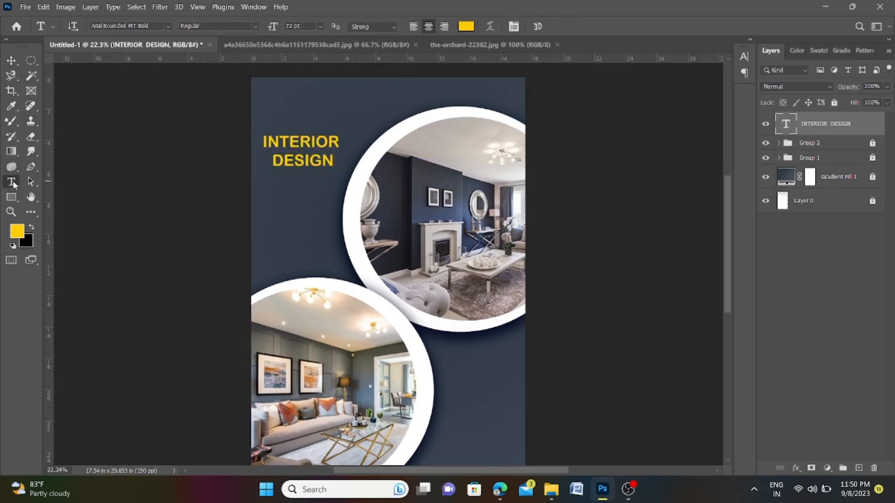
left_click(333, 159)
key("ctrl+a")
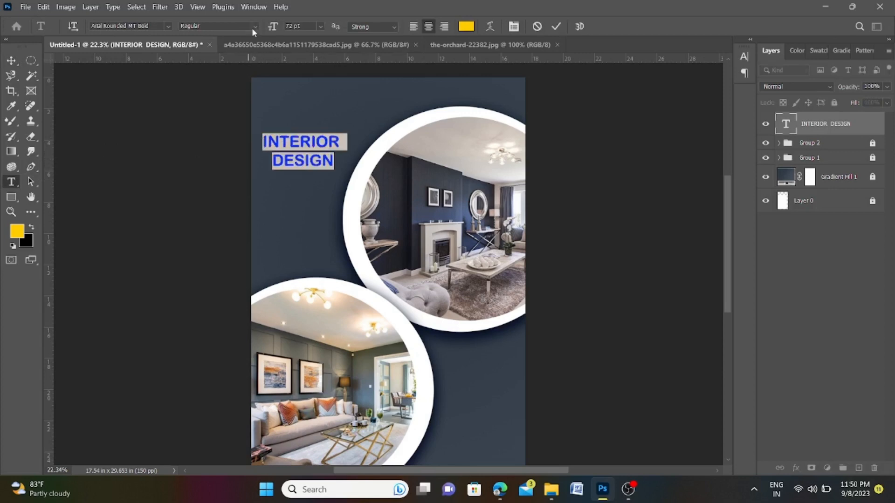
left_click(167, 27)
key("Down")
key("Down")
key("Down")
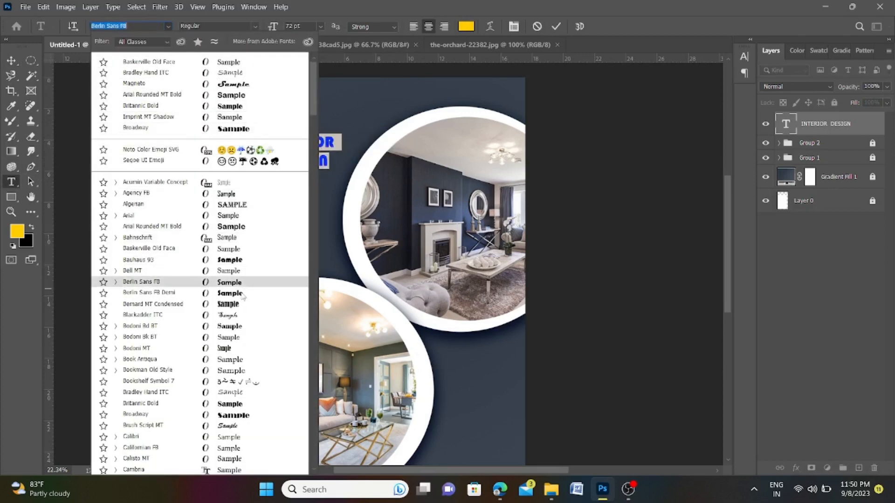
left_click(243, 120)
left_click(12, 60)
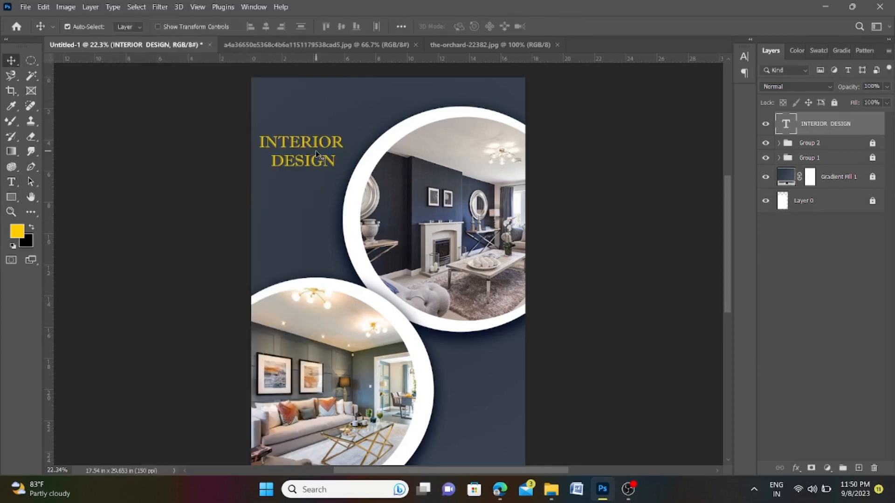
- Preview the installed fonts on the INTERIOR DESIGN heading and apply Copperplate Gothic Bold
scroll(397, 103, "down", 2)
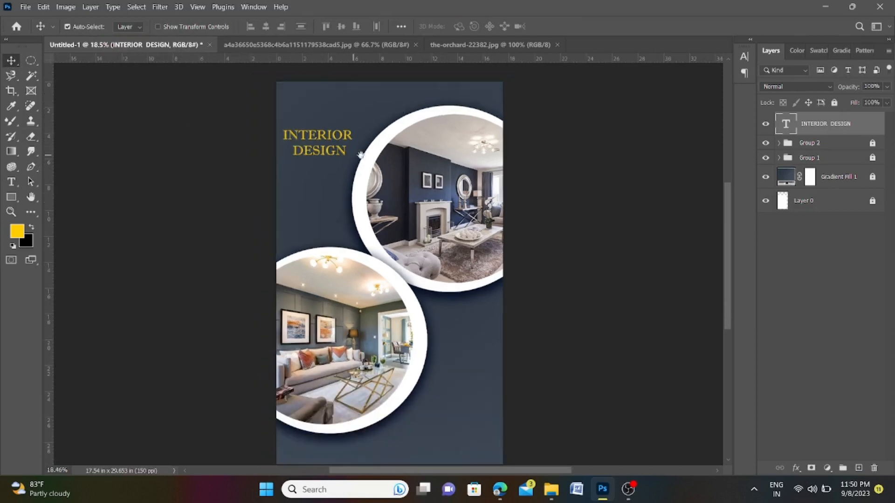
left_click_drag(359, 151, 429, 135)
left_click(12, 182)
left_click(168, 25)
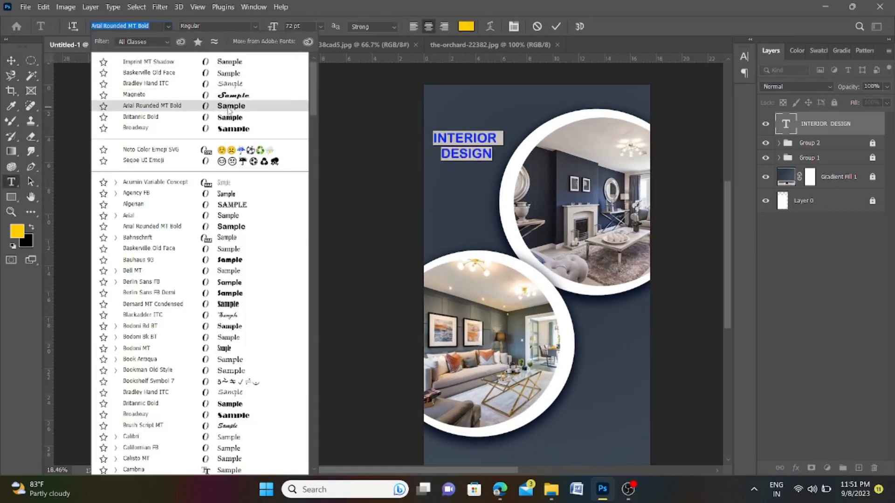
key("Down")
key("Down")
key("Down")
key("Down")
key("Down")
key("Down")
key("Down")
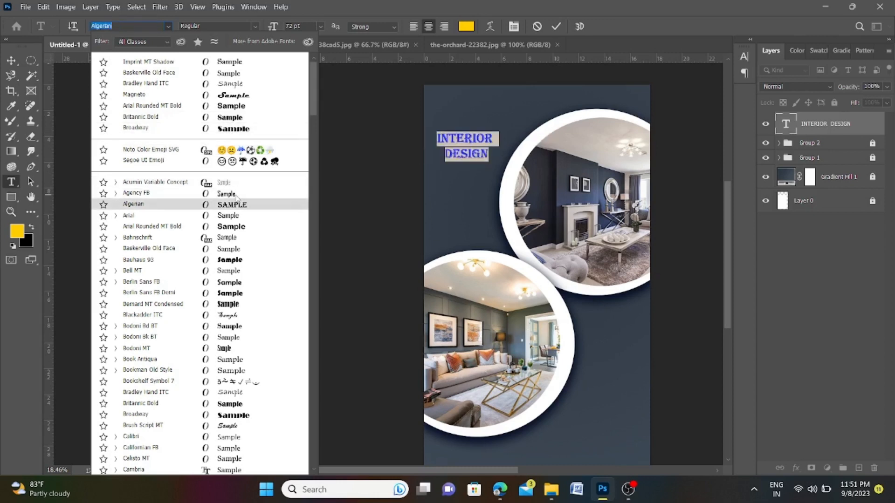
key("Down")
key("Down")
key("Down")
key("Down")
key("Down")
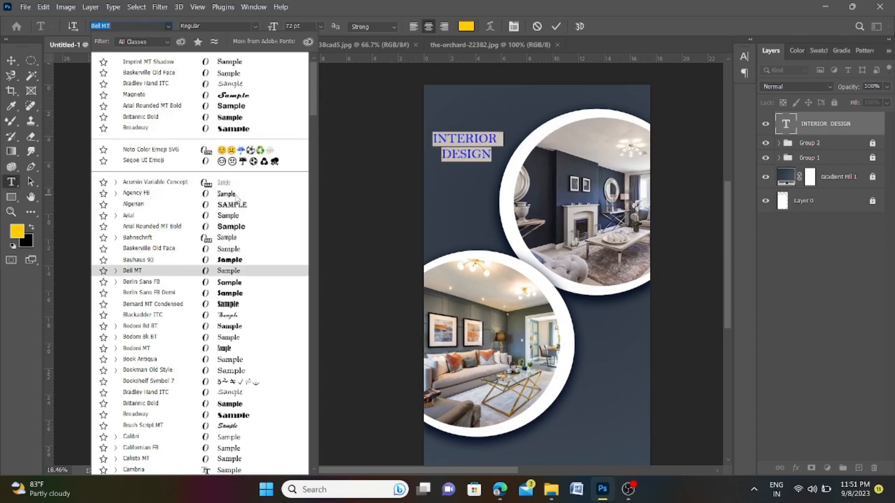
key("Down")
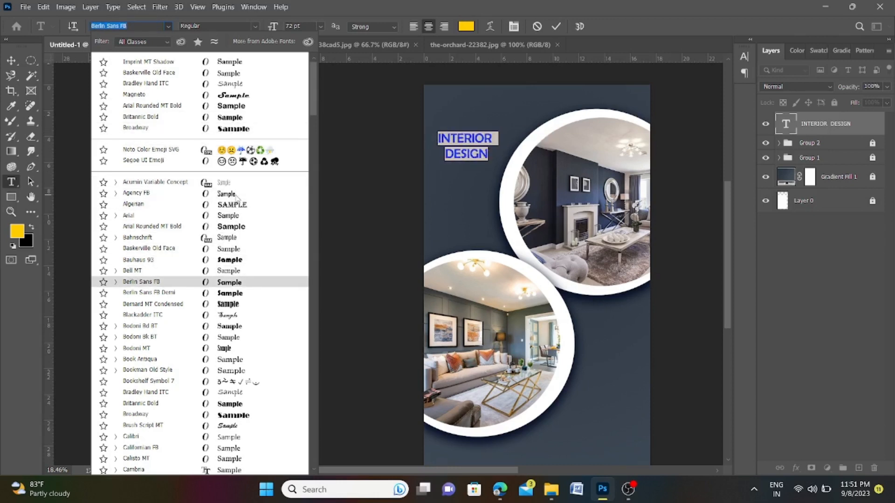
key("Down")
key("Down")
key("Down")
key("Down")
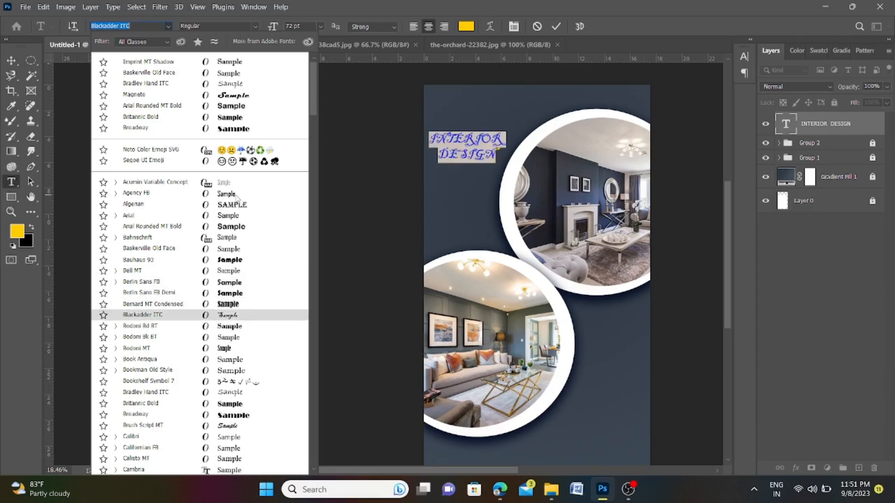
key("Down")
key("Down")
key("Down")
key("Down")
key("Down")
key("Down")
key("Down")
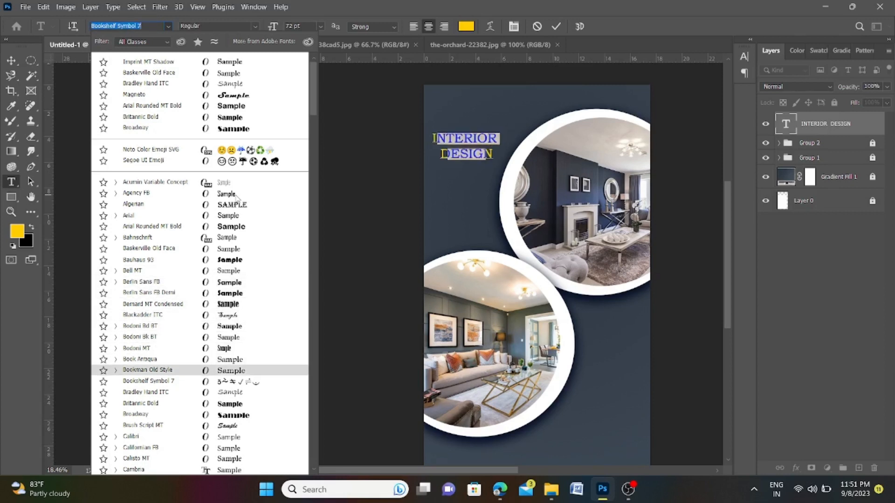
key("Down")
key("Down")
key("Down")
key("Down")
key("Down")
key("Down")
key("Down")
key("Down")
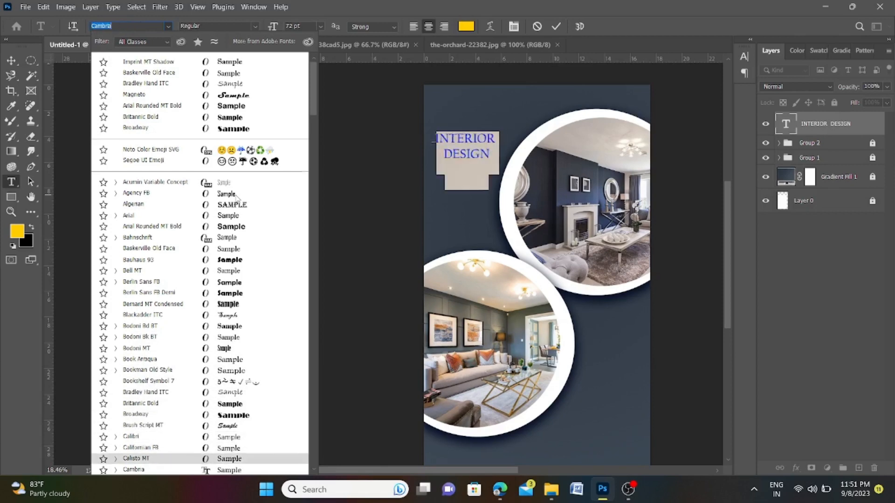
key("Down")
key("Down")
key("Down")
key("Down")
key("Down")
key("Down")
key("Down")
key("Down")
key("Down")
key("Down")
key("Down")
key("Down")
key("Down")
key("Down")
key("Down")
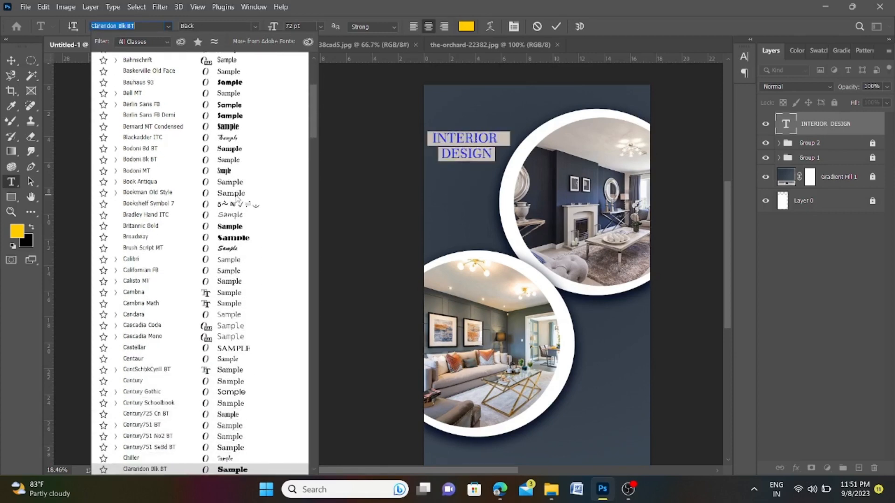
key("Down")
key("Down")
key("Down")
key("Down")
key("Down")
key("Down")
key("Down")
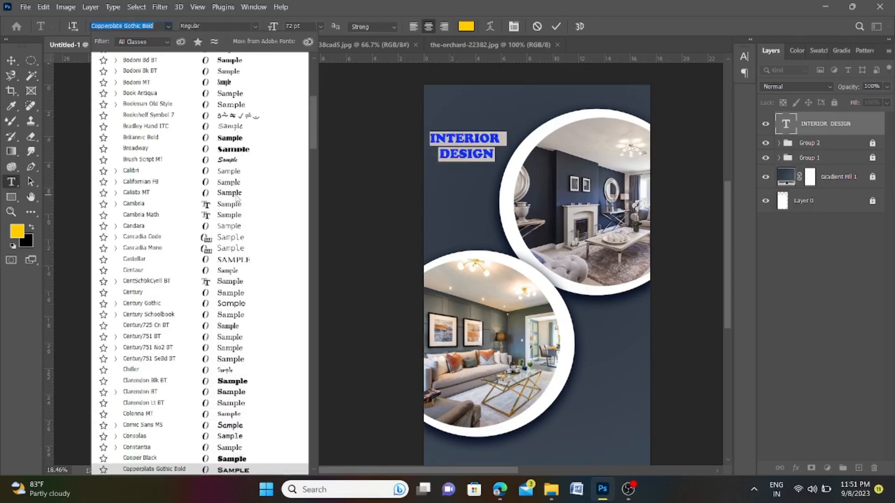
key("Return")
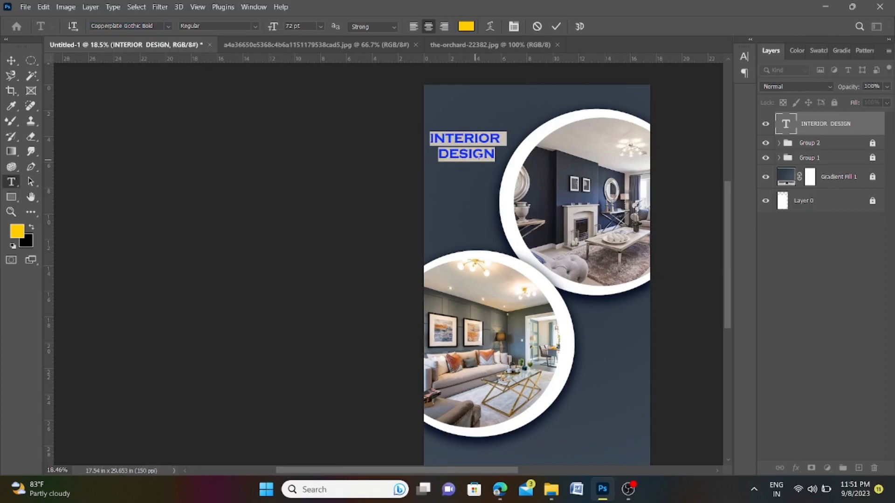
left_click(837, 126)
- Change the text color of the whole INTERIOR DESIGN heading to yellow ffd800
scroll(470, 133, "up", 4)
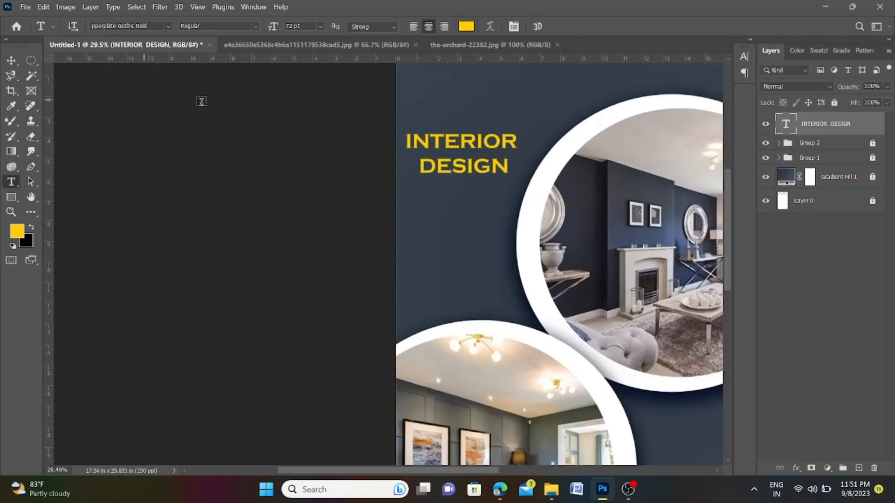
scroll(463, 175, "down", 2)
scroll(468, 194, "up", 1)
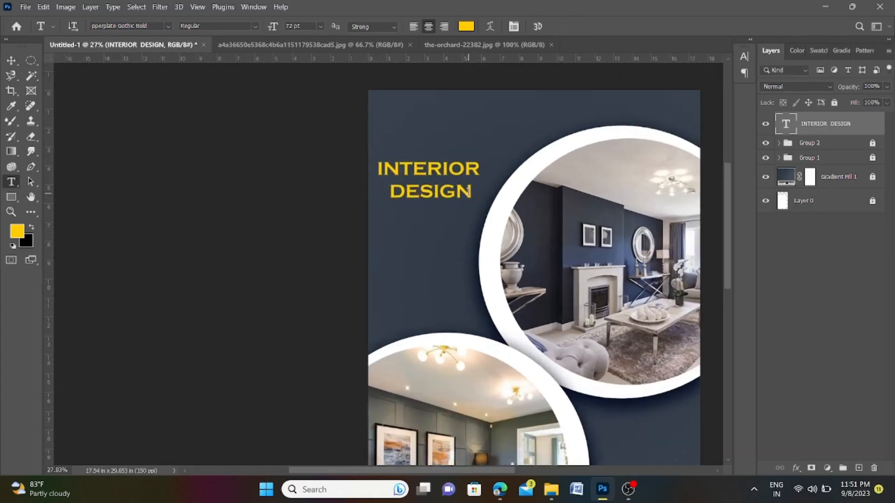
left_click_drag(470, 192, 369, 158)
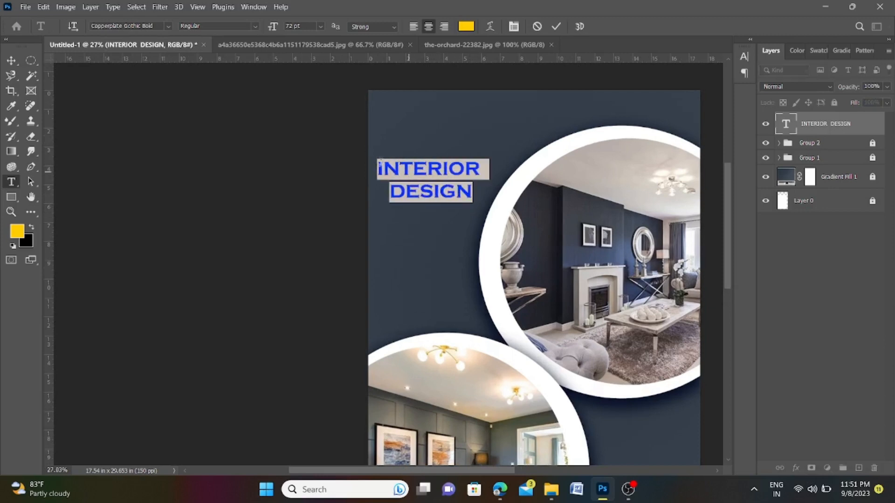
left_click(463, 28)
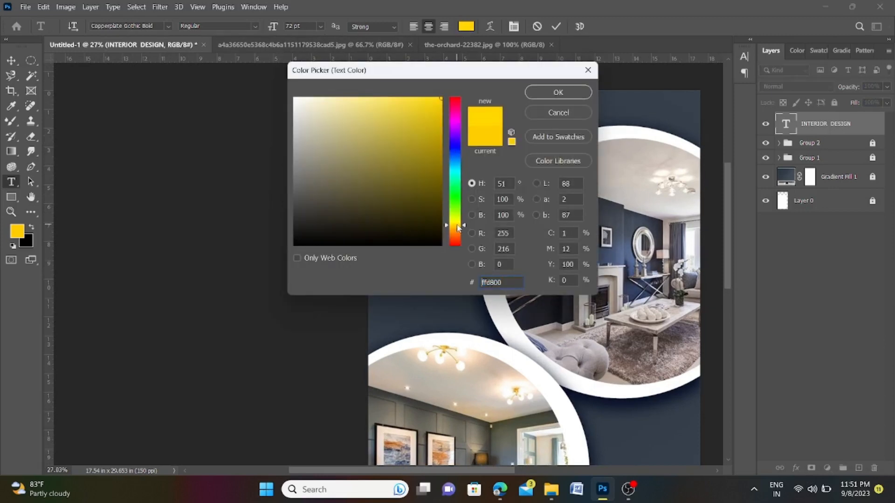
left_click(558, 93)
left_click(11, 60)
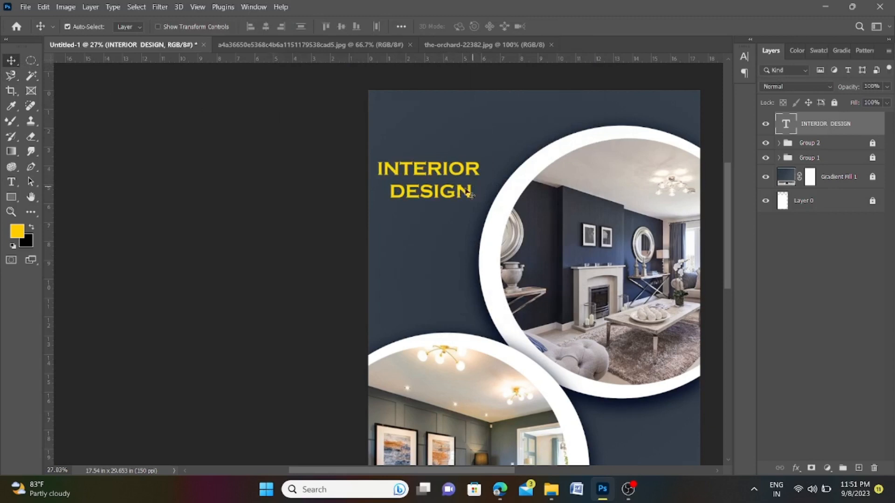
left_click(796, 468)
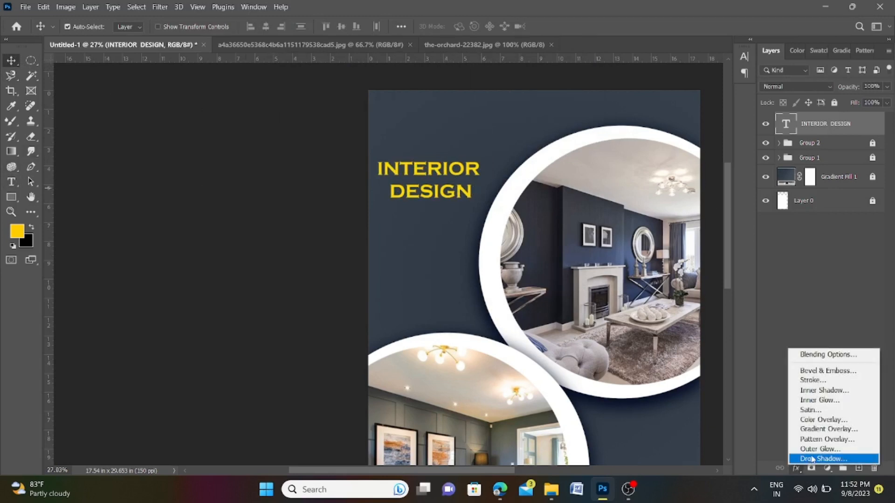
left_click(812, 459)
left_click_drag(626, 173, 695, 155)
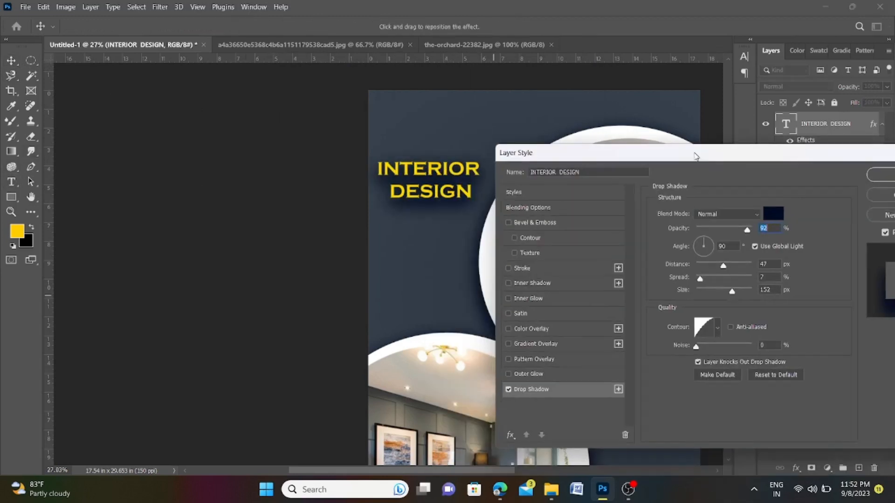
left_click_drag(732, 293, 695, 291)
mouse_move(723, 266)
left_mouse_down()
mouse_move(709, 266)
mouse_move(720, 279)
mouse_move(710, 278)
left_mouse_up()
left_click(710, 274)
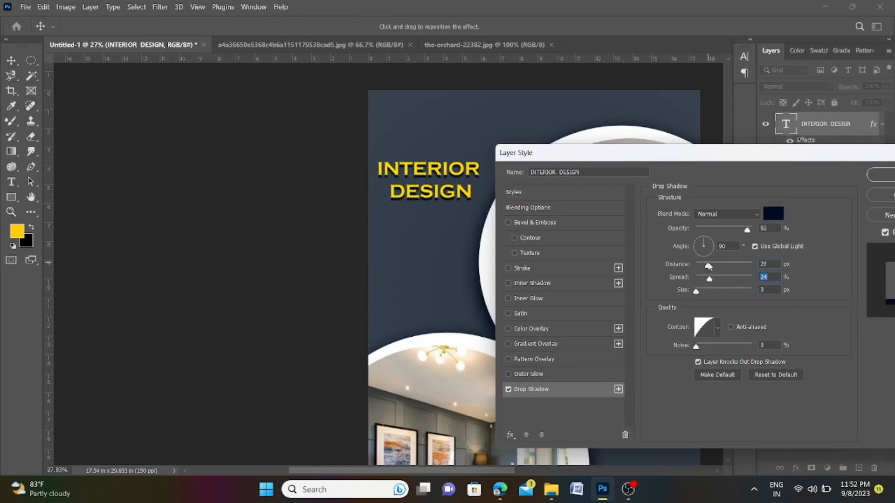
left_click(708, 264)
left_click_drag(704, 239, 711, 265)
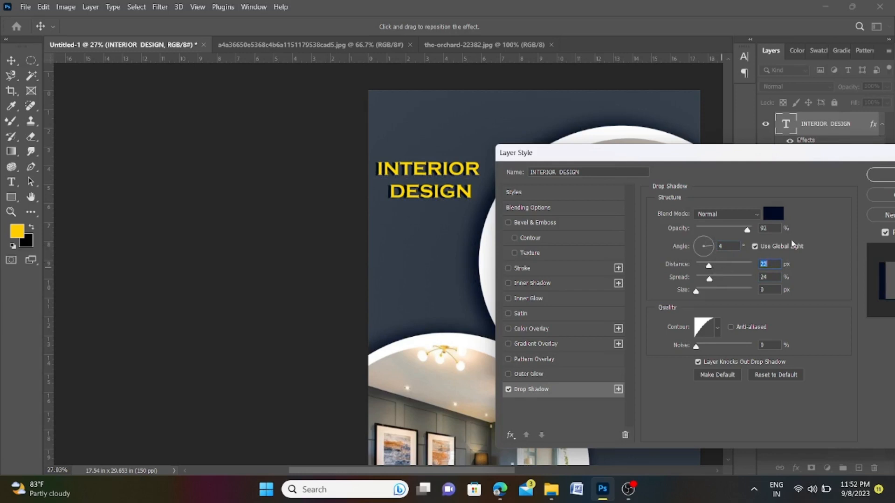
left_click(888, 197)
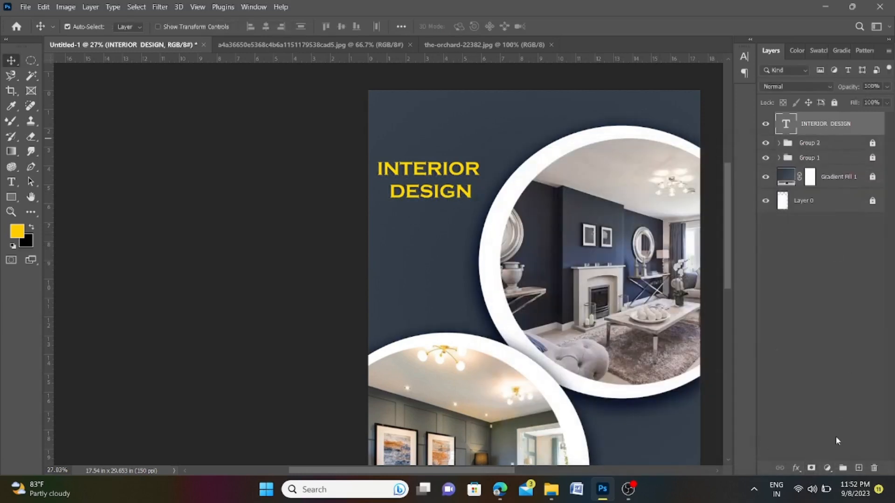
- Add a drop shadow to the INTERIOR DESIGN heading with a distance of 21 px and a size of 3 px
left_click(797, 467)
left_click(809, 457)
left_click_drag(674, 291, 651, 266)
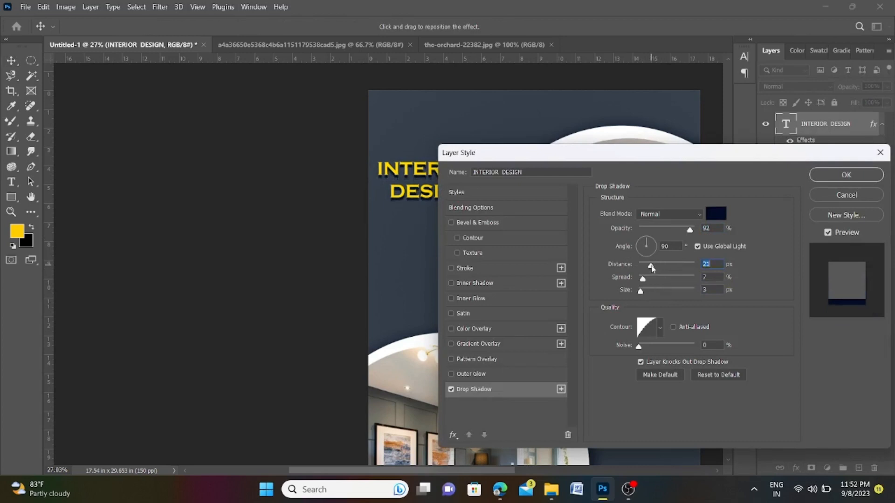
left_click(832, 179)
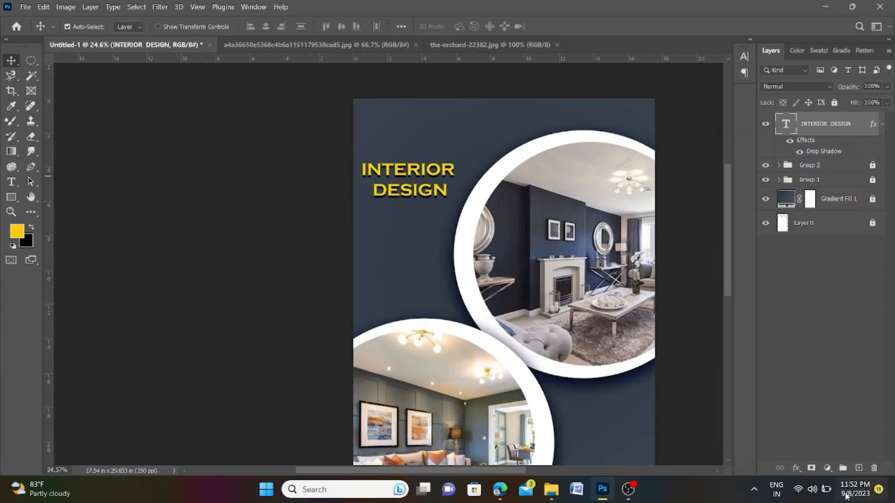
left_click(859, 468)
key("t")
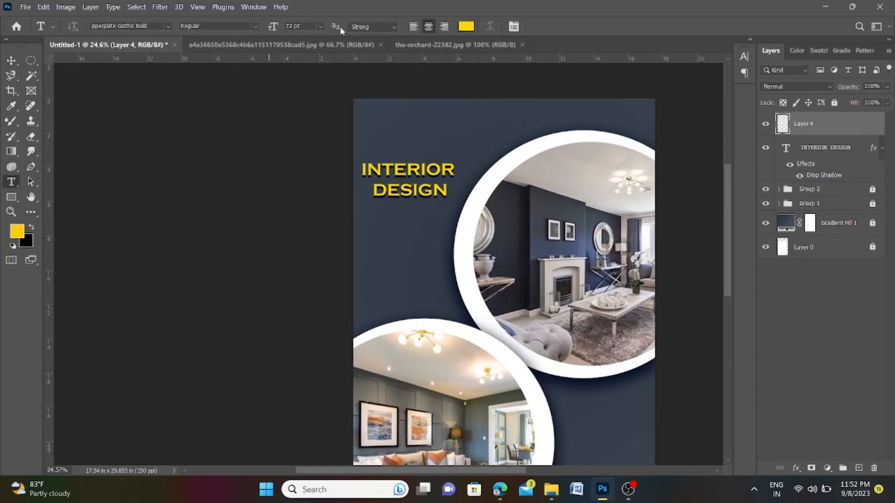
left_click(317, 27)
left_click(301, 168)
left_click(376, 222)
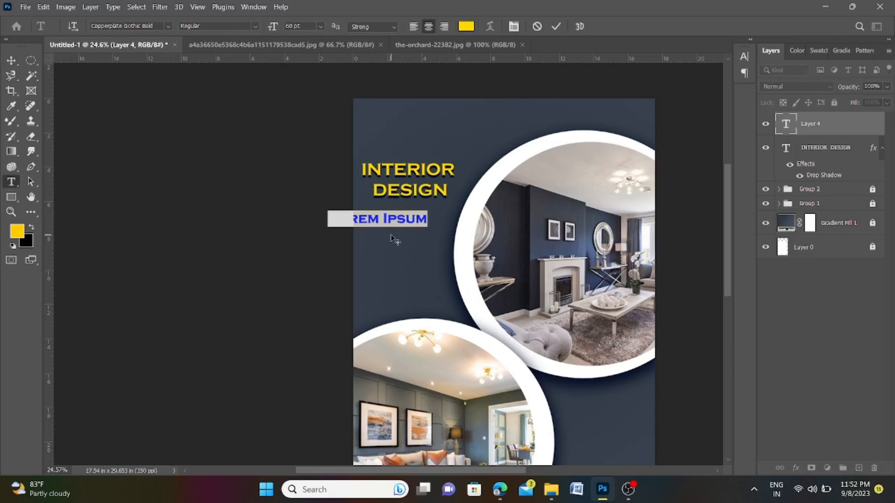
left_click(819, 126)
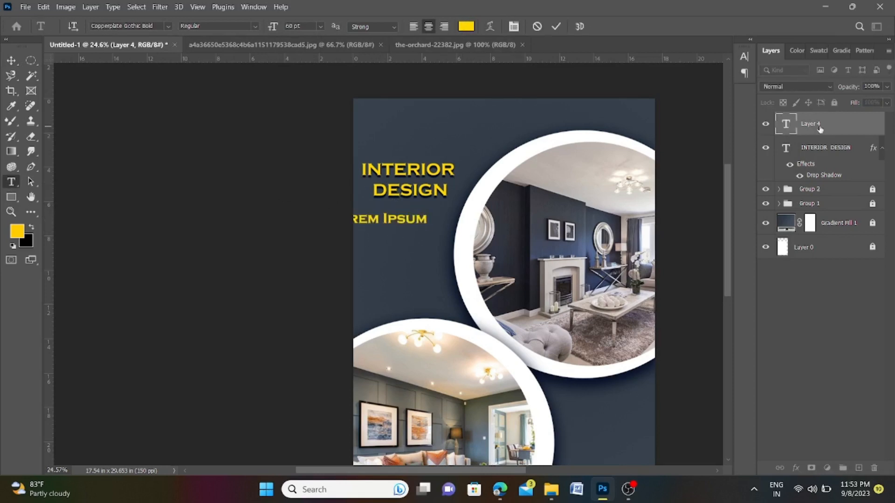
key("Escape")
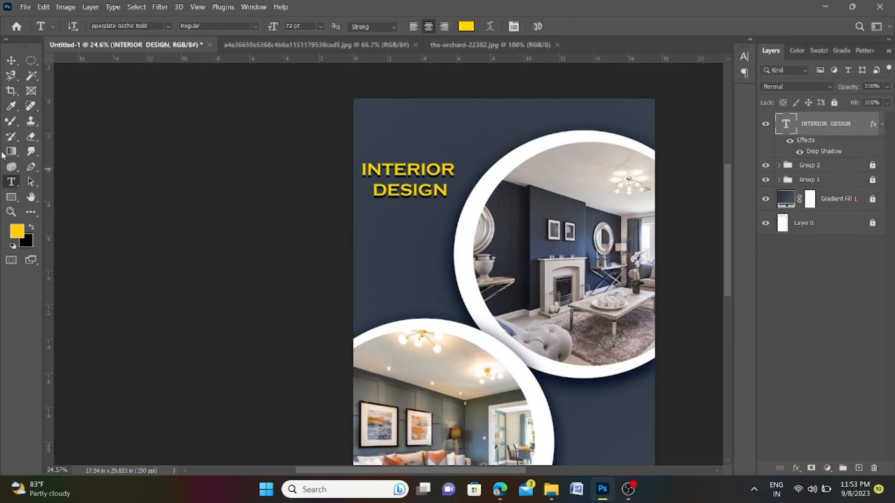
- Try a white fcfcfc text color and the Baskerville Old Face font on the INTERIOR DESIGN heading
left_click(465, 26)
left_click(294, 98)
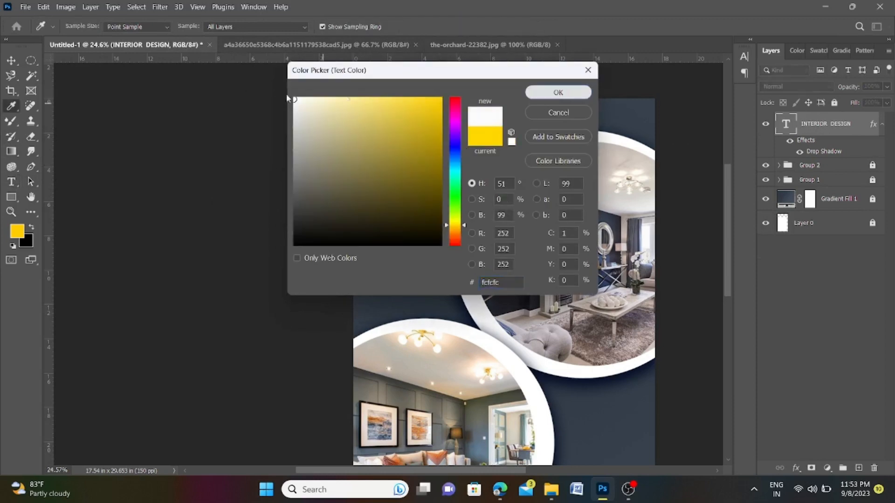
left_click(559, 92)
left_click(168, 26)
scroll(233, 160, "up", 8)
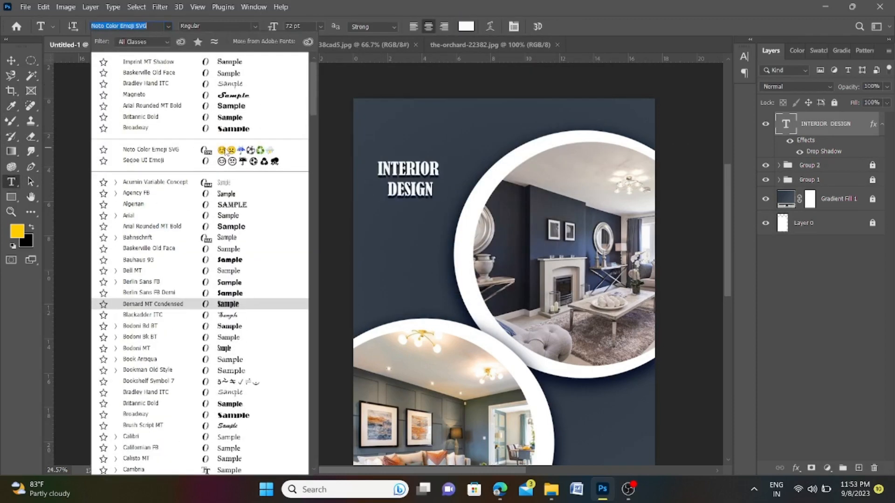
left_click(239, 74)
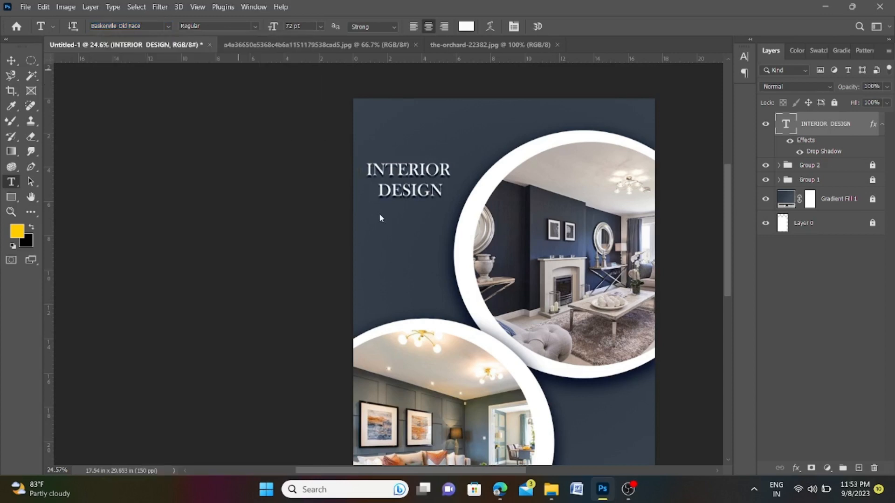
- Try to start a new text line reading We directly below the INTERIOR DESIGN heading
left_click(375, 217)
key("BackSpace")
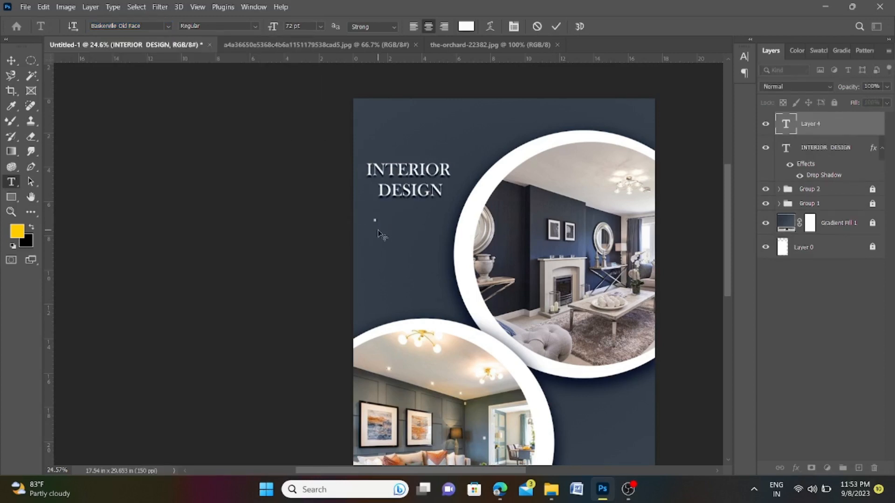
type("W")
key("Caps_Lock")
type("e")
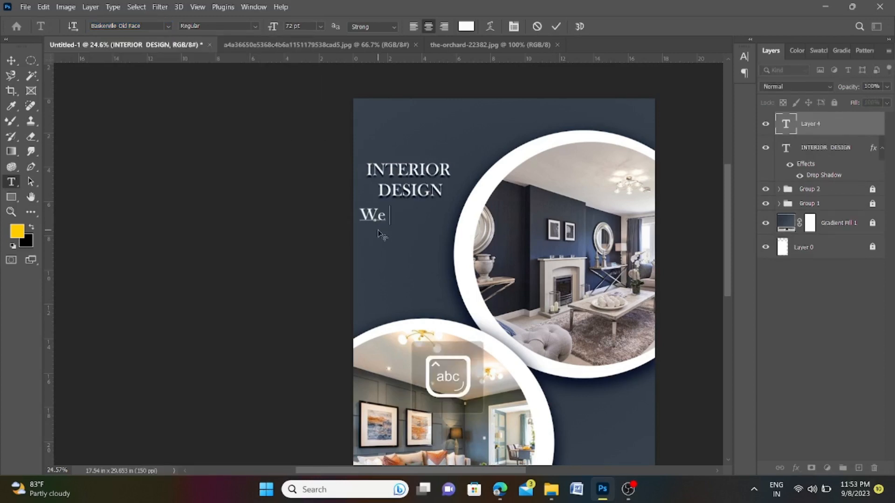
- Undo the typed text and the heading's font and color changes, and delete the leftover Lorem Ipsum text layer
key("ctrl+z")
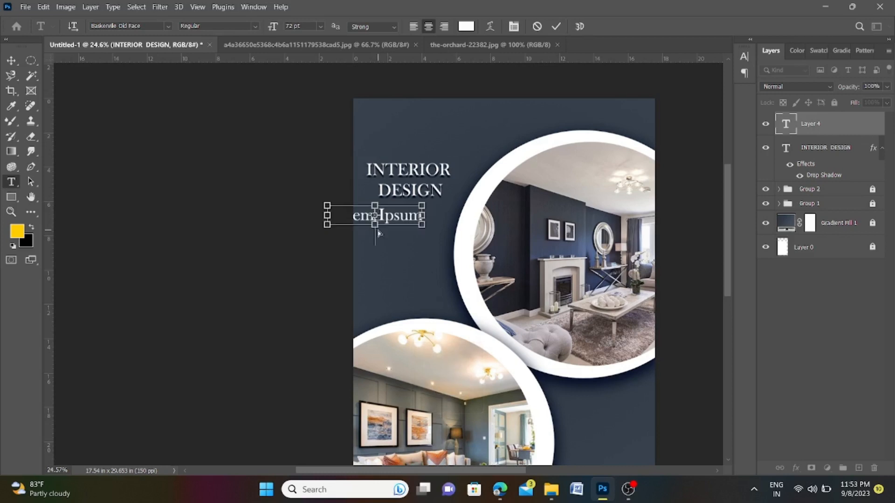
key("ctrl+a")
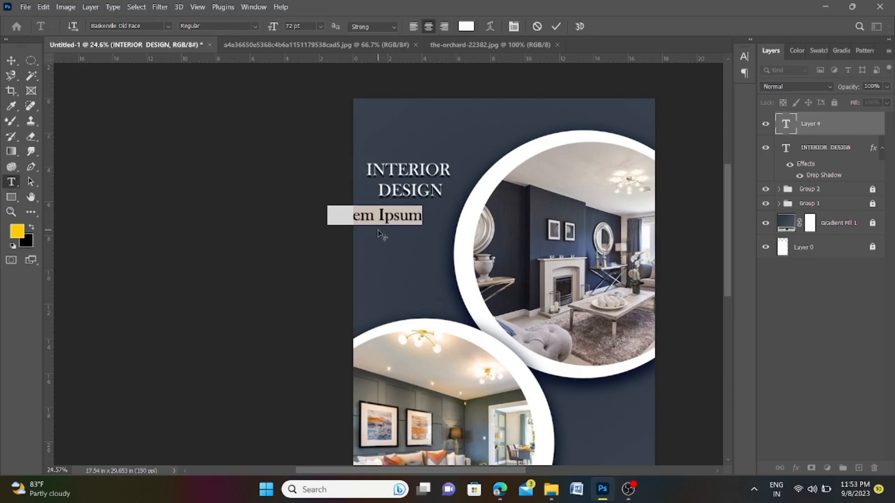
key("ctrl+Return")
key("v")
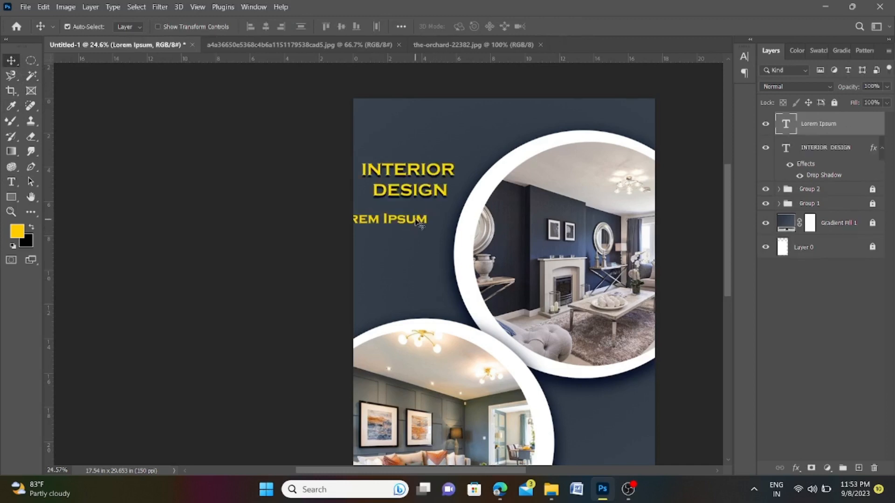
left_click_drag(418, 222, 462, 234)
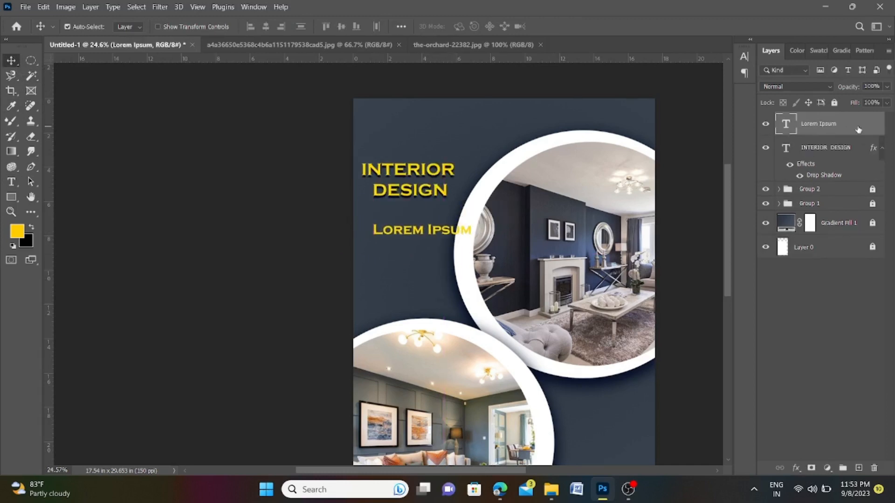
key("Delete")
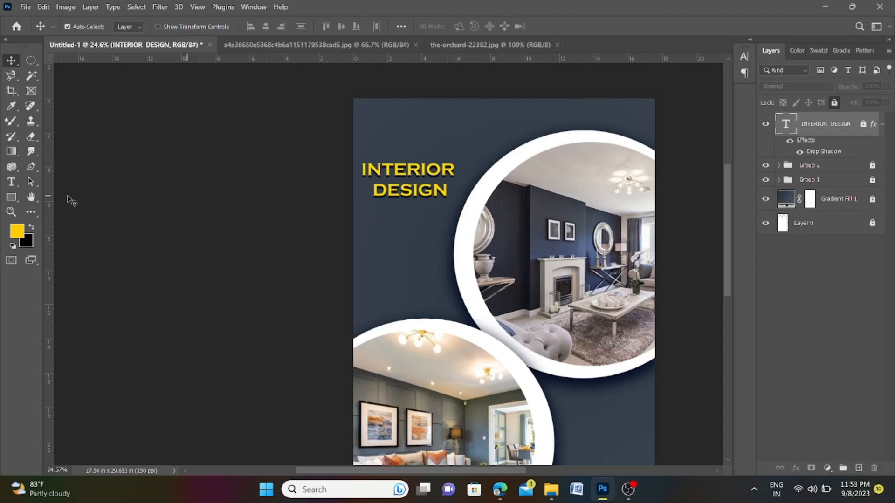
- Add a new layer above the INTERIOR DESIGN heading and set the text size to 48 pt
key("t")
left_click(320, 26)
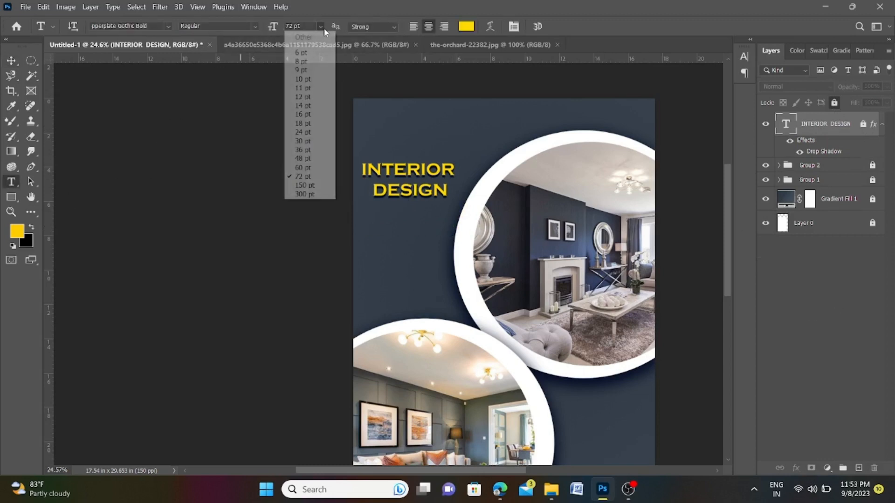
left_click(303, 159)
key("Return")
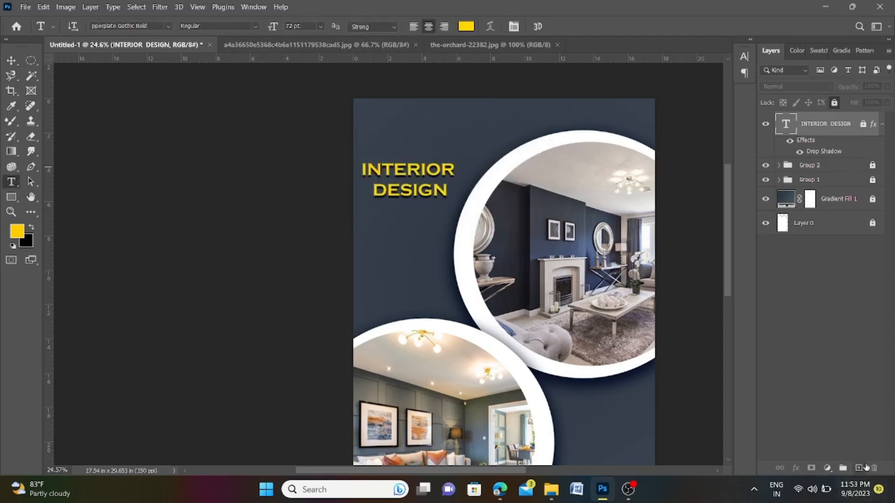
left_click(860, 468)
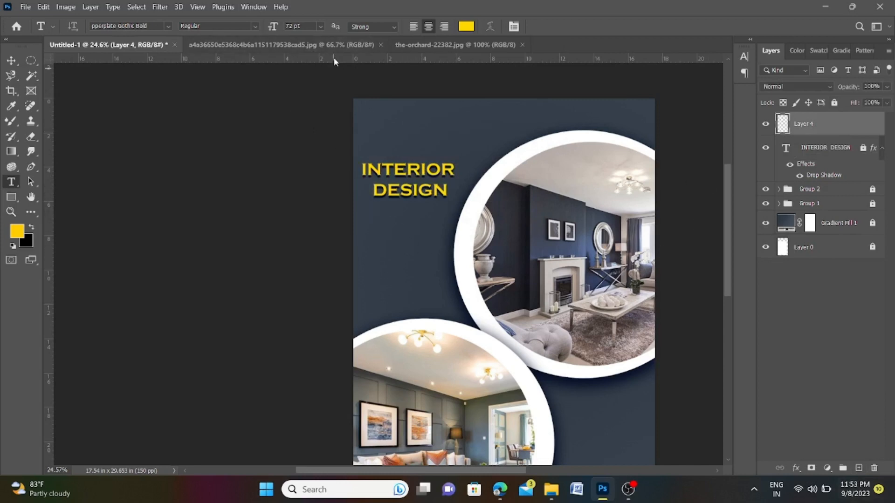
left_click(321, 27)
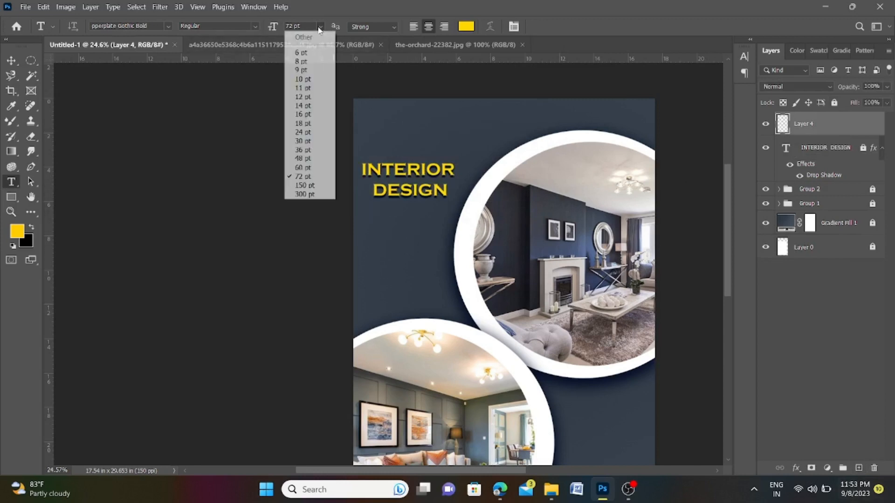
left_click(302, 160)
- Enter the tagline We Make Your Home Beautiul in the empty area below the INTERIOR DESIGN heading
left_click(381, 259)
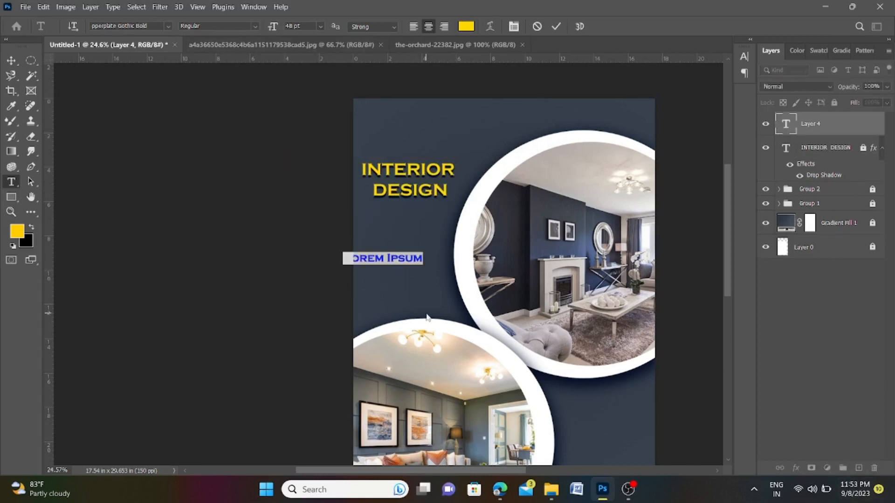
key("BackSpace")
type("W")
key("Caps_Lock")
key("Caps_Lock")
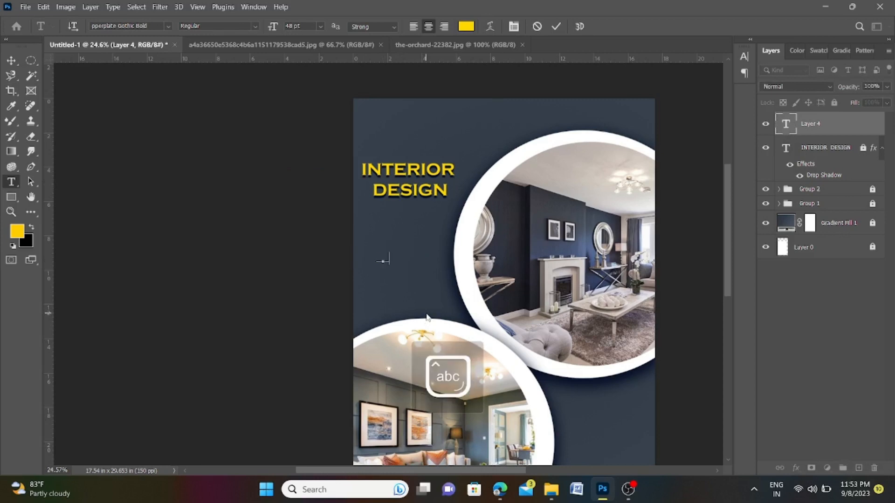
type("e Make")
key("Caps_Lock")
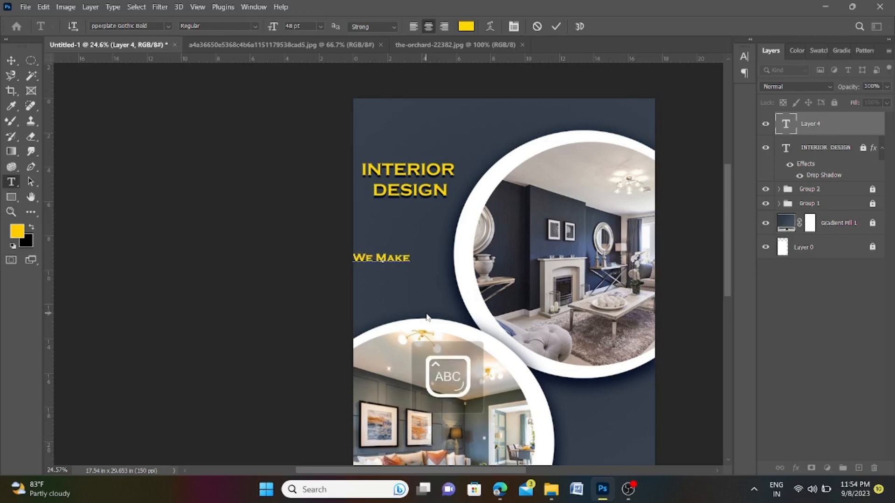
type("Y")
key("Caps_Lock")
type("our")
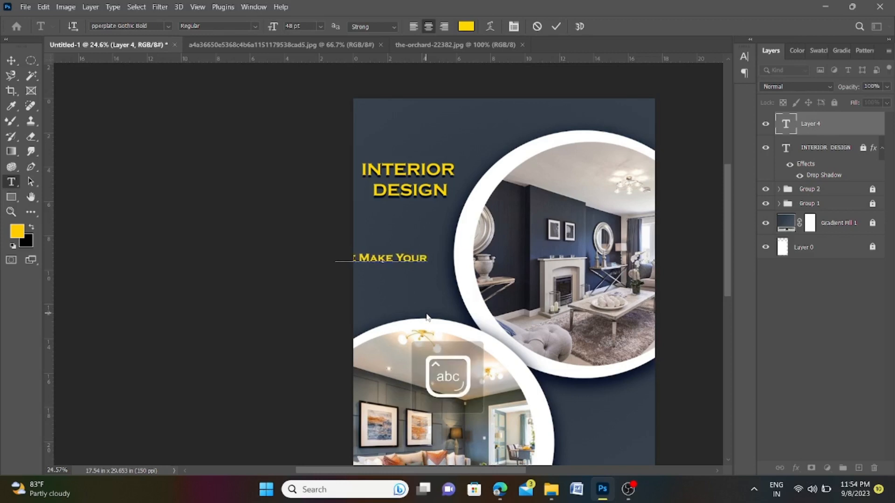
key("Caps_Lock")
type("H")
key("Caps_Lock")
type("ome")
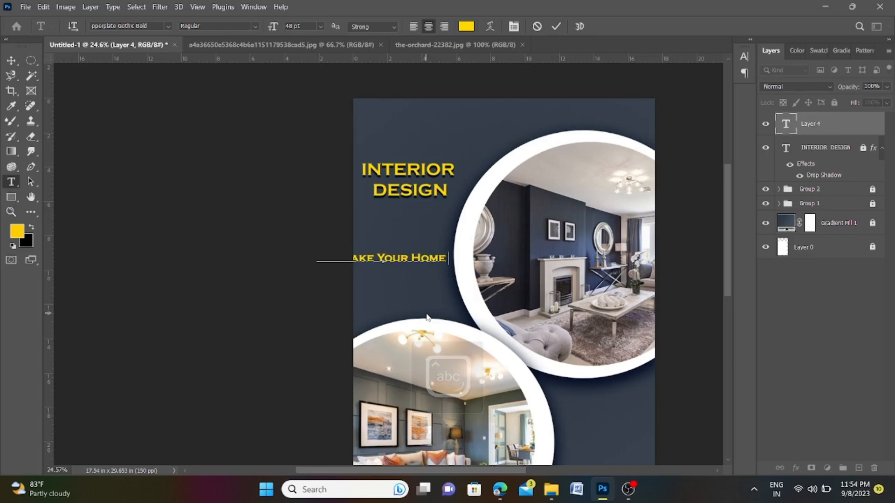
key("Caps_Lock")
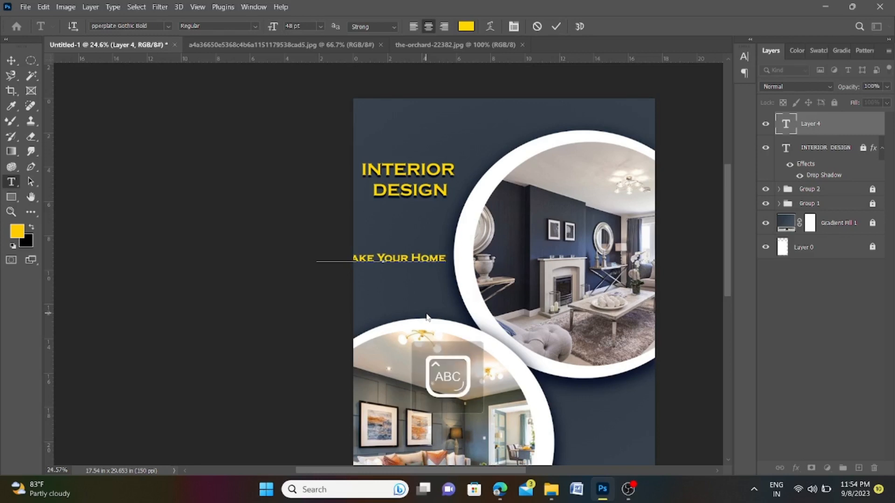
type("B")
key("Caps_Lock")
type("eautifu")
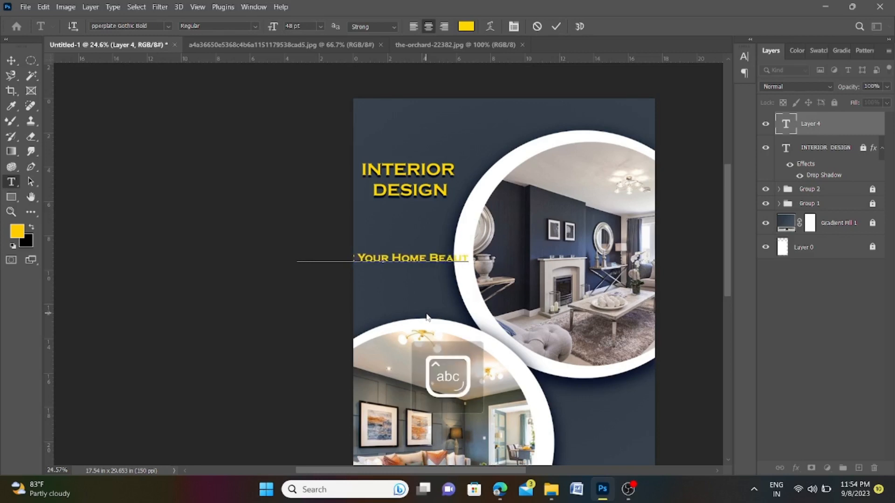
type("l")
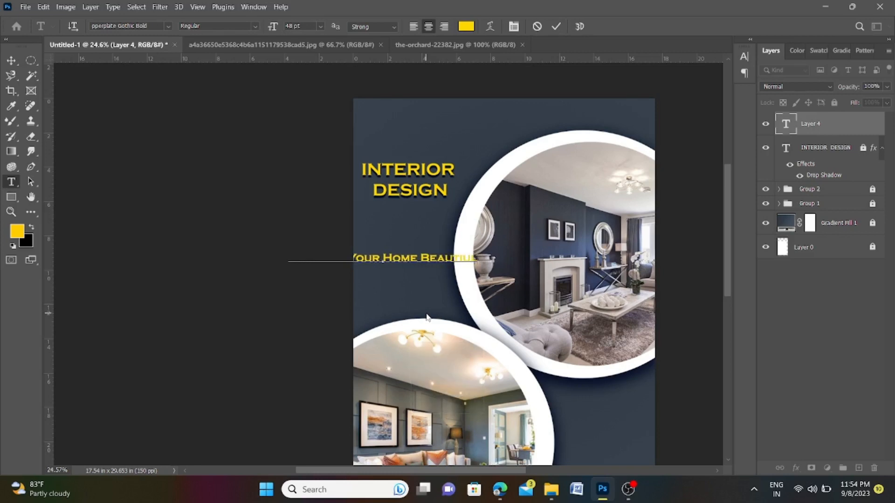
- Change the text color of the whole tagline to white
left_click_drag(476, 259, 286, 256)
left_click(467, 27)
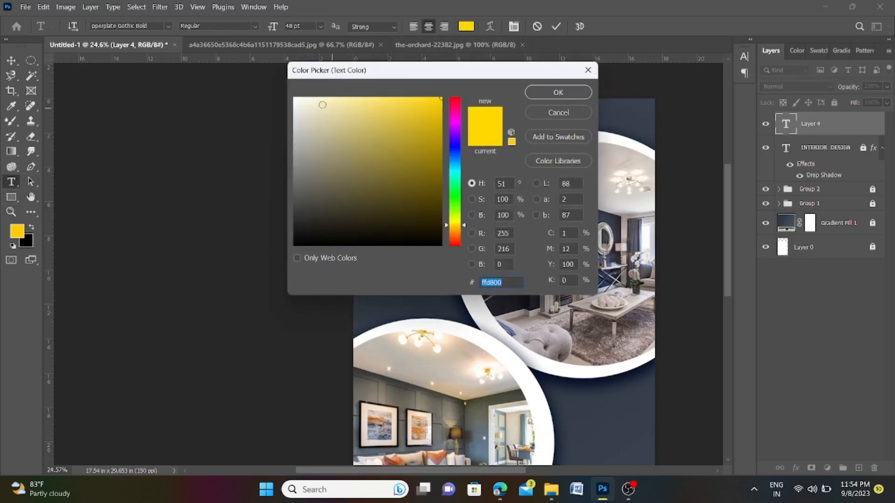
left_click_drag(321, 103, 290, 93)
left_click(577, 96)
- Break the tagline into four lines: We Make, Your, Home and Beautiul
left_click(420, 259)
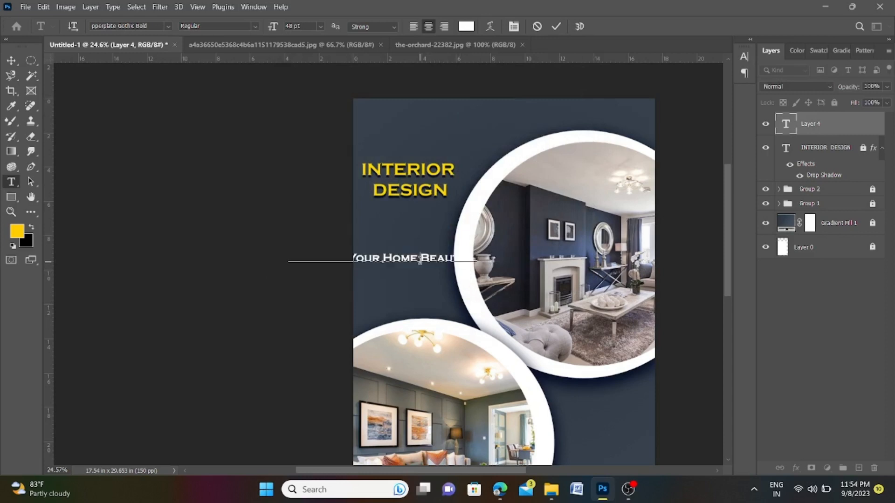
key("Return")
key("Return")
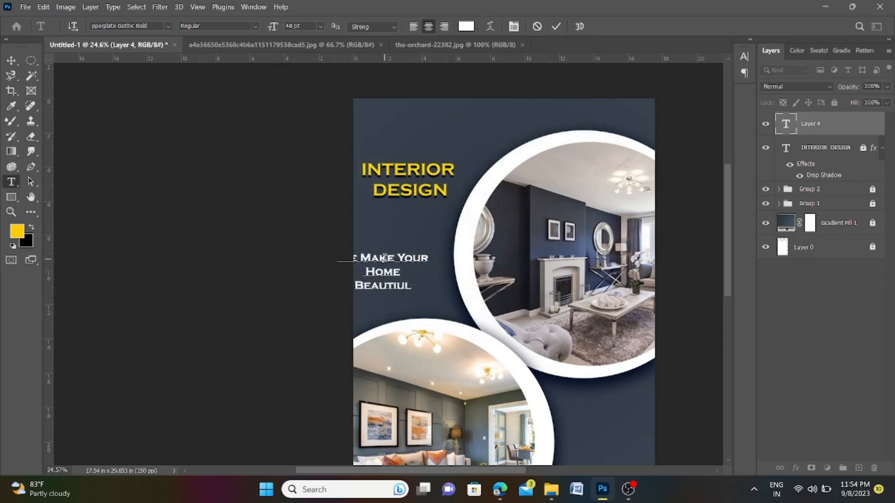
left_click(396, 258)
key("Return")
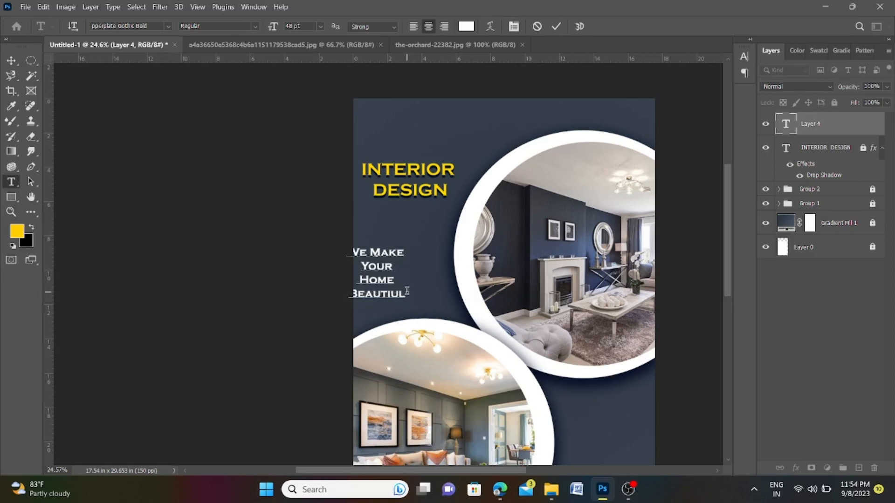
- Right-align the four tagline lines and move the text block onto the poster under the heading
left_click_drag(407, 295, 350, 239)
left_click(443, 27)
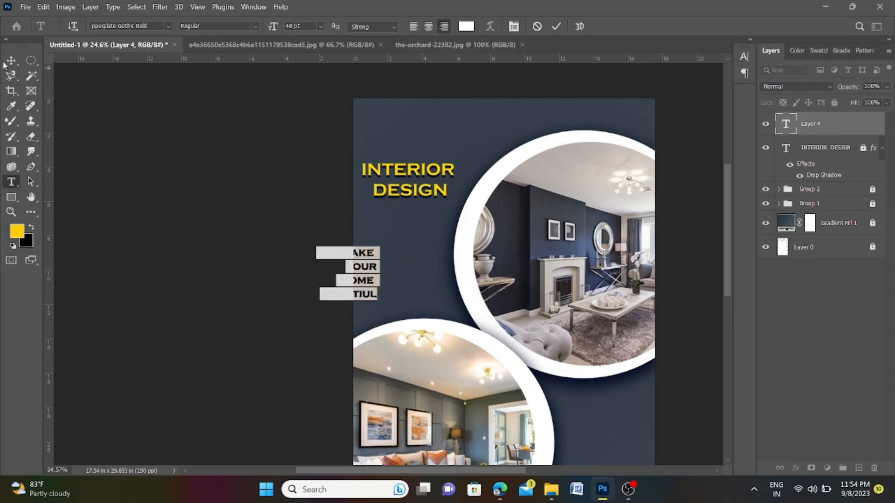
left_click(11, 60)
left_click_drag(363, 253, 421, 225)
- Scale the tagline to about 80% and position it close beneath the word DESIGN
key("ctrl+t")
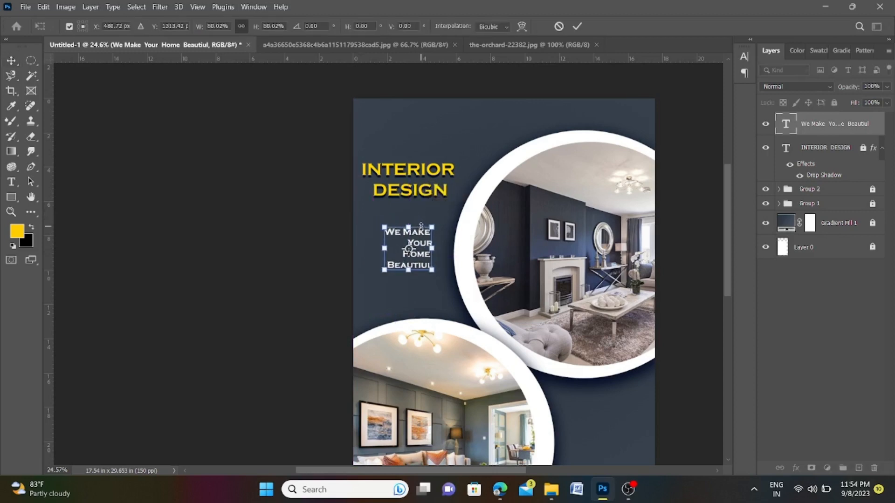
key("Up")
key("Up")
key("Up")
key("Up")
key("Up")
key("Up")
key("Up")
key("Up")
key("Up")
key("Right")
key("Right")
key("Right")
key("Right")
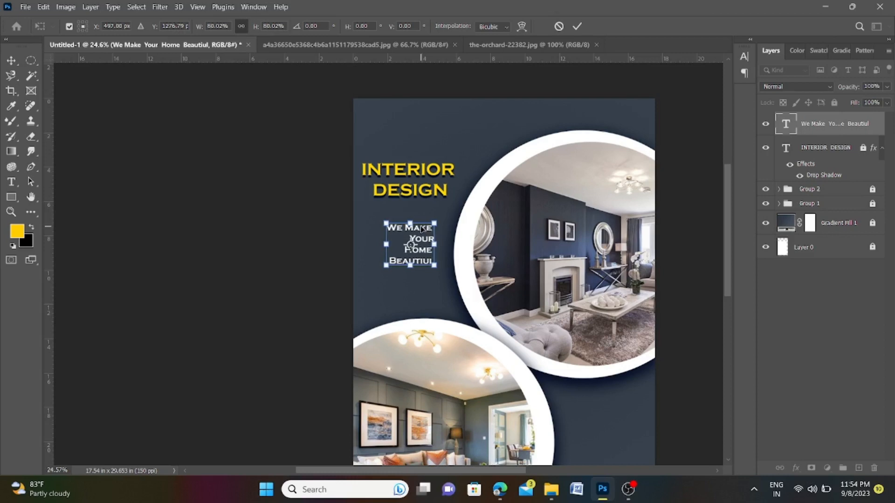
key("Return")
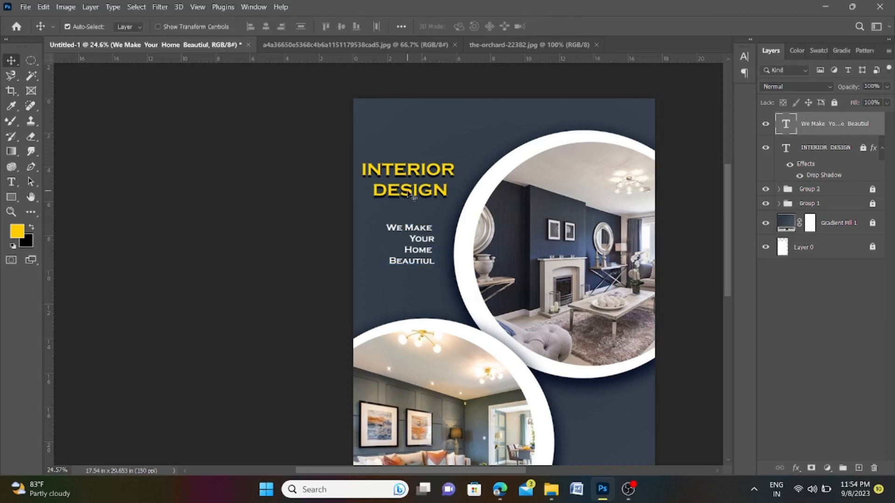
left_click_drag(419, 239, 419, 215)
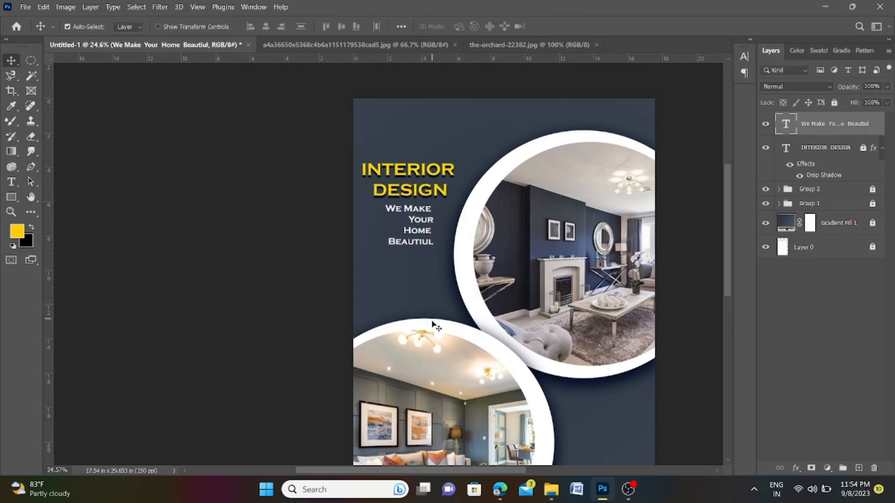
scroll(441, 298, "down", 3)
scroll(441, 298, "up", 3)
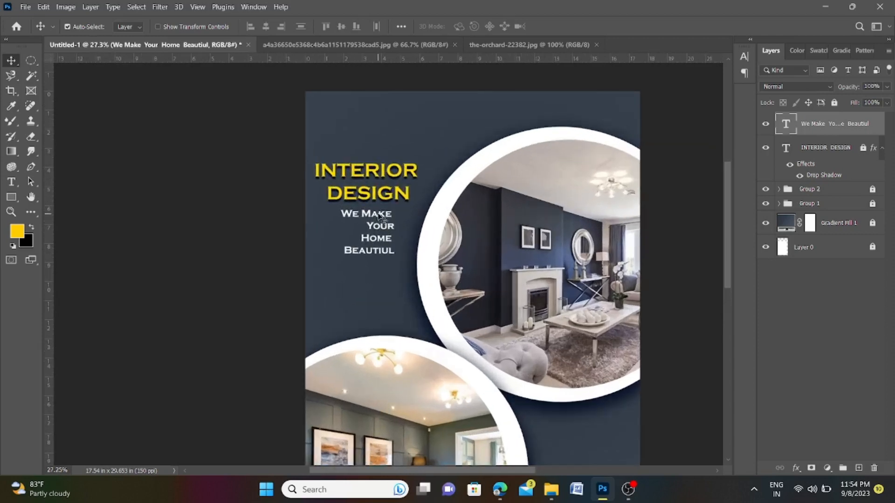
- Try right-aligning the two-line INTERIOR DESIGN heading and moving it back onto the poster
left_click(11, 182)
left_click_drag(413, 188, 313, 169)
left_click(445, 27)
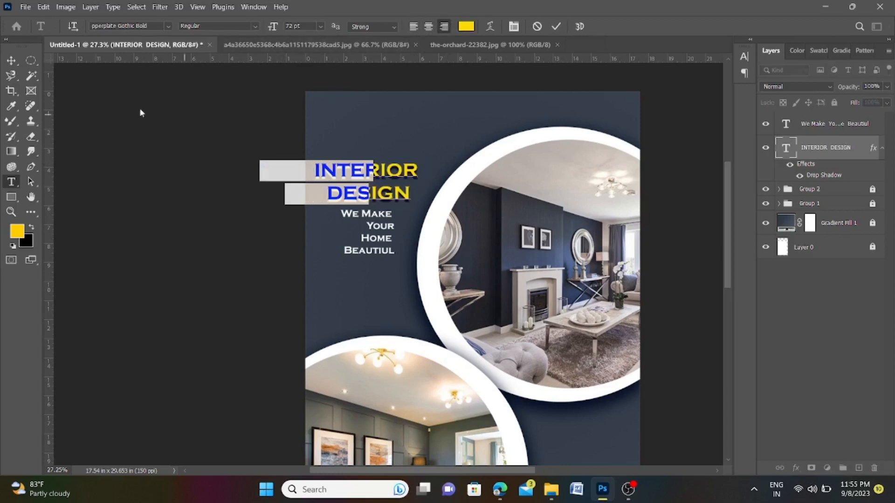
left_click(12, 60)
left_click_drag(346, 182, 392, 184)
- Undo the move and the right alignment of the INTERIOR DESIGN heading
key("ctrl+z")
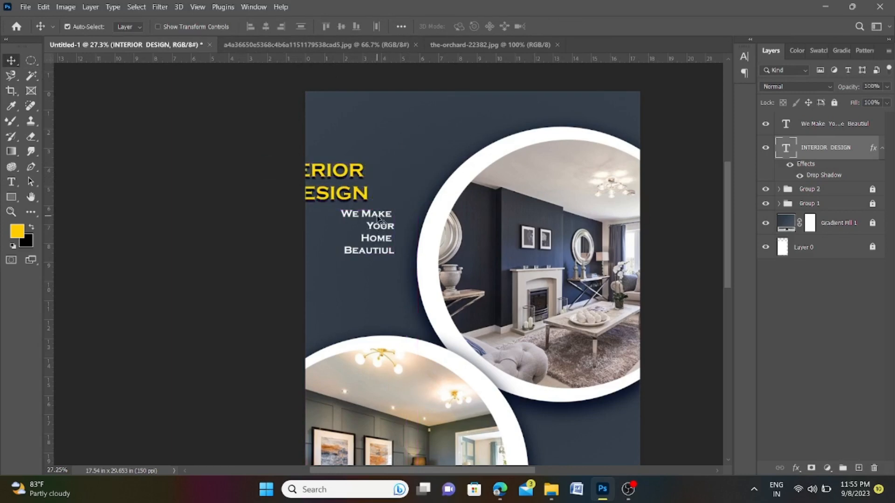
key("ctrl+z")
scroll(425, 228, "down", 6)
scroll(482, 312, "up", 3)
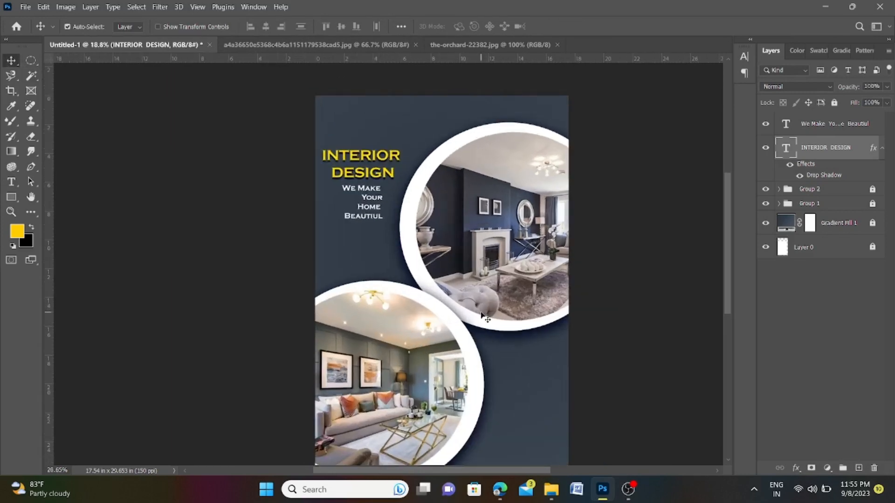
- Move the tagline away from the heading to the empty area beside the lower room circle
scroll(442, 194, "down", 3)
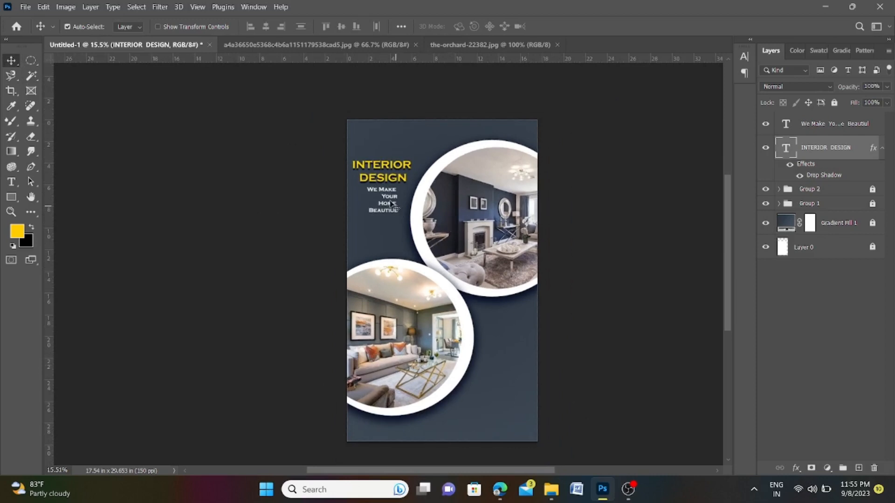
left_click_drag(391, 205, 517, 367)
key("ctrl+t")
key("Return")
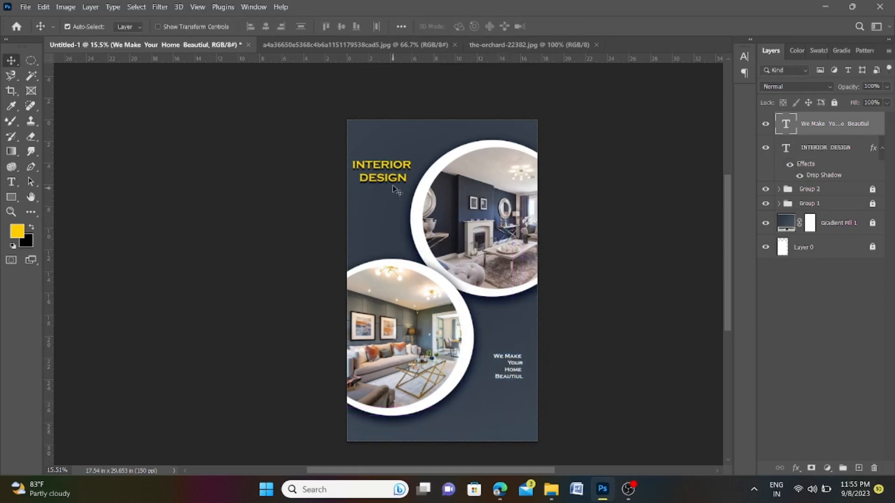
- Scale the INTERIOR DESIGN heading to about 113% slightly higher on the poster, and place the tagline back beneath it
left_click(381, 164)
key("ctrl+t")
left_click_drag(382, 184, 386, 187)
key("Right")
key("Right")
key("Right")
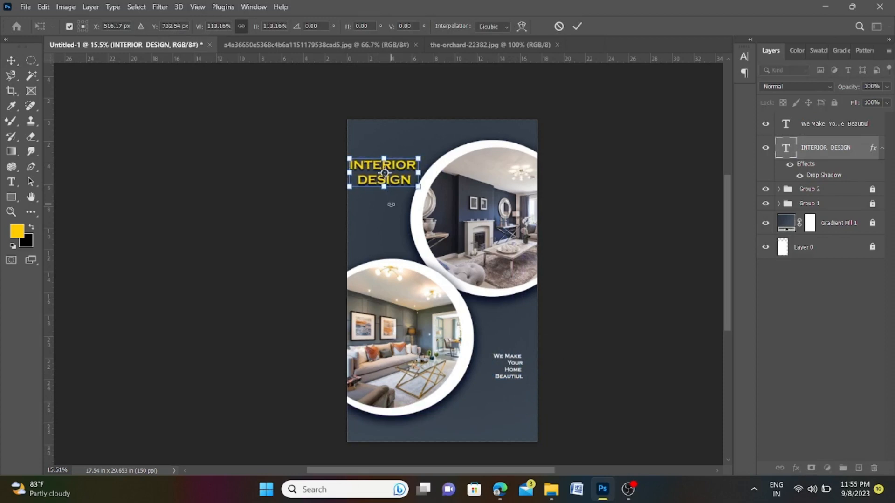
key("Up")
key("Up")
key("Up")
key("Up")
key("Up")
key("Up")
key("Up")
key("Right")
key("Return")
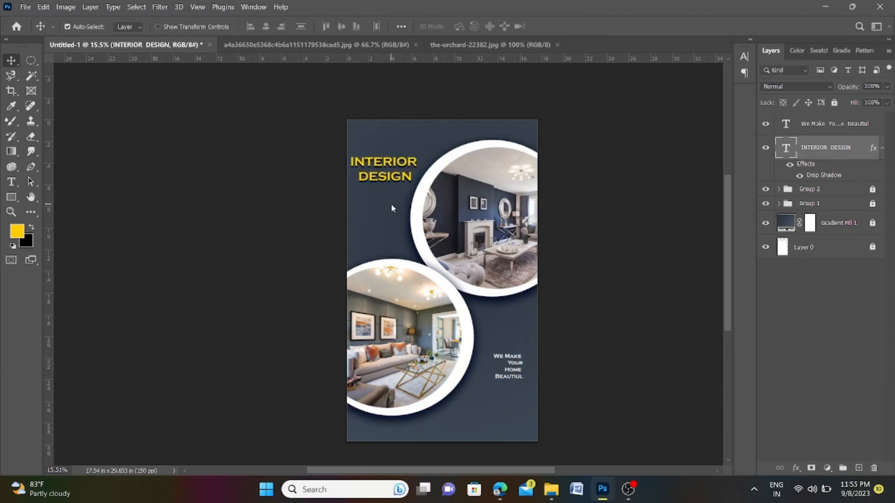
left_click_drag(528, 360, 405, 201)
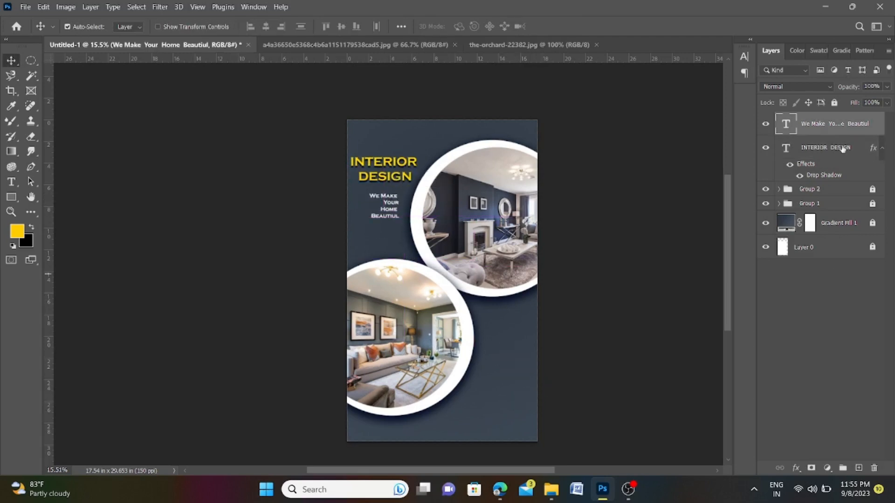
scroll(492, 412, "down", 1)
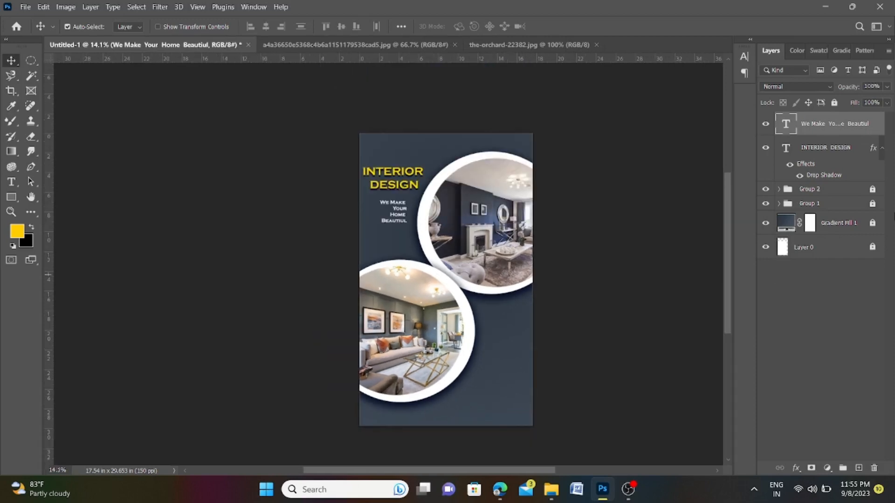
- Add a new empty layer directly above Gradient Fill 1 and switch to the Single Row Marquee tool
right_click(31, 60)
left_click(75, 60)
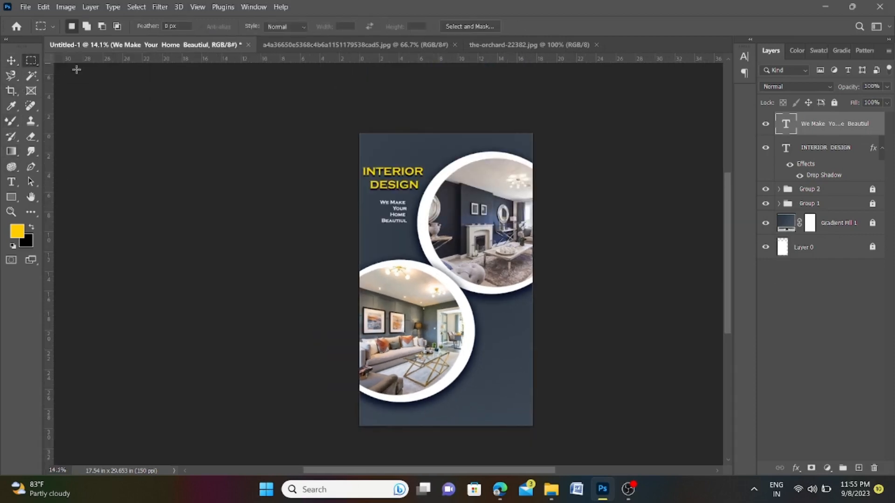
left_click(836, 223)
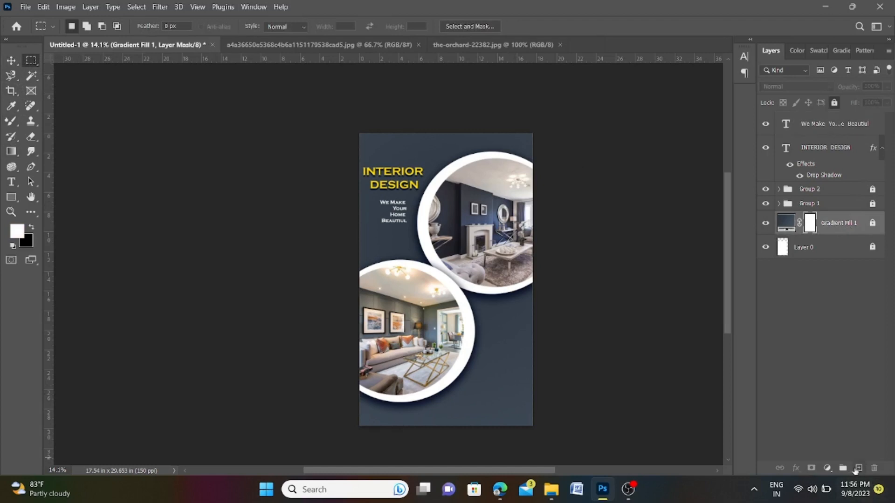
left_click(858, 467)
right_click(31, 61)
left_click(65, 82)
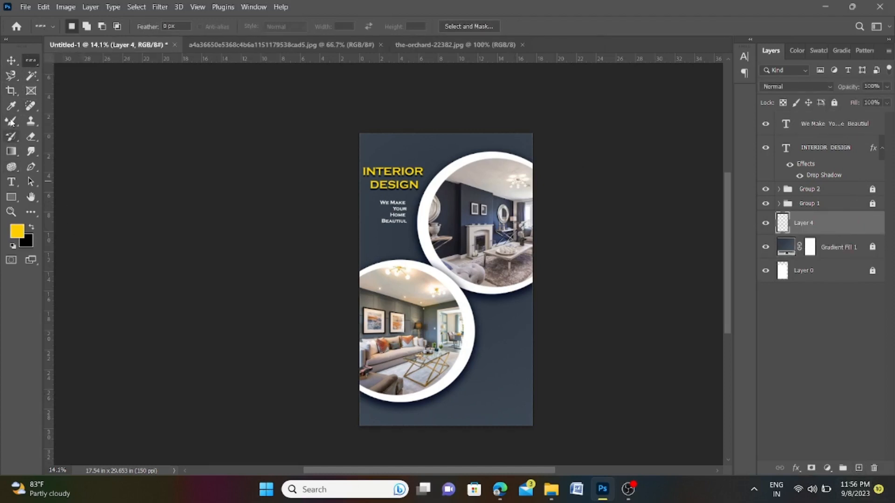
- Sample the slate background as the foreground colour and darken it to a deep navy shade
left_click(11, 106)
left_click(525, 147)
left_click(16, 235)
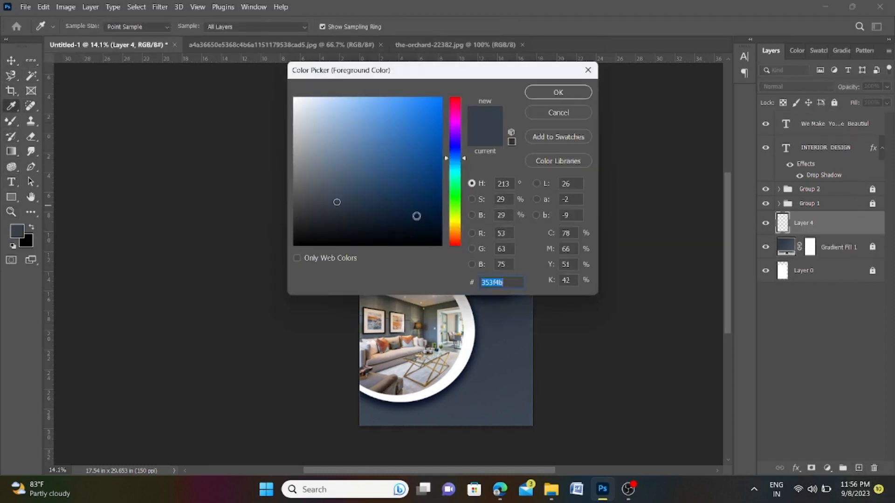
left_click(356, 212)
left_click(362, 216)
key("Return")
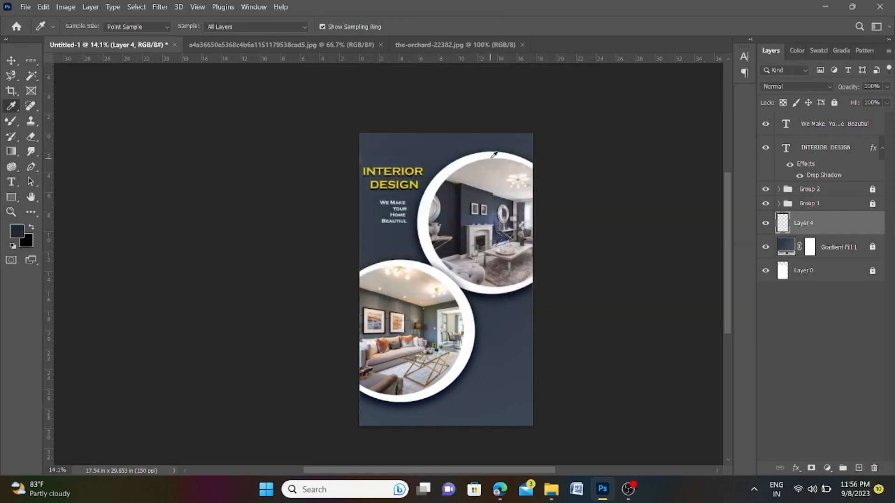
- Replace the marquee tool with the regular Brush, using the Hard Round tip at 68 px and 100% hardness
left_click(31, 60)
left_click_drag(460, 194, 480, 346)
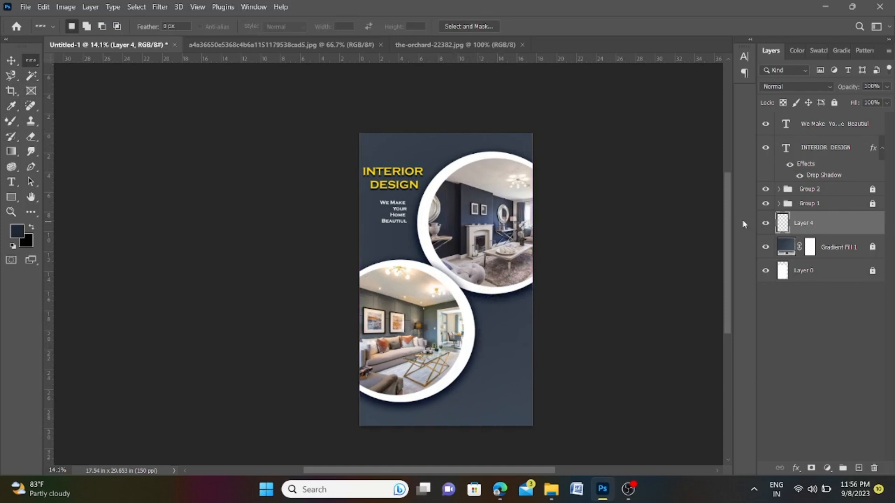
scroll(466, 377, "up", 3)
left_click(11, 121)
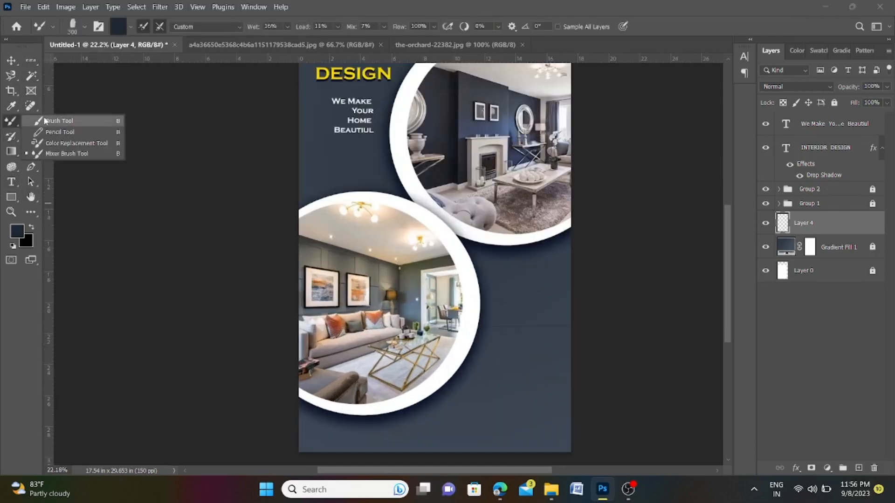
left_click(56, 121)
left_click(85, 28)
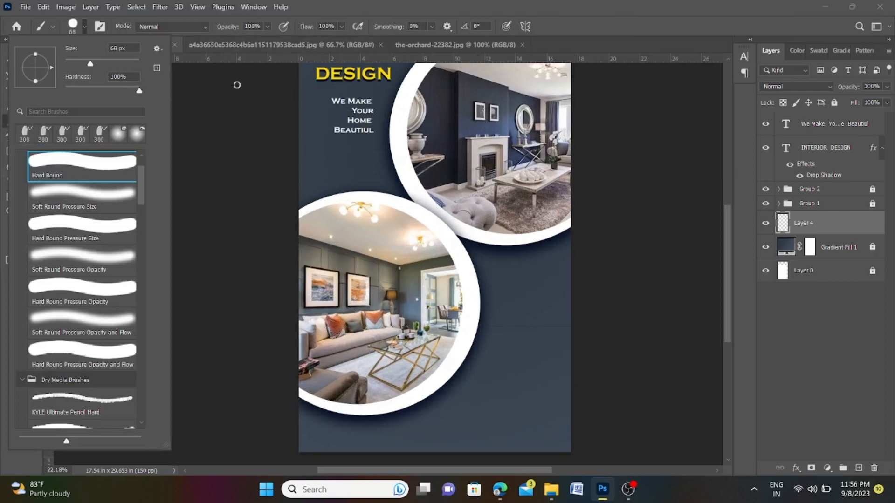
left_click(213, 110)
- Undo the horizontal test stroke and paint two parallel dark diagonal lines across the lower poster with a 38 px brush
left_click_drag(284, 317, 603, 319)
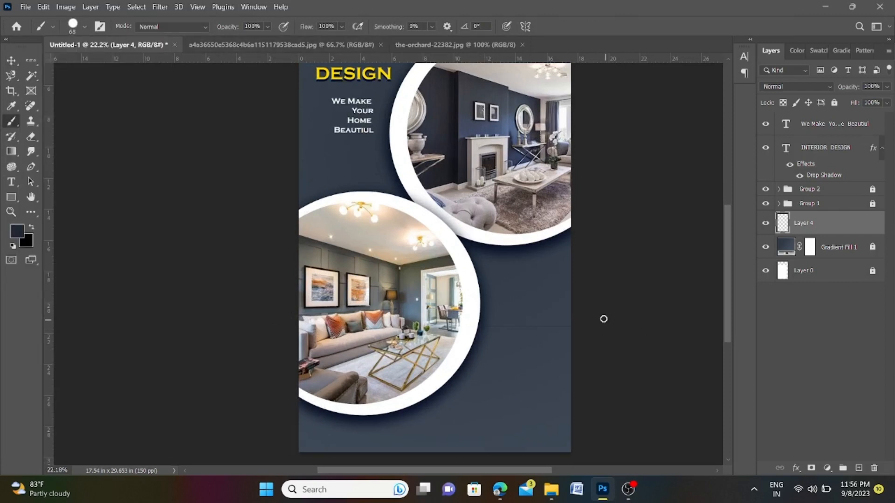
key("ctrl+z")
left_click(288, 442, "shift")
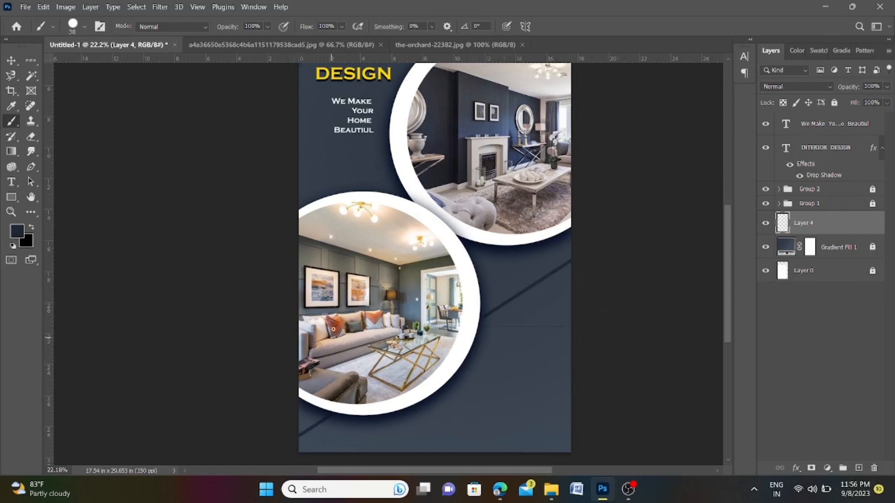
scroll(312, 344, "down", 3)
scroll(438, 376, "up", 2)
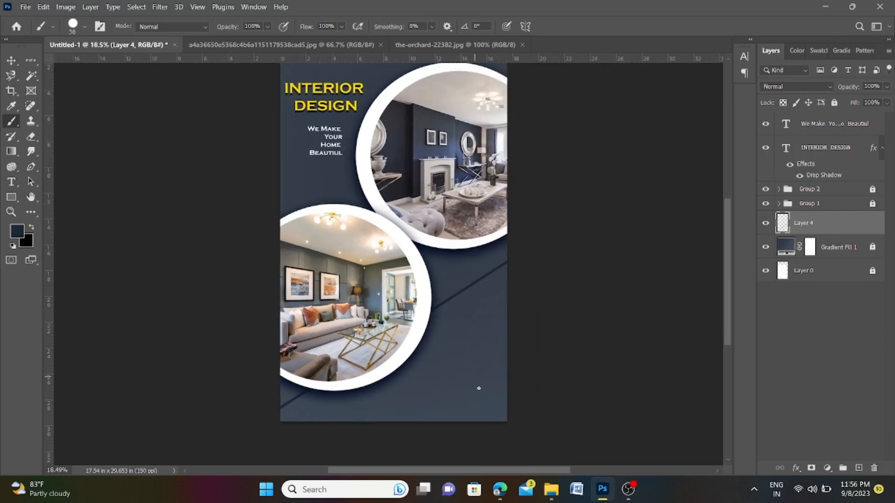
left_click(346, 437, "shift")
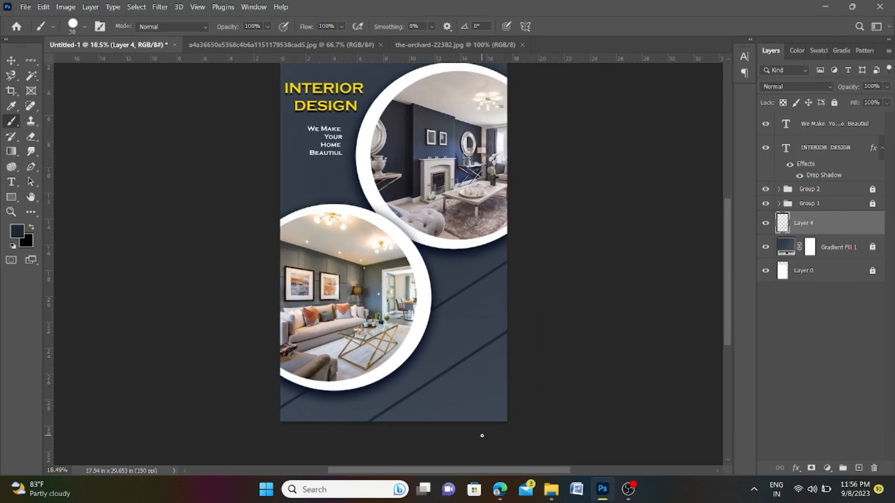
- Paint a dark diagonal line from the poster's left edge to its bottom edge, crossing the lower parallel line
left_click(257, 131)
left_click(497, 436, "shift")
scroll(509, 354, "down", 3)
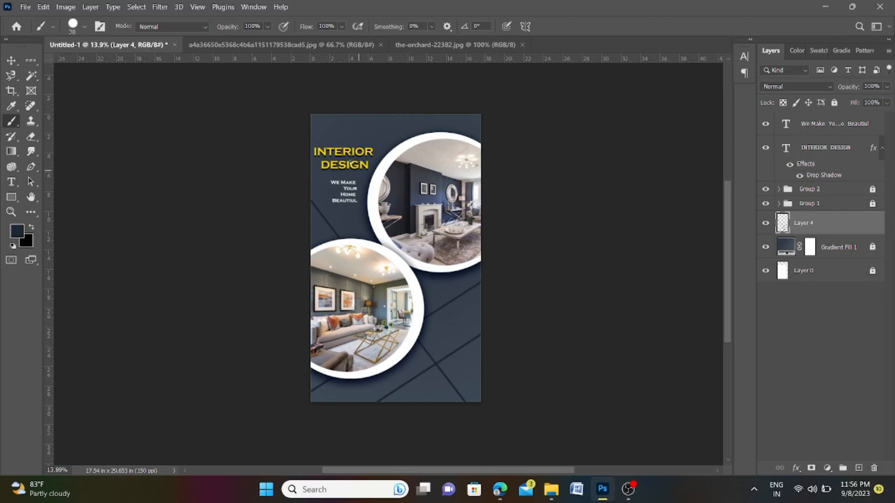
- Try painting another dark diagonal line from the poster's upper-left corner, parallel to the crossing line, and undo it
left_click(308, 129, "shift")
key("ctrl+z")
scroll(499, 389, "down", 1)
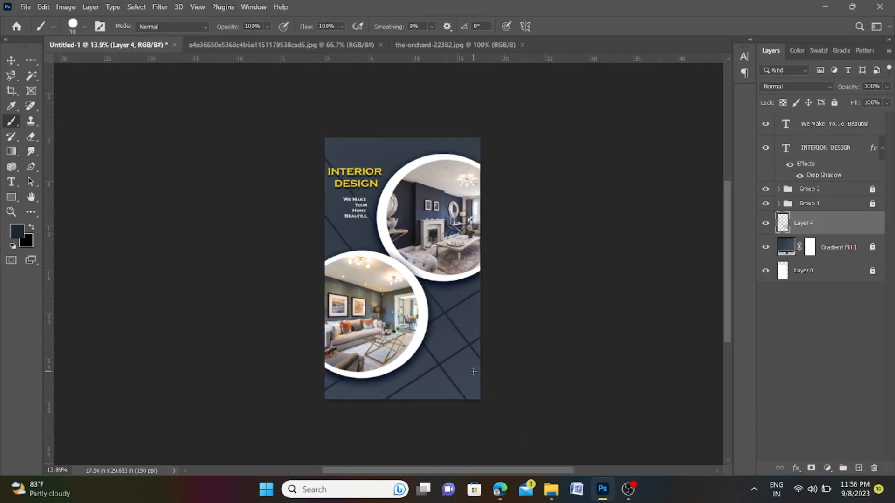
scroll(464, 345, "up", 1)
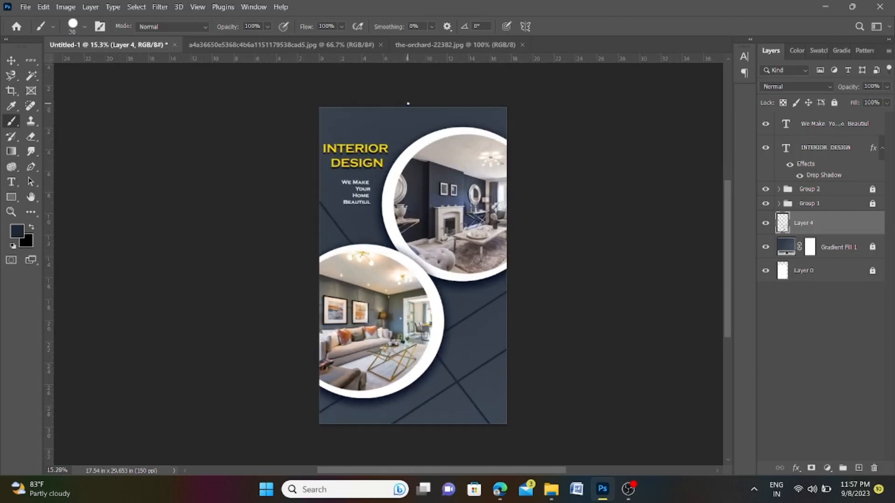
- Set the foreground colour to white (ffffff) and paint a white line alongside the upper of the two parallel dark diagonals
left_click(17, 231)
type("ffffff")
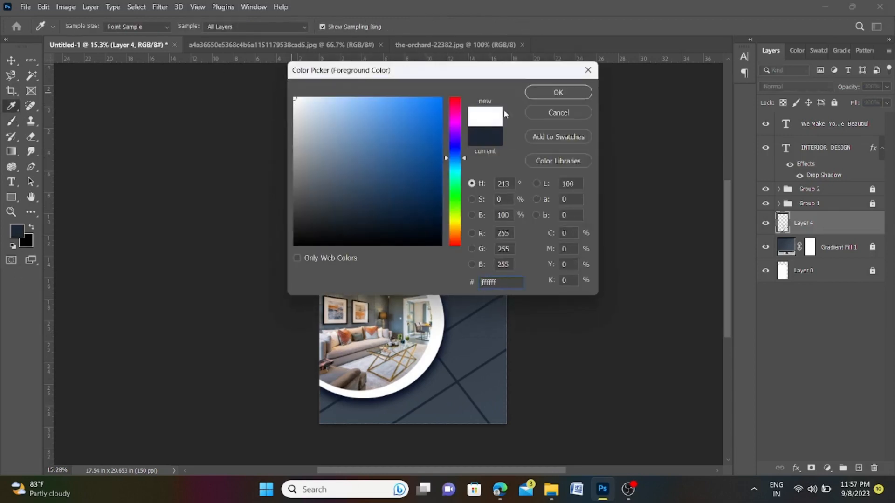
left_click(567, 92)
scroll(496, 298, "up", 1)
scroll(496, 298, "up", 1)
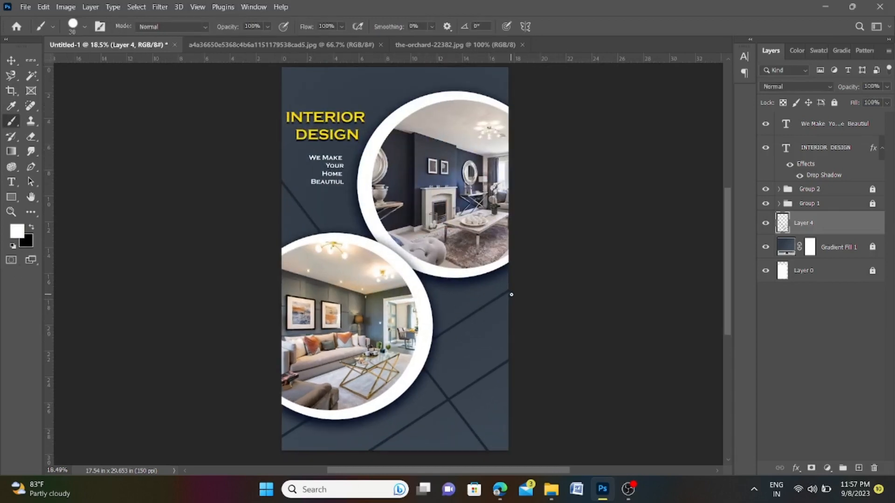
scroll(313, 402, "up", 5)
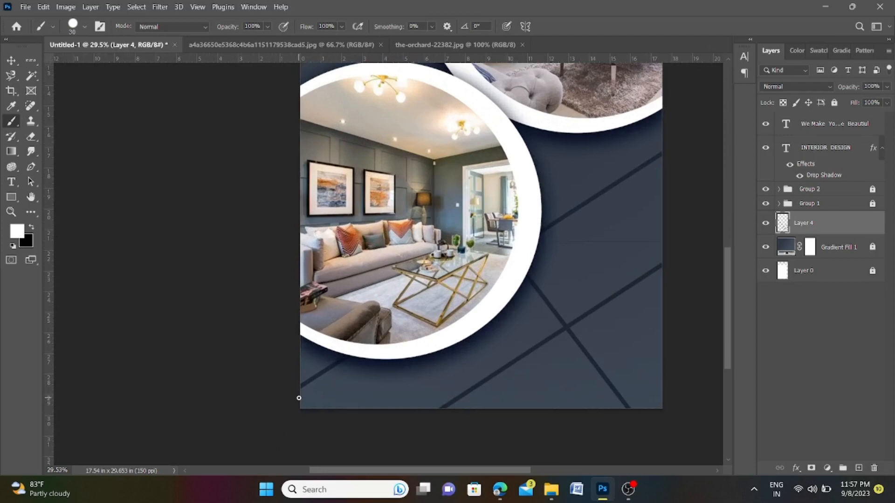
left_click(298, 397, "shift")
scroll(506, 394, "down", 8)
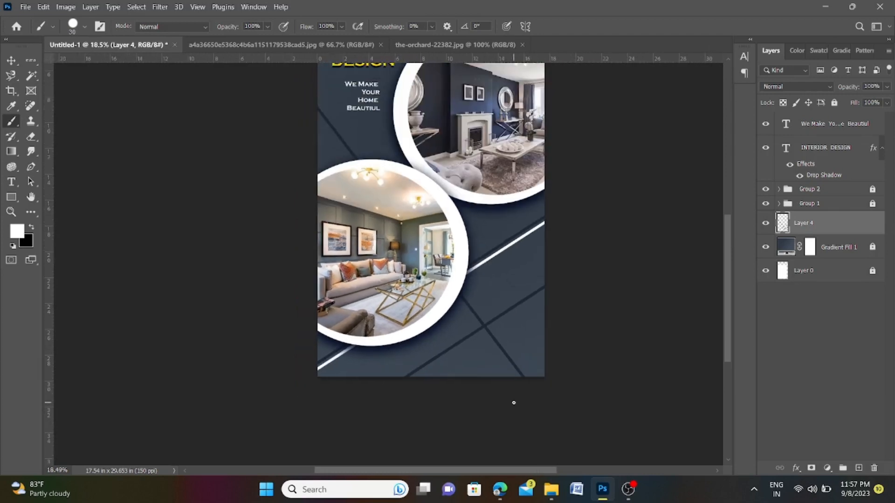
scroll(510, 360, "down", 2)
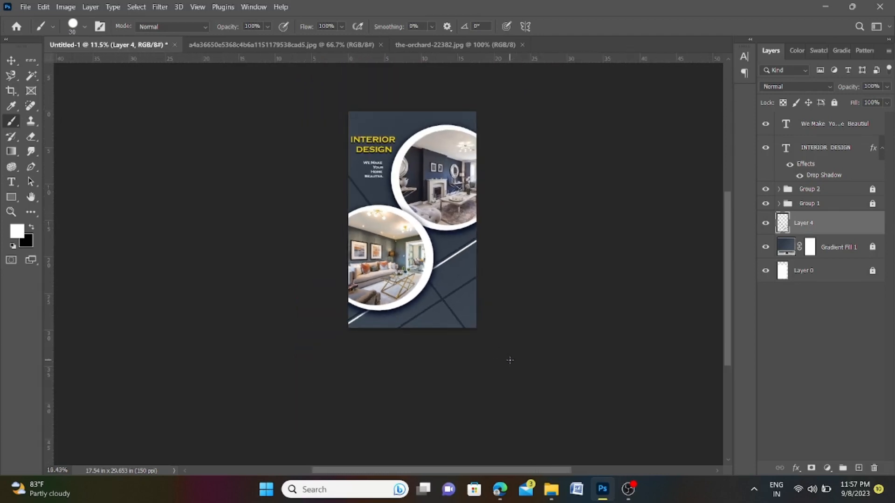
- Paint a white line alongside the dark diagonal that runs from the left edge down to the bottom edge
scroll(350, 148, "up", 4)
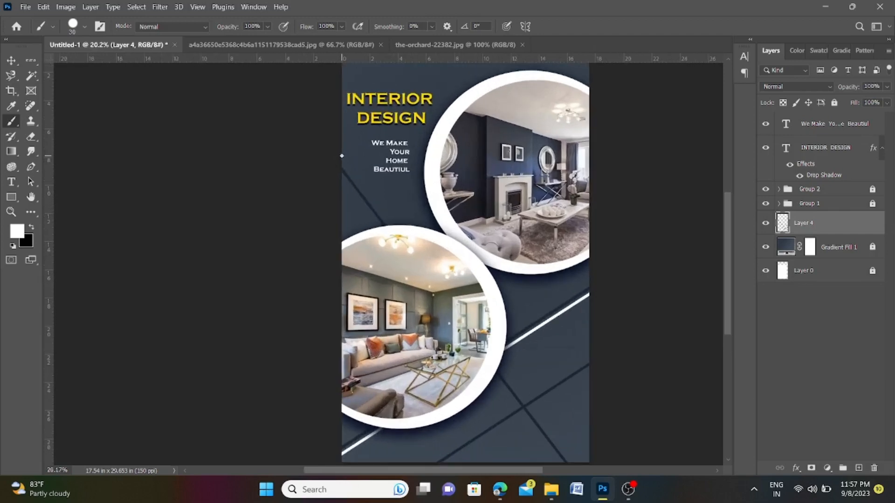
scroll(336, 182, "down", 2)
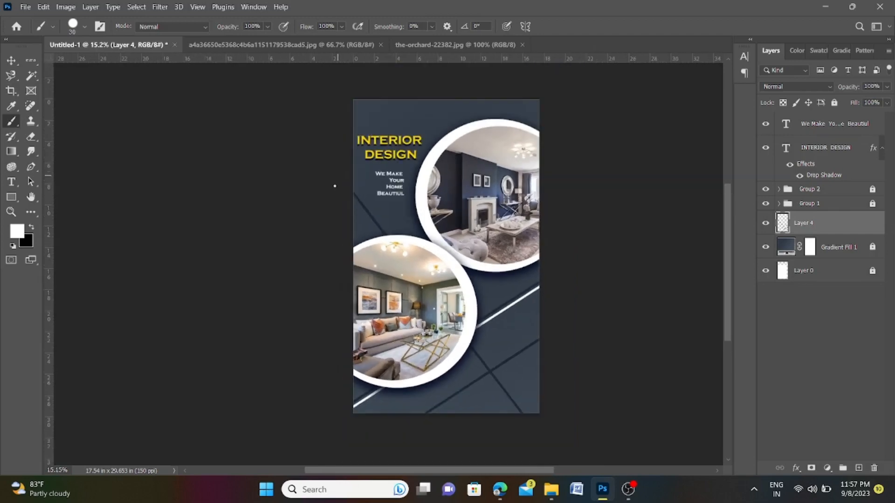
scroll(519, 432, "up", 3)
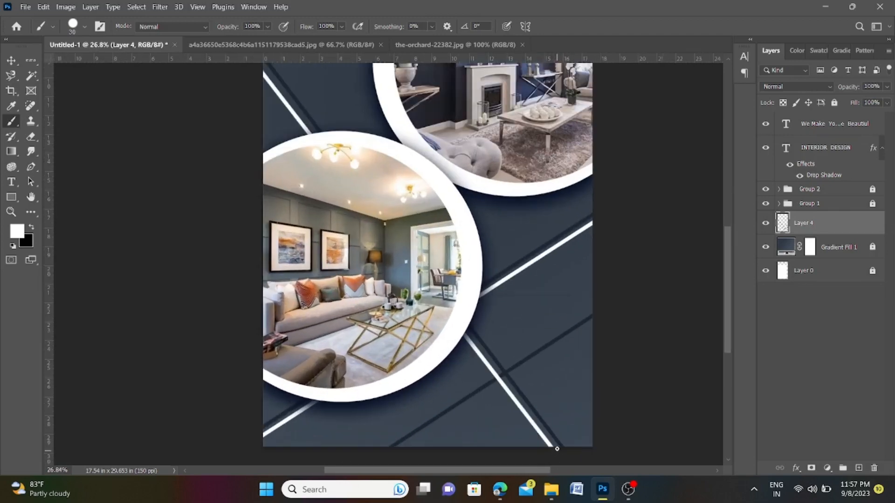
scroll(484, 271, "down", 2)
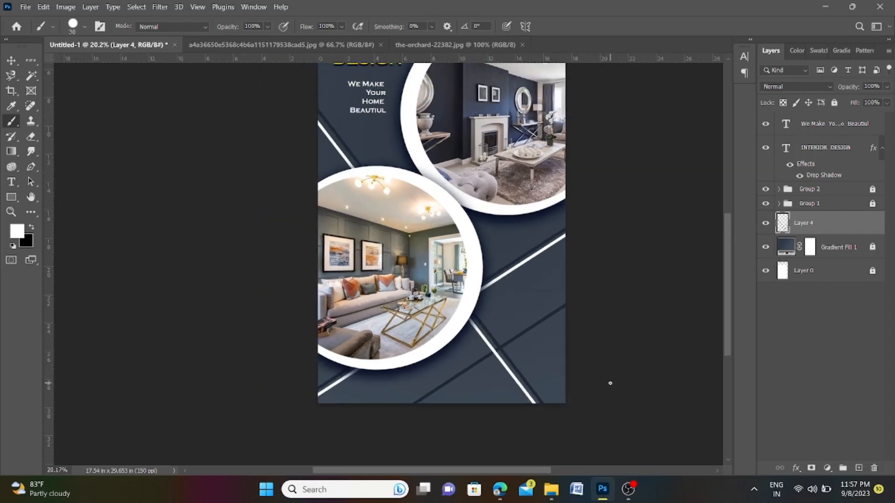
- Paint a white line alongside the lower parallel dark diagonal, undoing the first attempt and repainting it
scroll(552, 326, "up", 1)
scroll(536, 327, "up", 1)
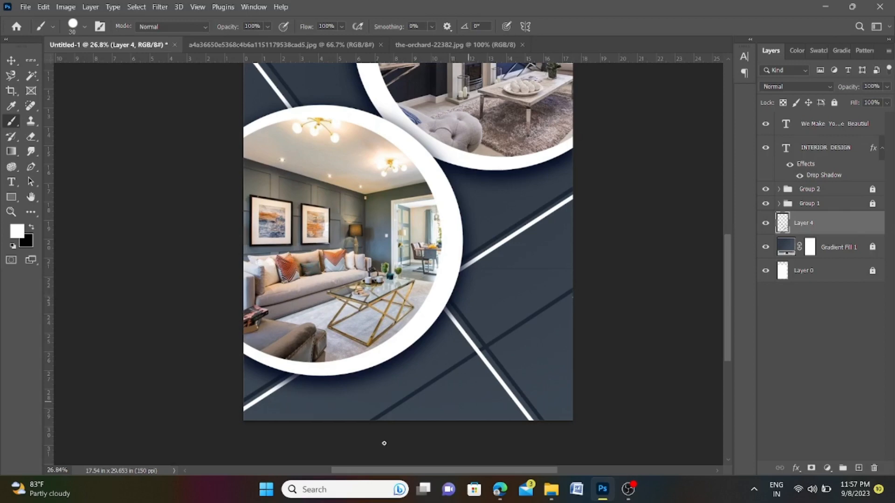
scroll(458, 333, "down", 2)
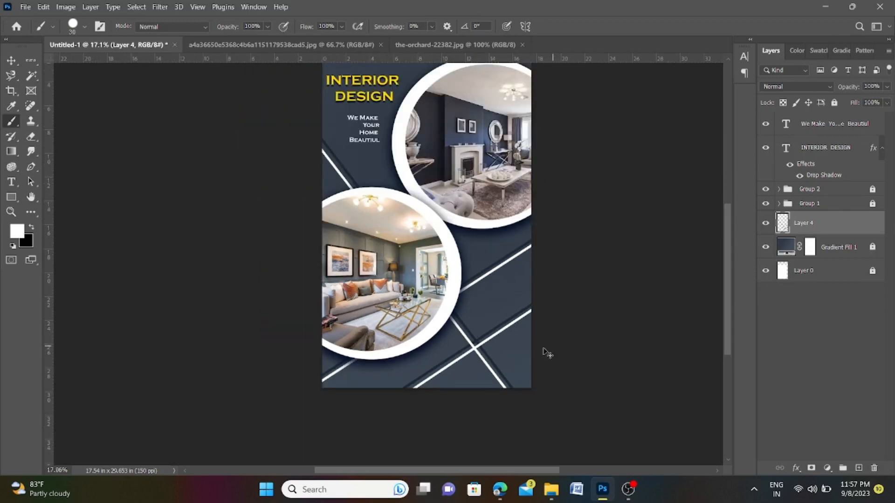
scroll(546, 352, "up", 4)
scroll(599, 331, "down", 2)
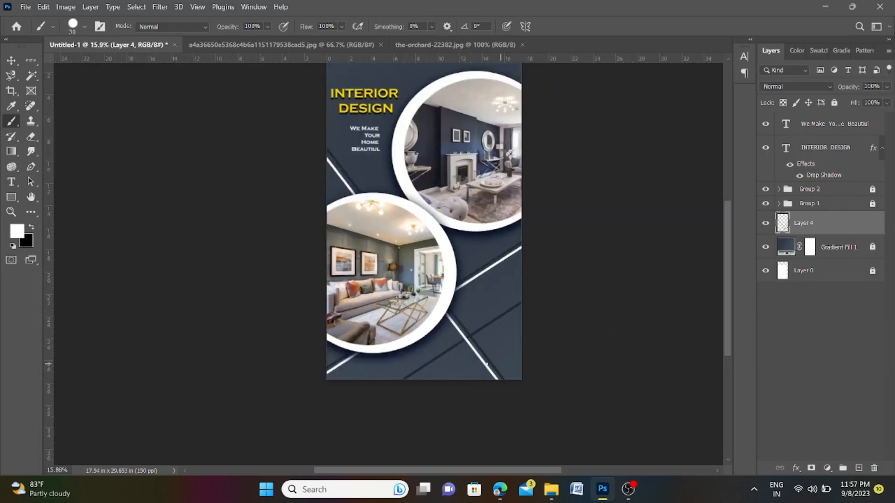
scroll(404, 396, "up", 5)
scroll(413, 383, "down", 6)
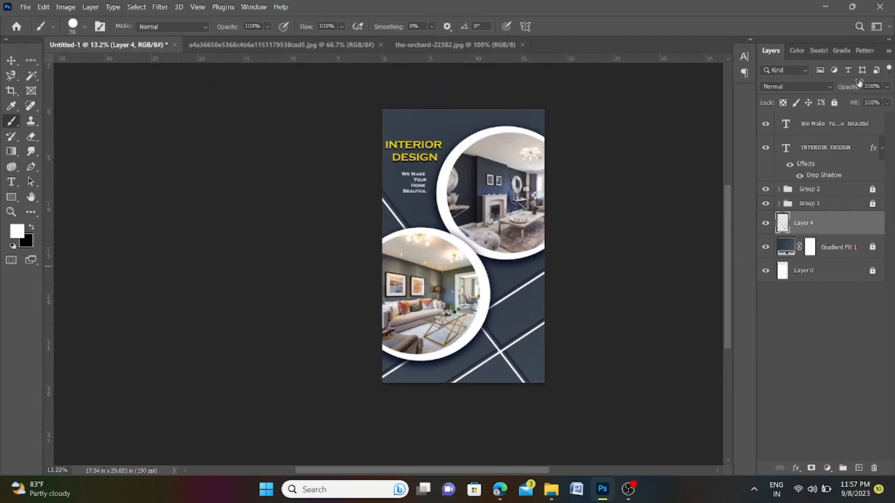
- Lower Layer 4's opacity to 33% and its fill to 64% to soften the diagonal lines
left_click(887, 86)
left_click_drag(887, 100, 864, 119)
left_click(891, 107)
left_click(827, 232)
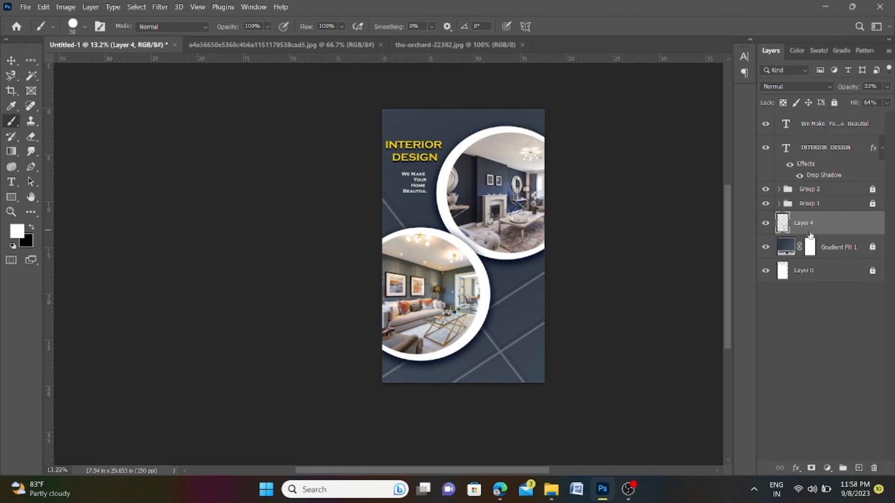
- Copy the blue living room photo with the fireplace into the poster document as a new layer
scroll(487, 311, "down", 1)
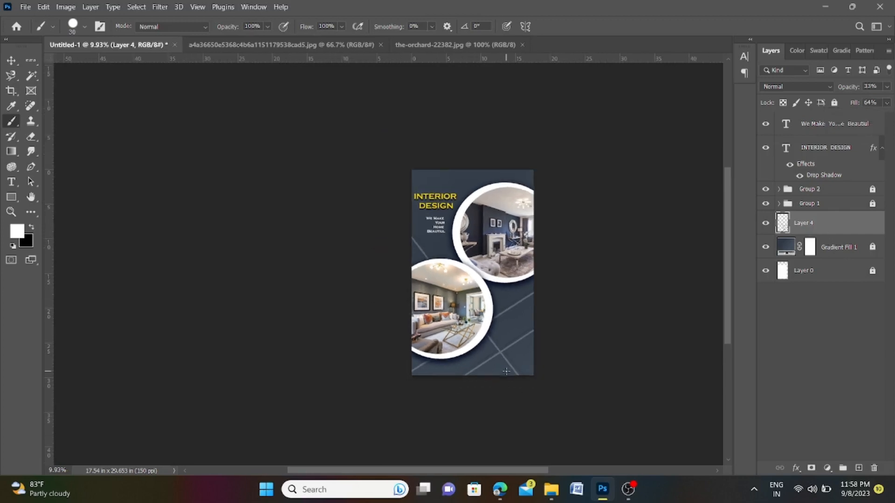
scroll(438, 109, "up", 1)
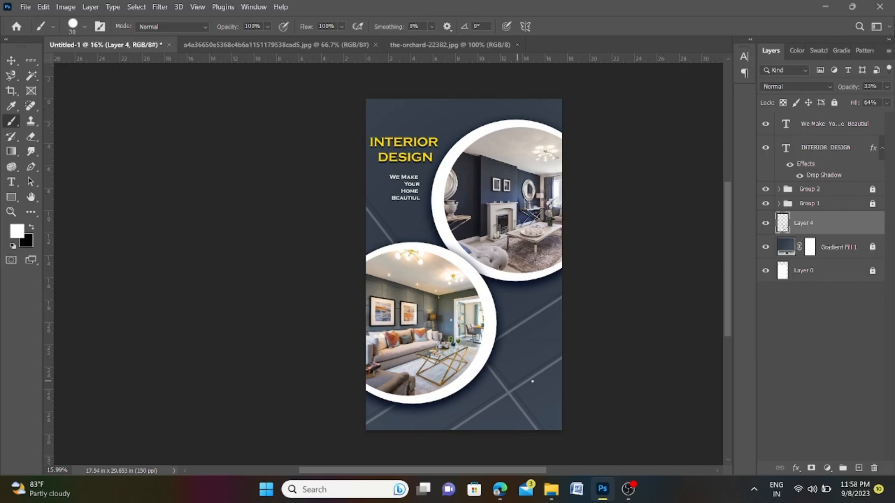
left_click(425, 45)
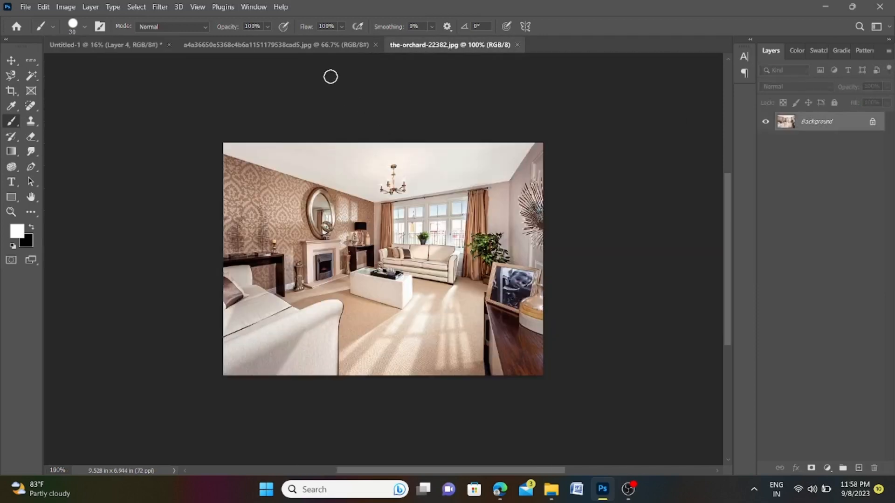
left_click(334, 53)
left_click_drag(832, 122, 405, 217)
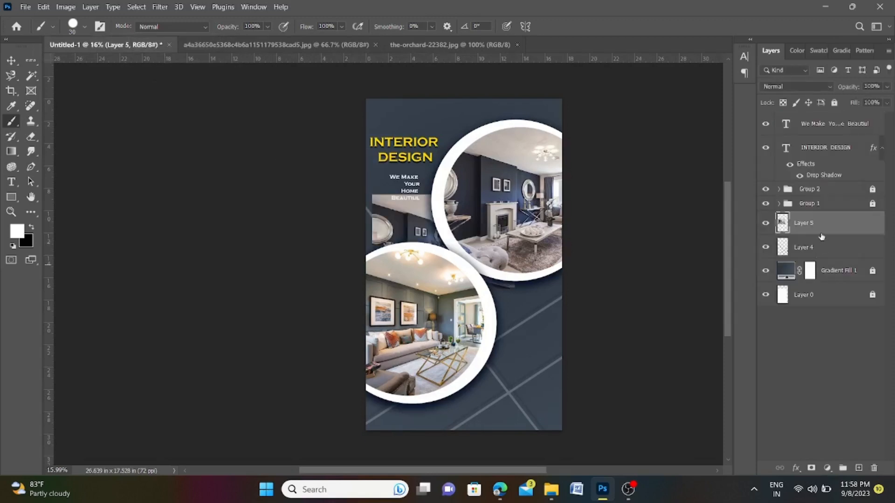
- Scale the copied room photo to about 422% and position it to cover the whole poster background
key("ctrl+t")
scroll(438, 215, "down", 5)
left_click_drag(444, 261, 475, 384)
left_click_drag(483, 311, 467, 251)
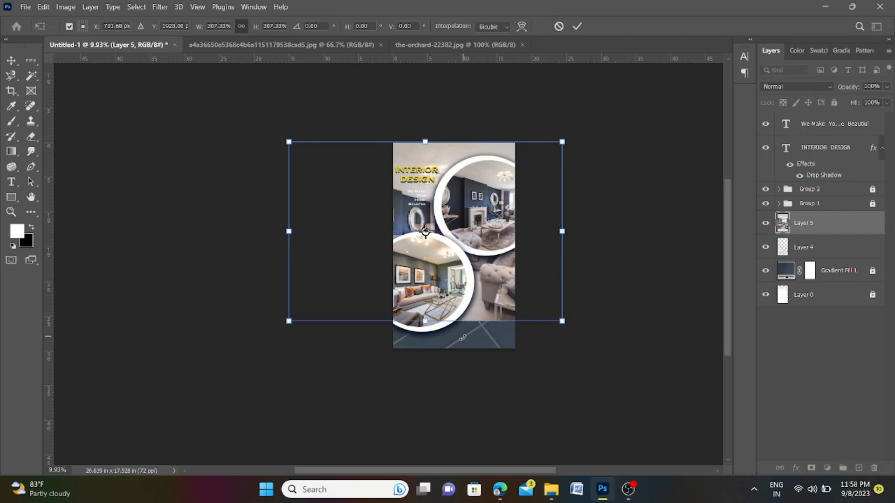
left_click_drag(422, 321, 426, 361)
left_click_drag(486, 322, 587, 308)
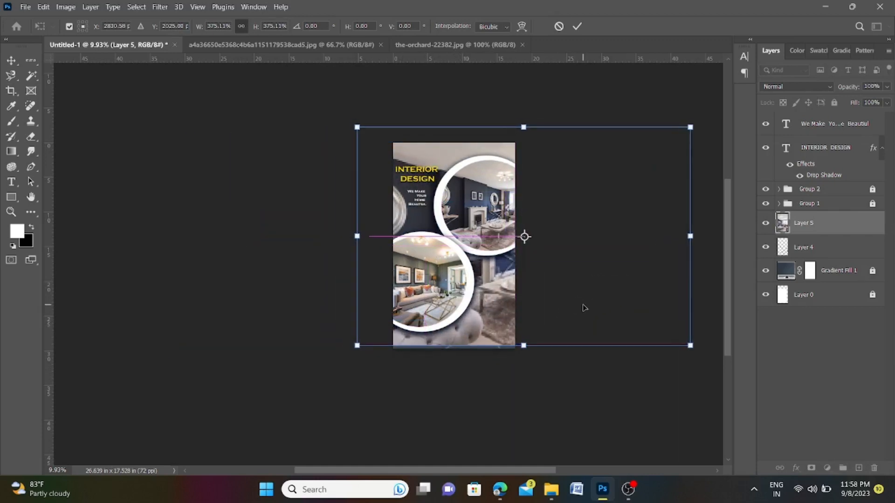
mouse_move(525, 316)
left_mouse_down()
mouse_move(555, 309)
mouse_move(560, 316)
mouse_move(519, 310)
mouse_move(519, 302)
mouse_move(515, 359)
mouse_move(528, 310)
left_mouse_up()
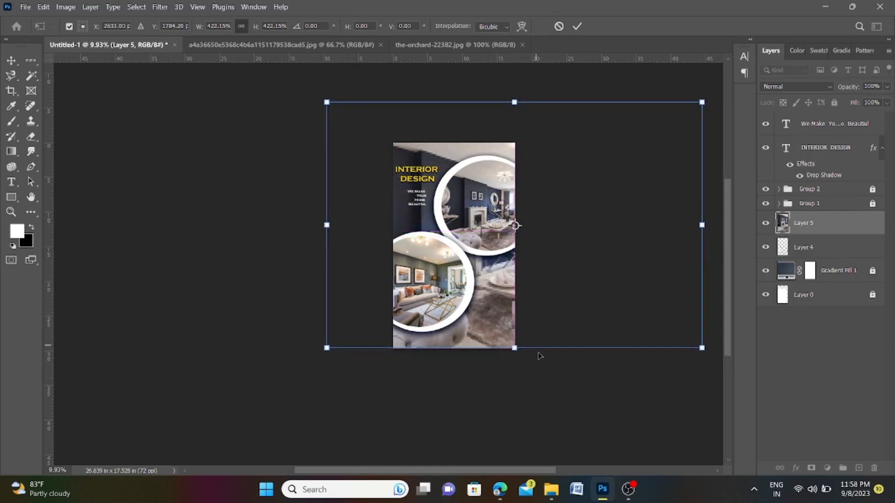
key("Return")
- Move Layer 5 beneath Layer 4 and lower its opacity to 23%
key("b")
left_click_drag(822, 229, 830, 253)
left_click(886, 87)
left_click_drag(886, 100, 845, 101)
scroll(559, 205, "up", 1)
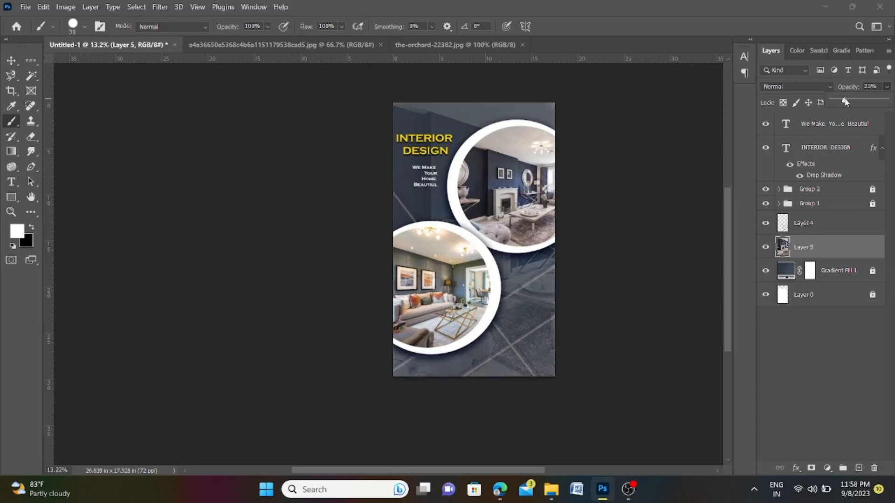
- Reduce the background room photo's fill to 21%
left_click(887, 103)
left_click(891, 244)
scroll(420, 238, "down", 3)
scroll(422, 234, "up", 4)
left_click_drag(559, 300, 517, 293)
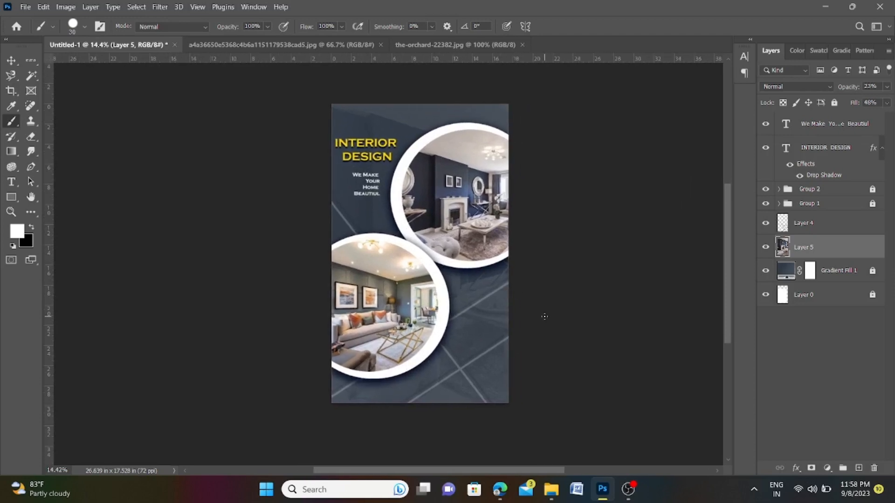
left_click(887, 102)
left_click_drag(857, 117, 844, 116)
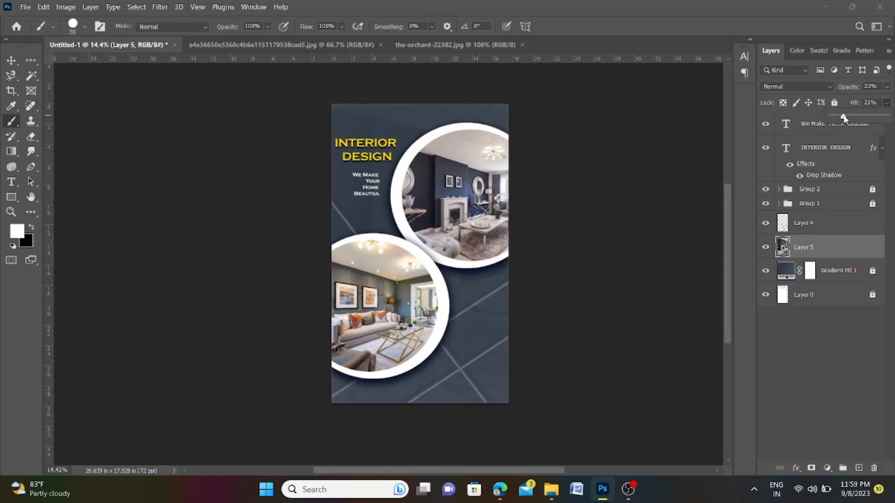
left_click(893, 221)
scroll(447, 252, "down", 4)
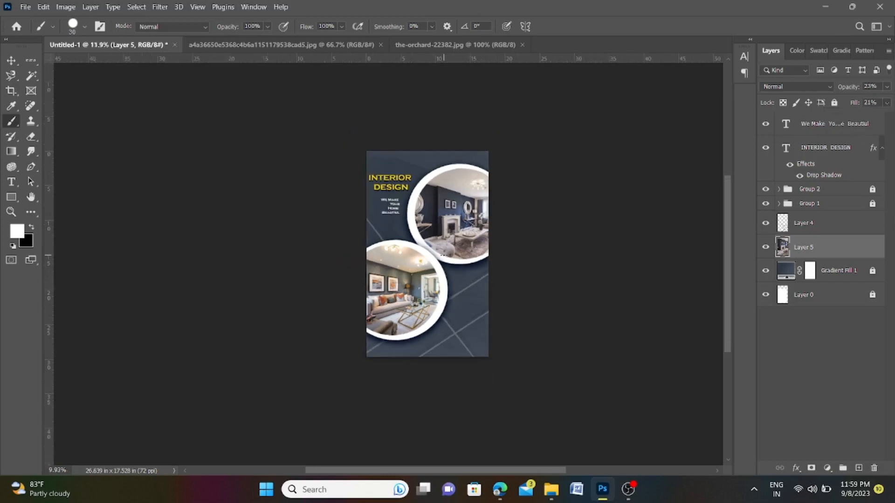
scroll(449, 251, "up", 4)
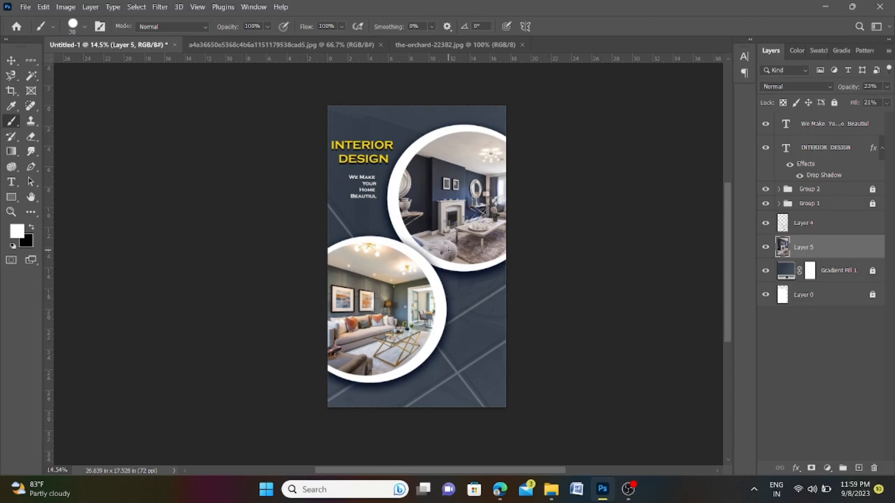
- Add a new layer above the tagline and set the text style to Arial Rounded MT Bold, 14 pt, white
left_click(839, 124)
left_click(858, 468)
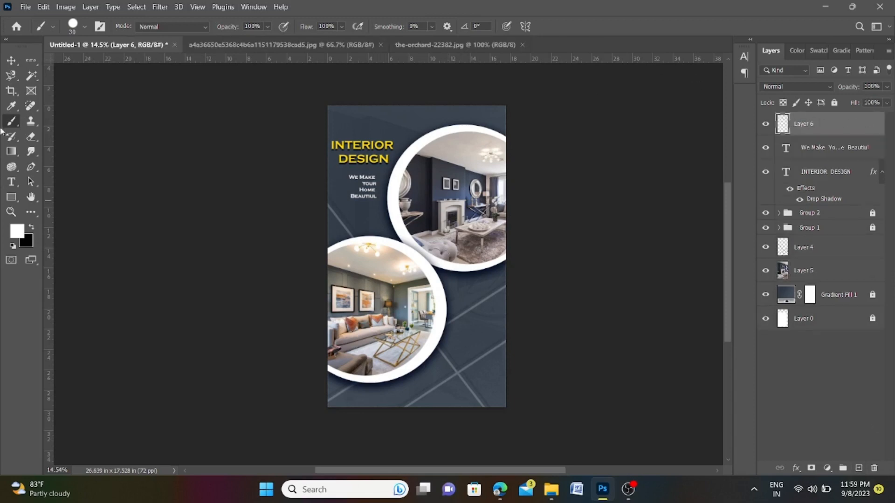
key("t")
left_click(167, 26)
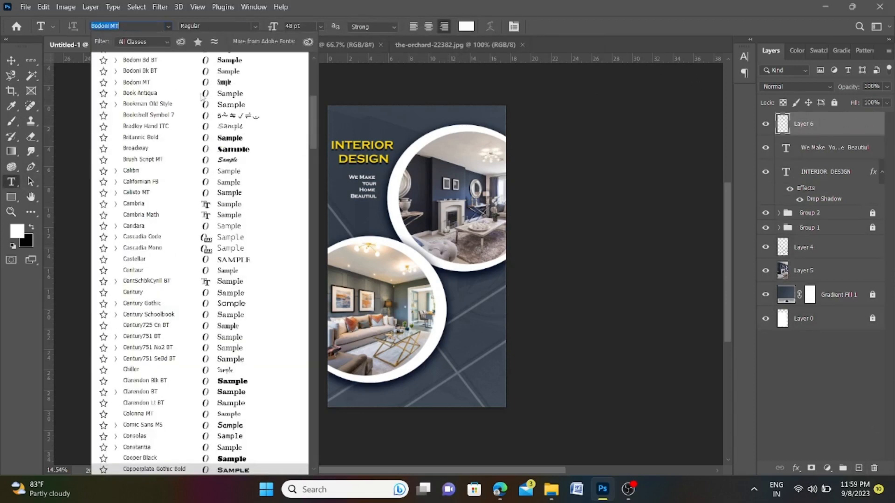
scroll(219, 72, "up", 10)
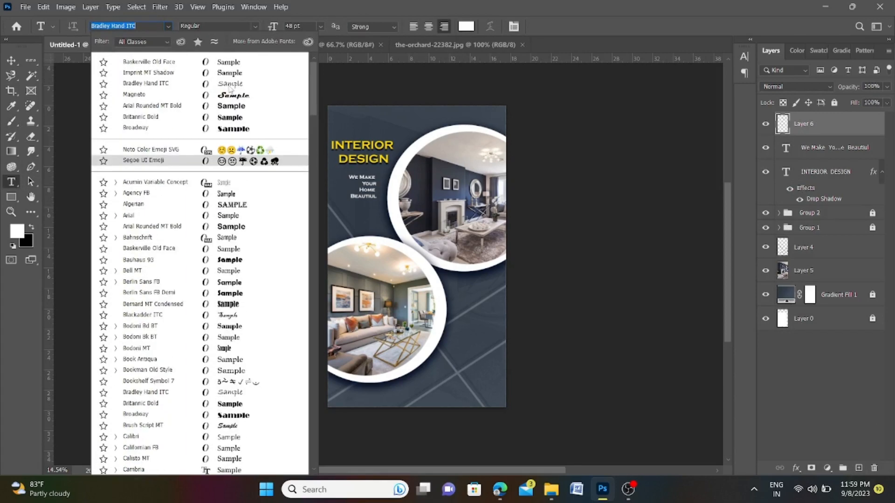
left_click(237, 105)
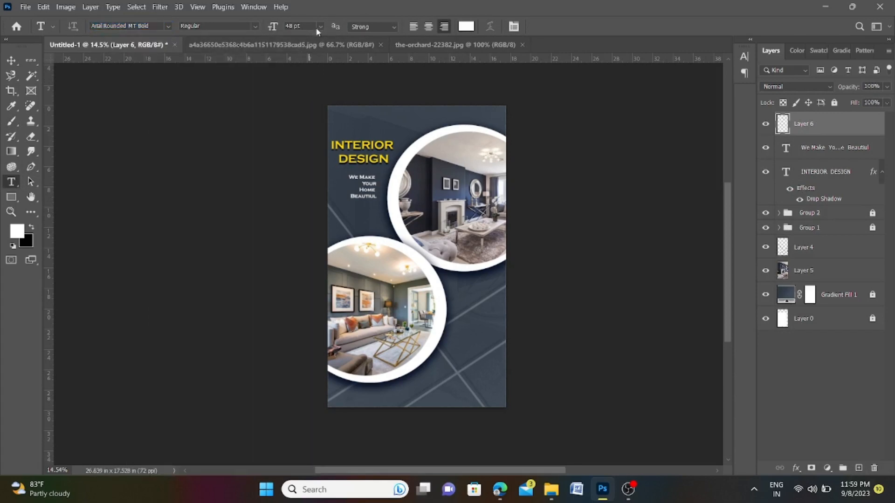
left_click(321, 26)
left_click(303, 106)
left_click(466, 27)
left_click(558, 92)
- Add the text "@ digitalashionstudy" in the poster's lower area, beside the lower room circle
scroll(426, 328, "up", 5)
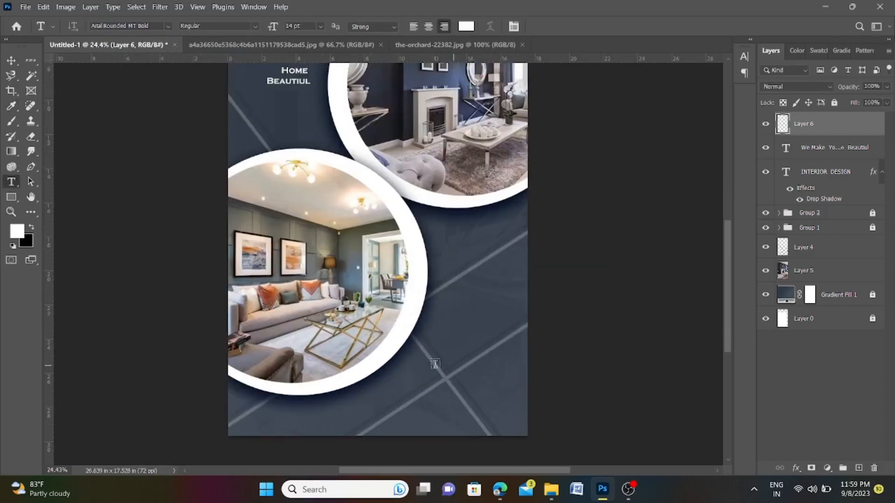
left_click(448, 361)
scroll(448, 361, "up", 1)
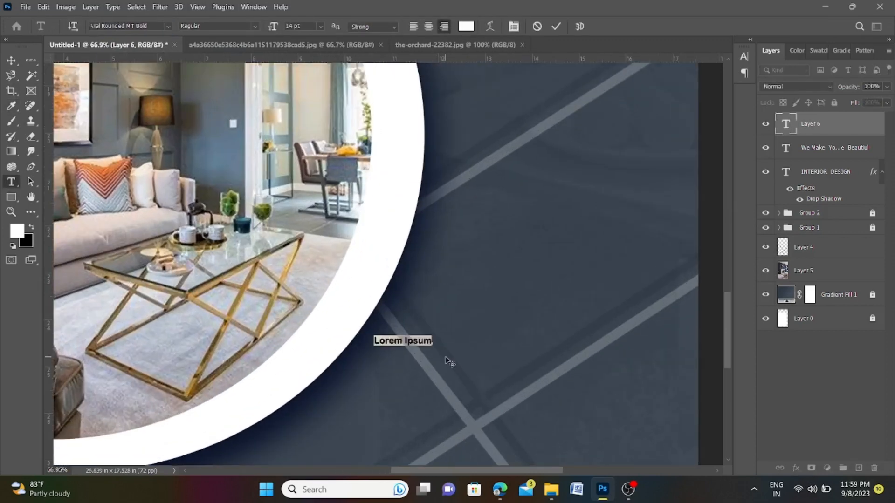
key("BackSpace")
type("@")
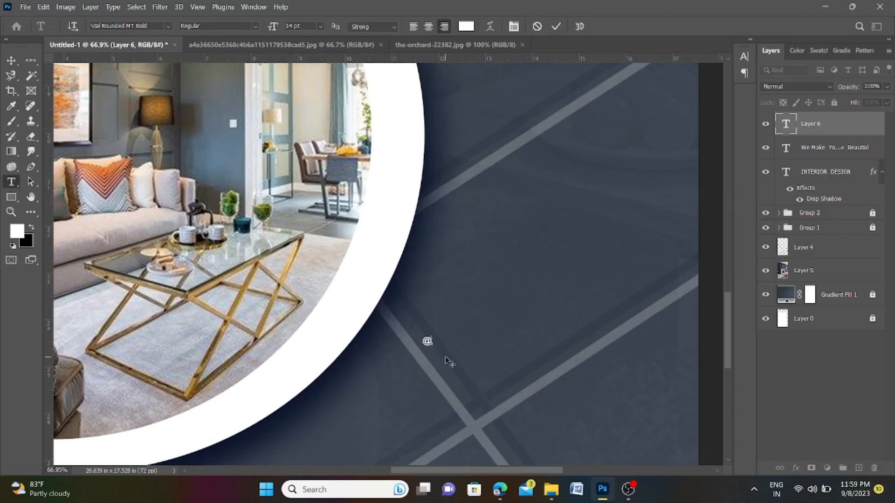
type(" digitalashionstusy")
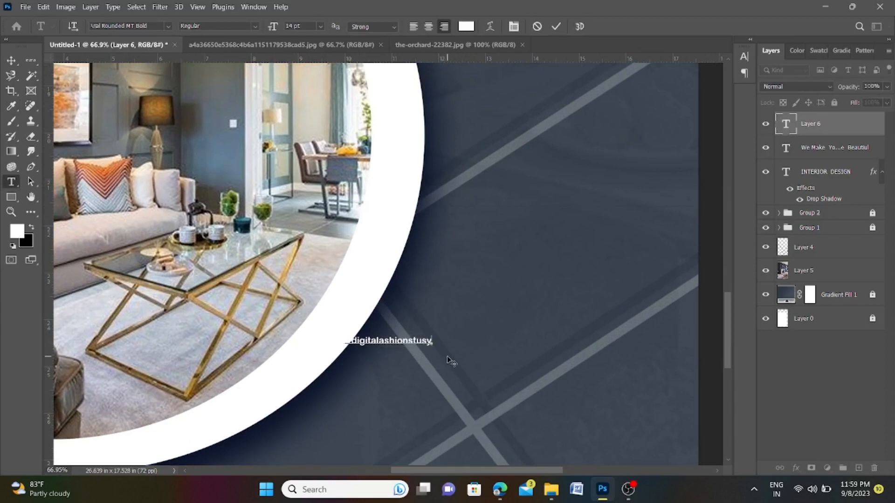
key("BackSpace")
key("BackSpace")
type("dy")
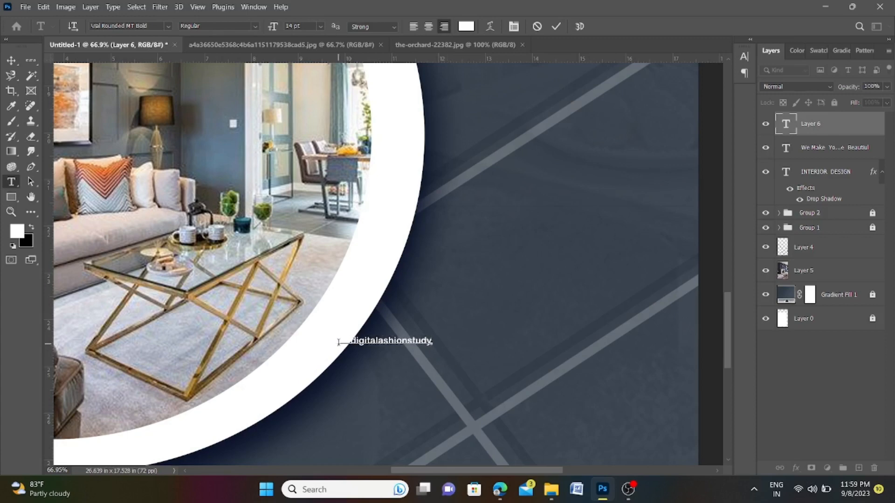
key("ctrl+Return")
key("ctrl+t")
left_click_drag(432, 345, 640, 350)
left_click(11, 182)
left_click(376, 352)
key("BackSpace")
left_click(11, 61)
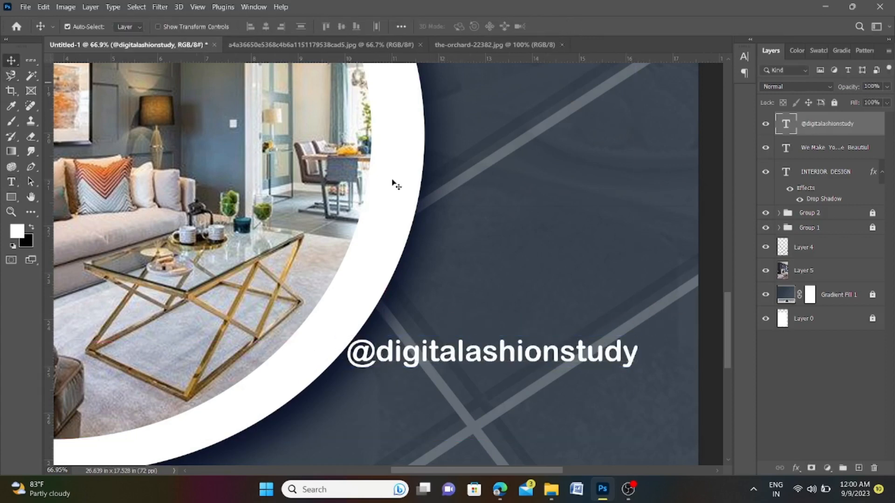
- Move the handle text into the poster's bottom-right corner
scroll(394, 205, "down", 5)
scroll(433, 288, "up", 2)
left_click_drag(430, 294, 446, 378)
scroll(447, 381, "down", 2)
left_click_drag(476, 234, 460, 301)
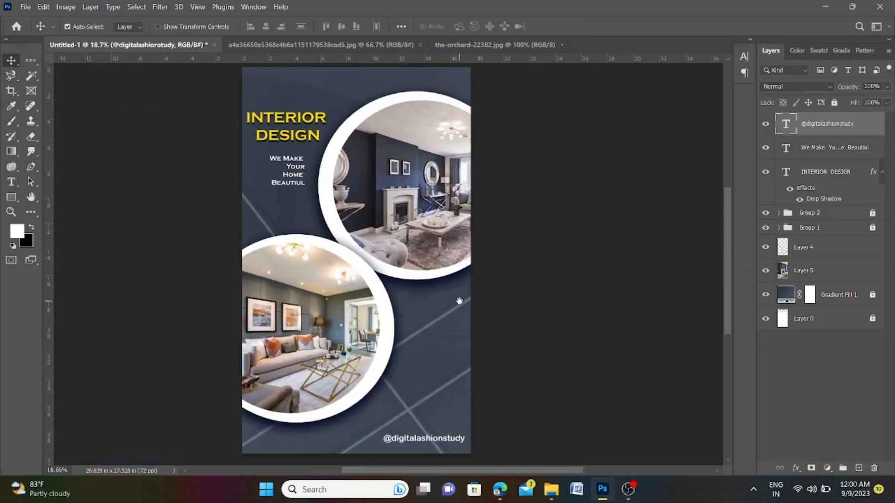
scroll(484, 289, "down", 1)
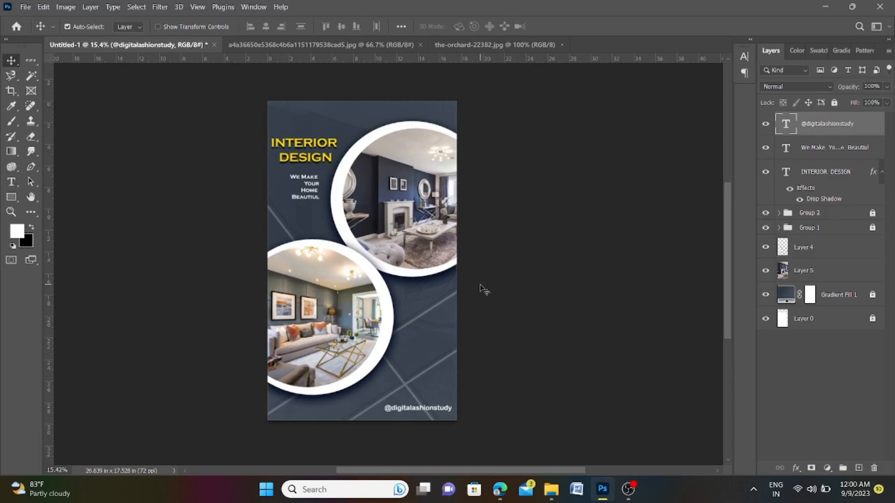
scroll(480, 287, "down", 3)
scroll(481, 288, "up", 4)
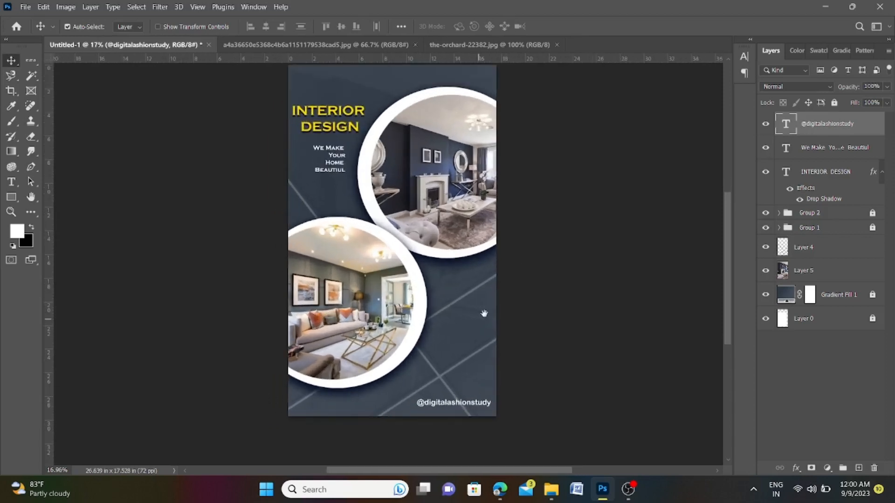
left_click_drag(492, 317, 515, 332)
scroll(527, 327, "down", 2)
scroll(488, 331, "up", 3)
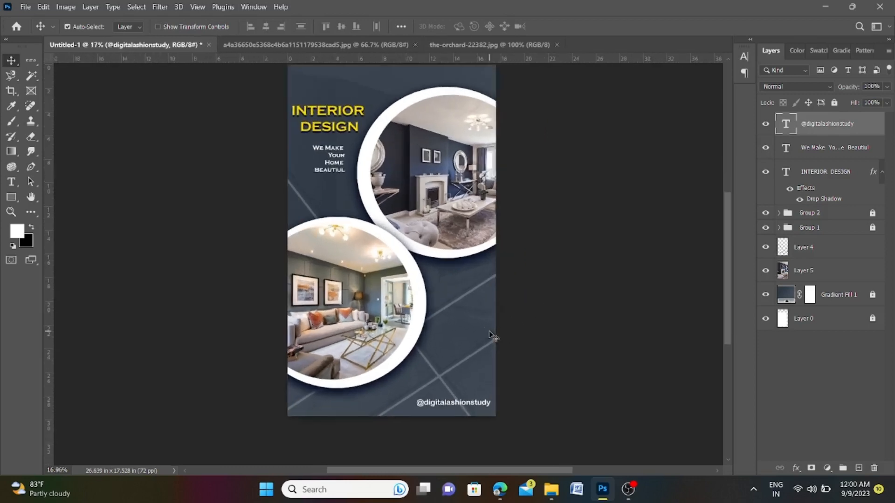
left_click_drag(461, 310, 549, 314)
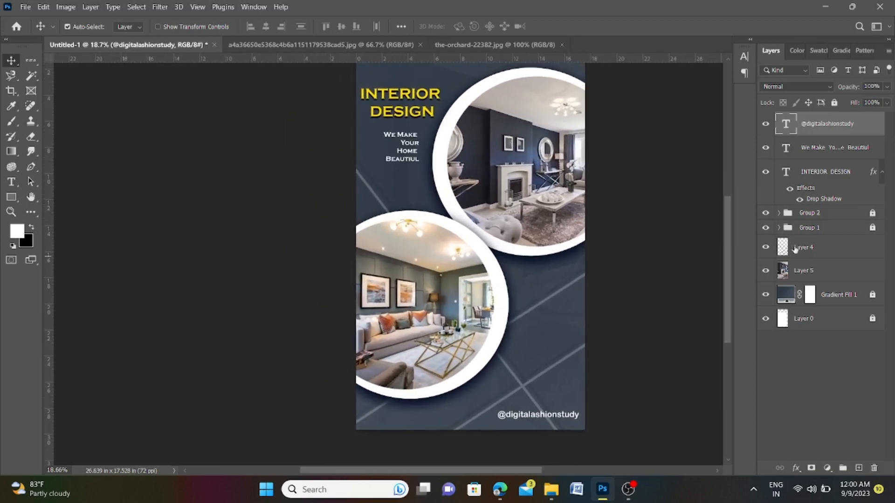
- Raise the opacity of the diagonal lines on Layer 4 to 57%
left_click(818, 251)
left_click(887, 87)
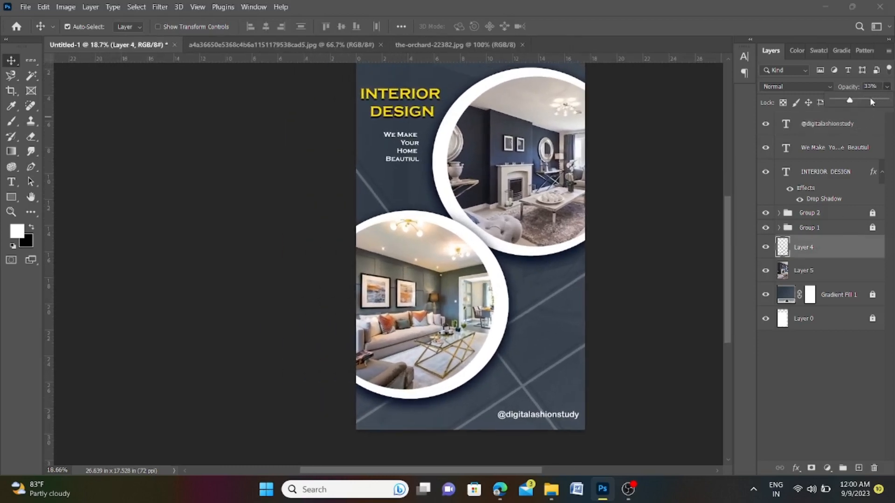
left_click_drag(859, 98, 863, 101)
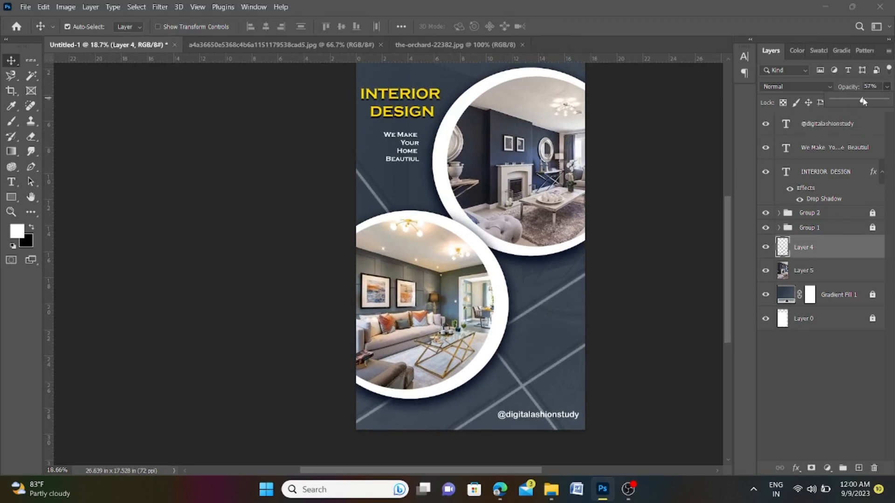
left_click(813, 251)
scroll(418, 215, "down", 3)
scroll(487, 219, "up", 1)
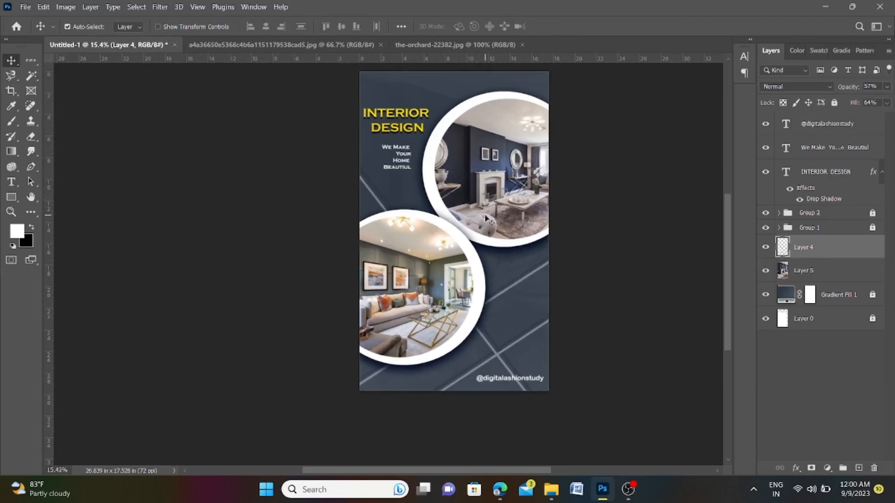
left_click_drag(555, 218, 559, 247)
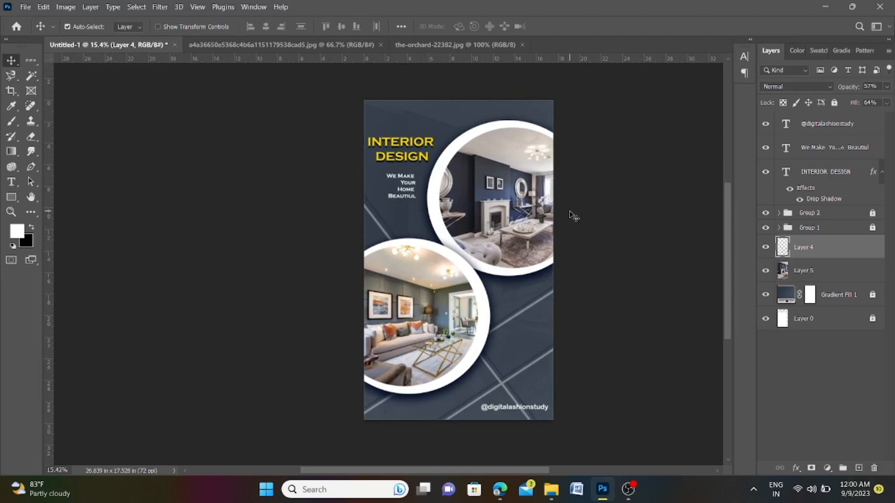
scroll(574, 215, "down", 1)
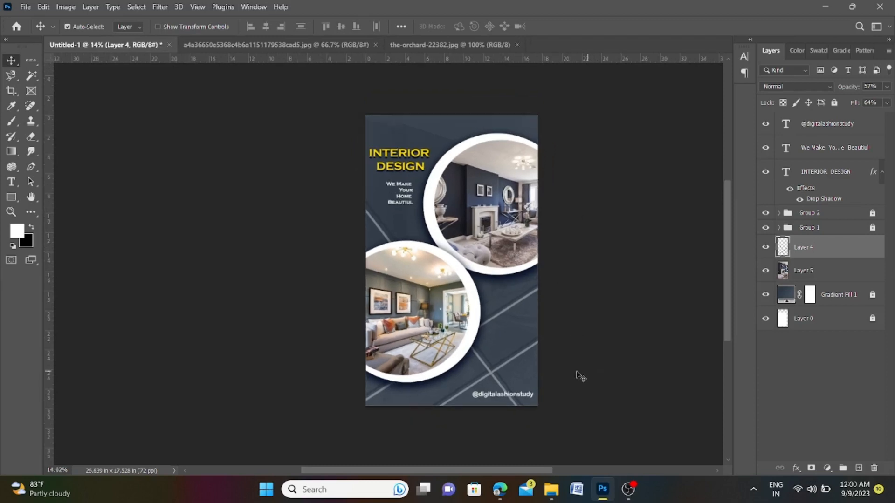